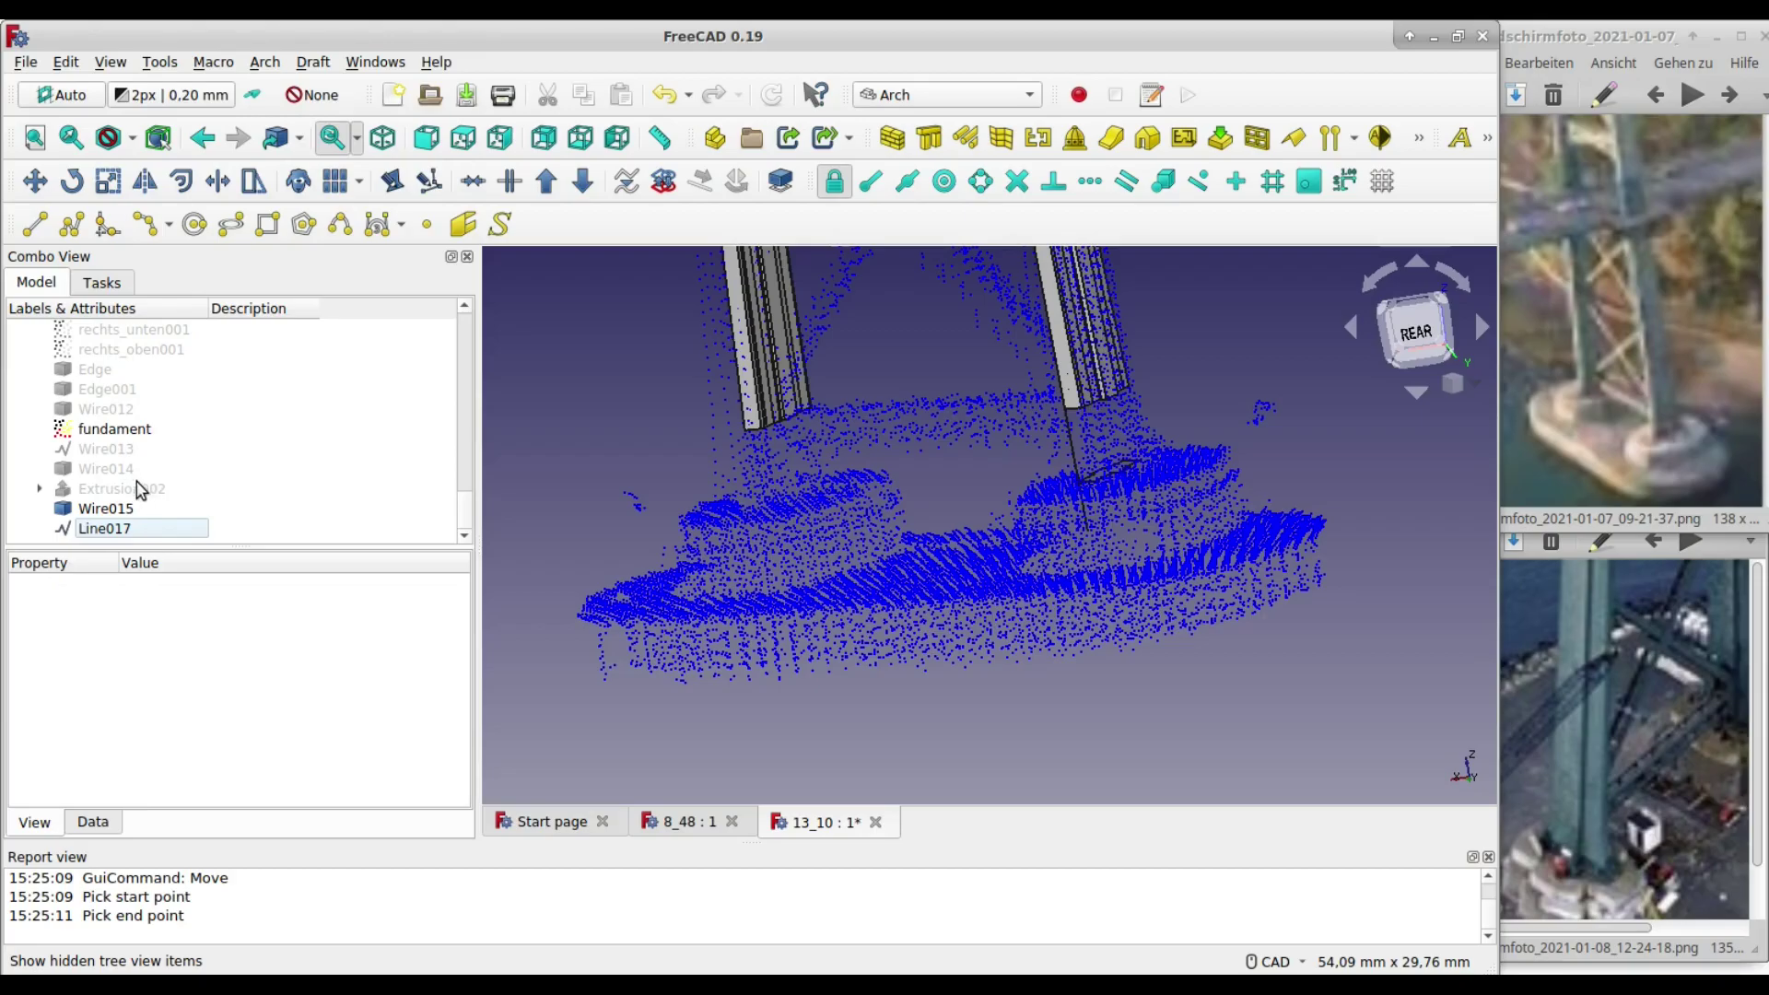
- Make a facebinder of Extrusion002's top face and lift it about 4 mm above the slab
key("space")
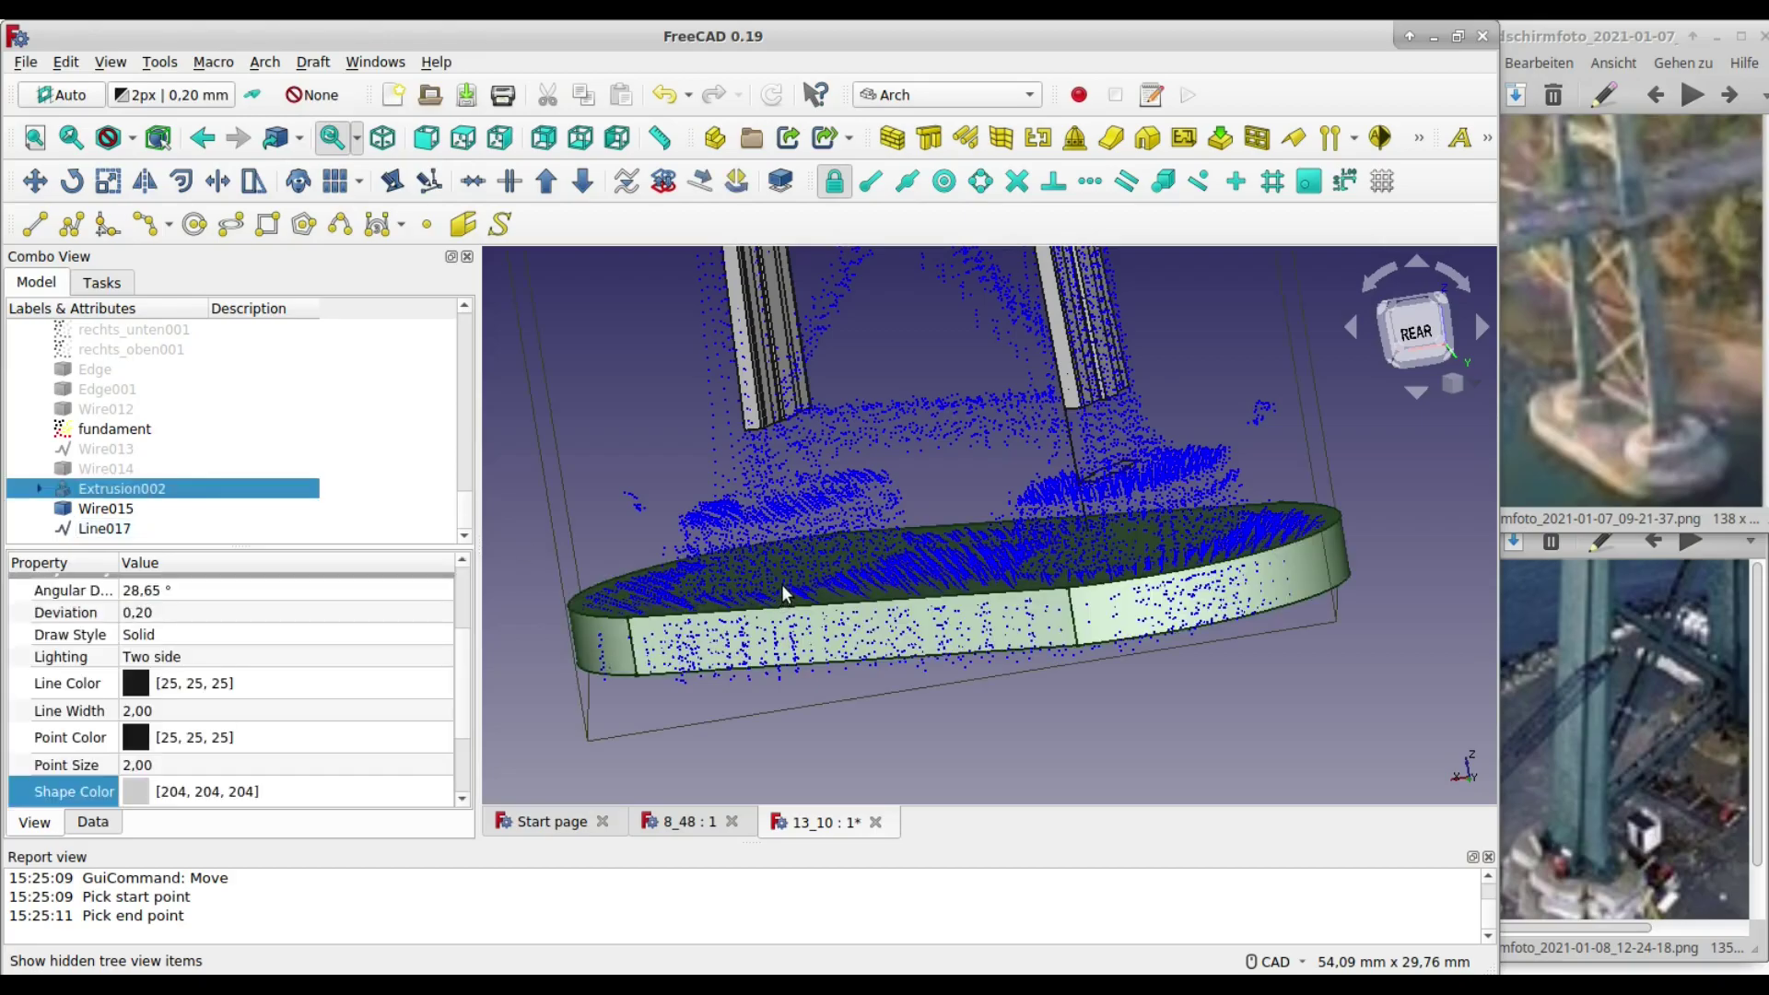
scroll(784, 590, "up", 5)
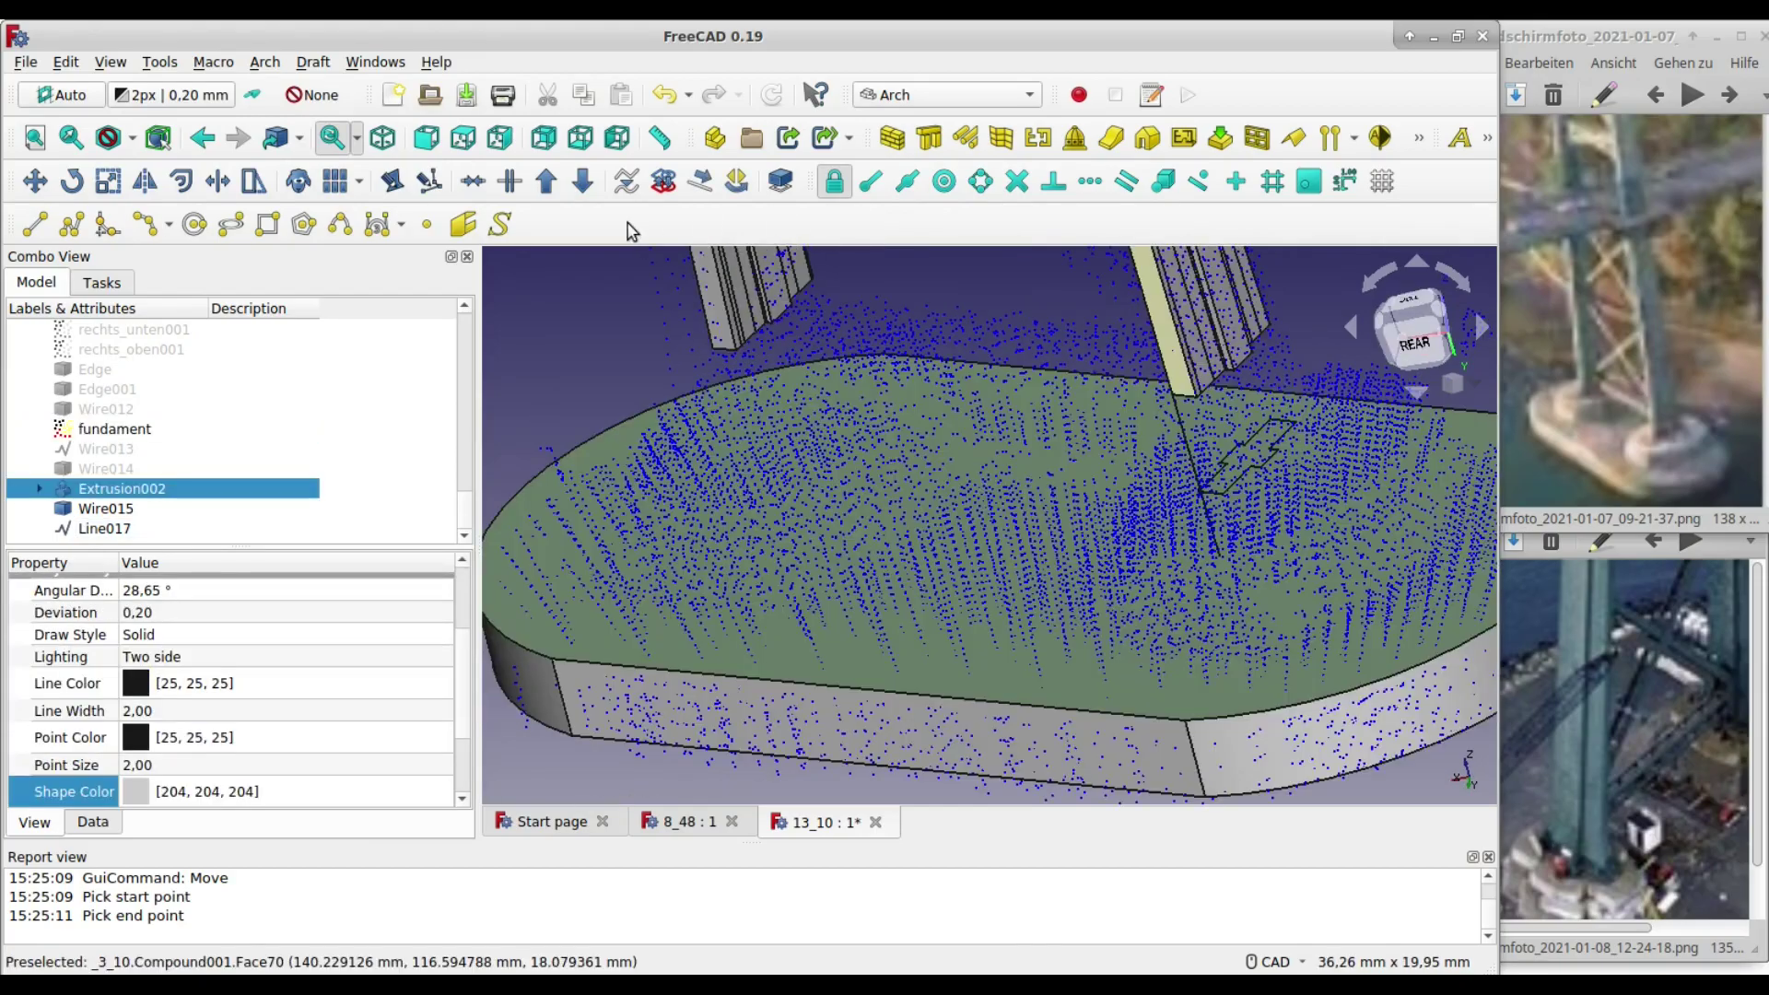
left_click(463, 224)
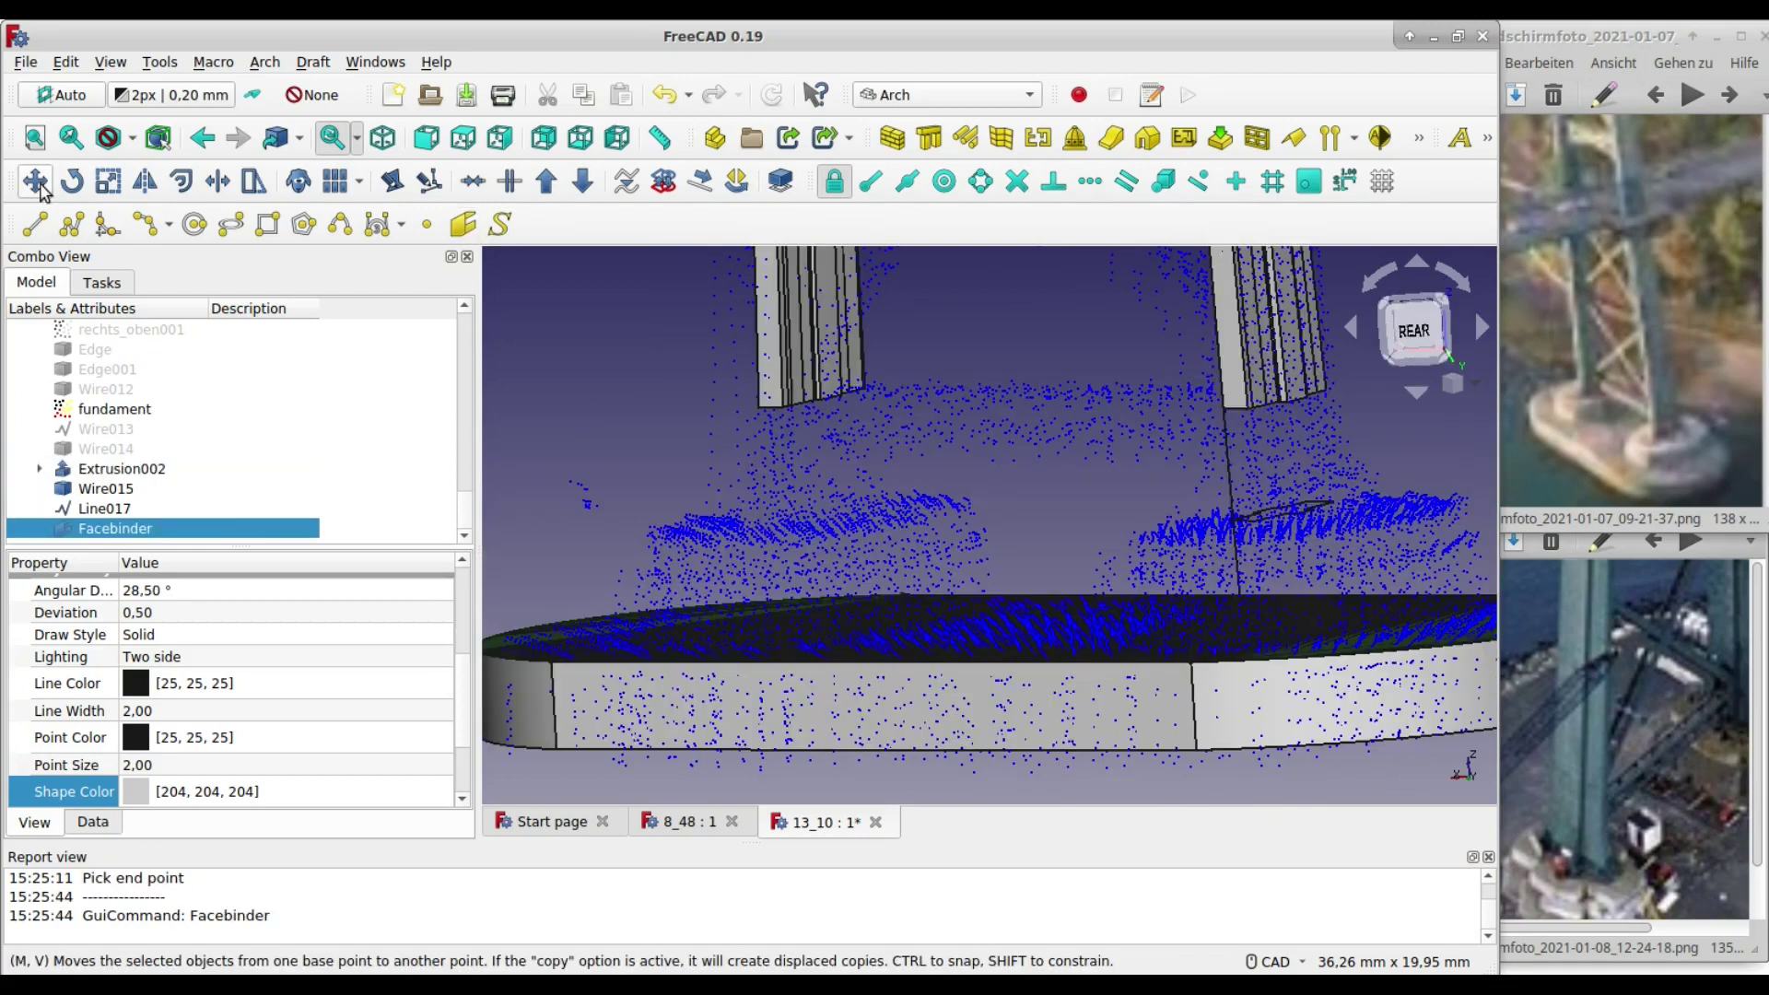
left_click(35, 182)
left_click(1191, 660)
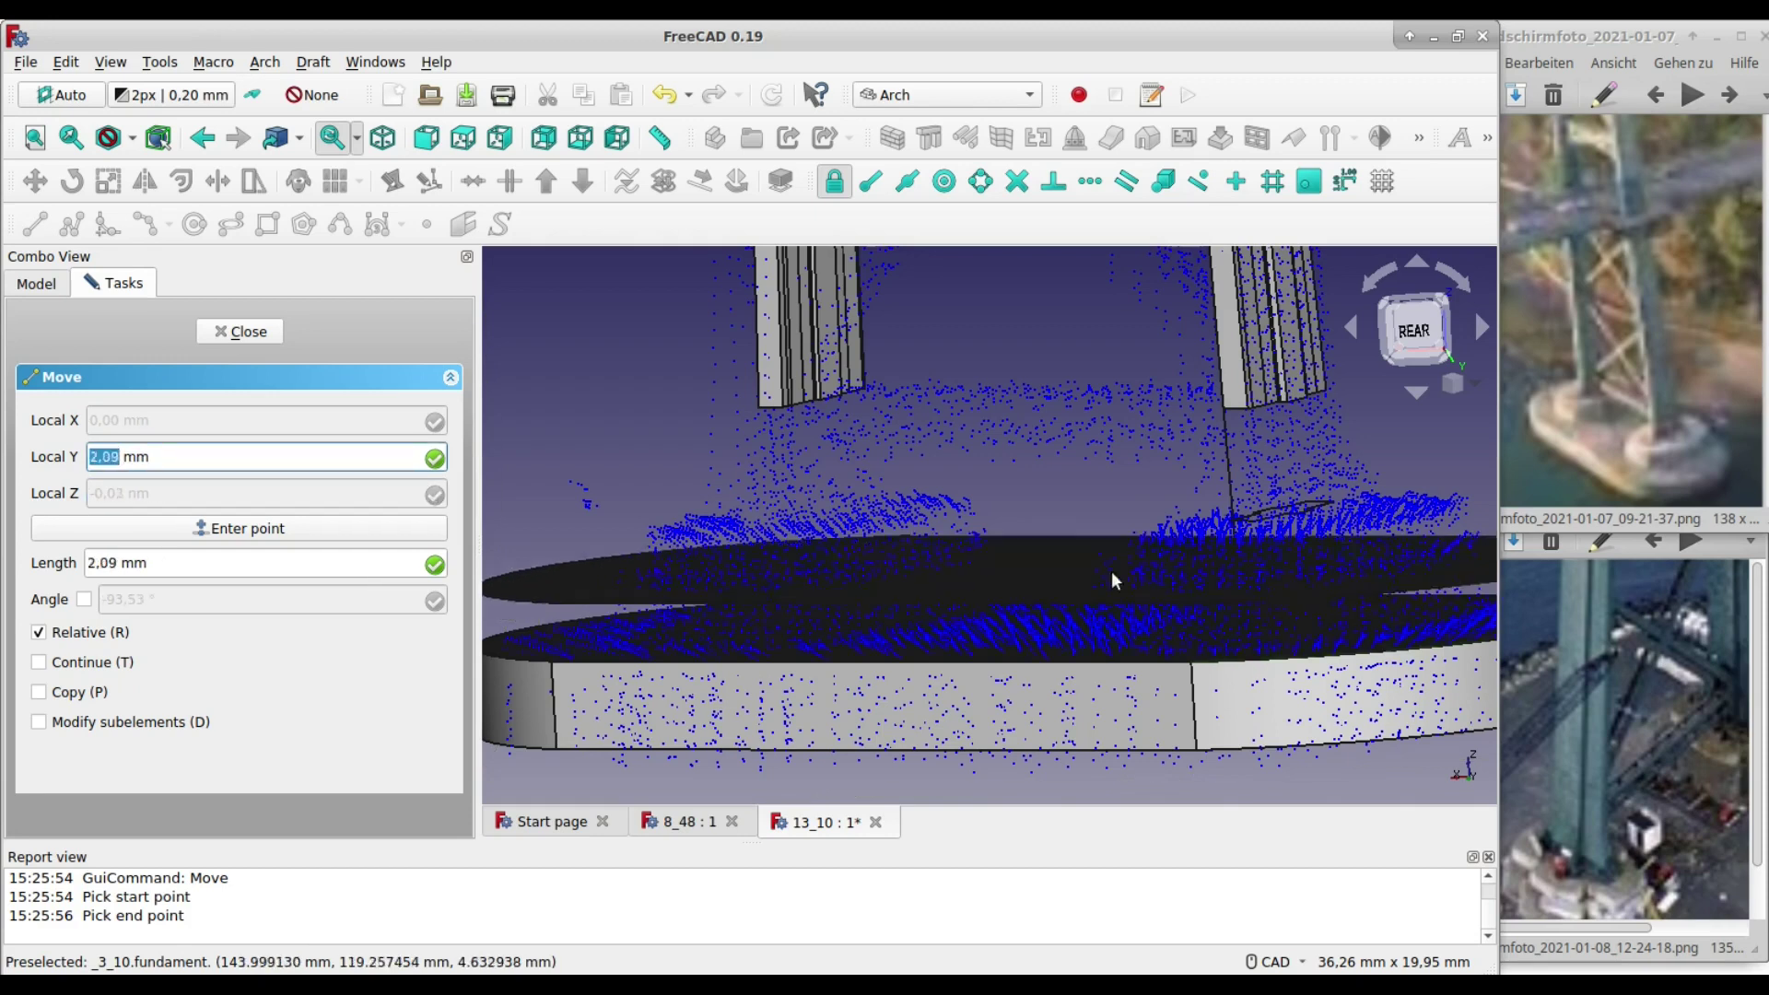
key("4")
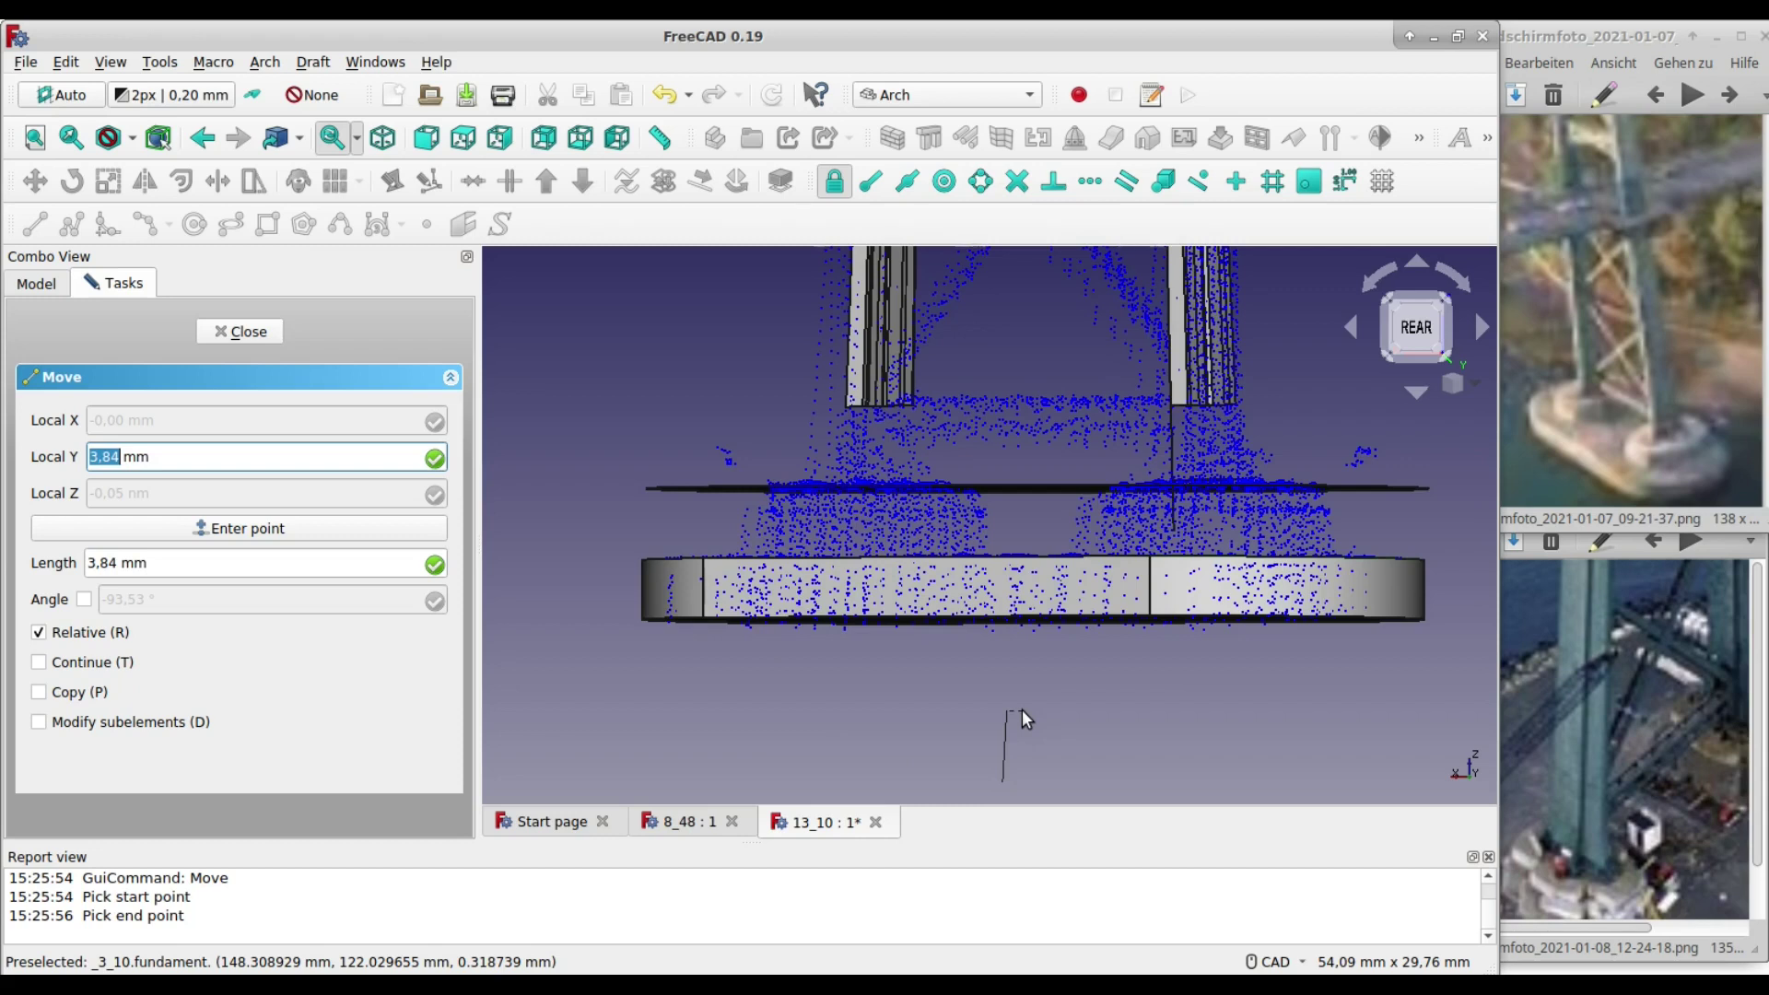
key("Escape")
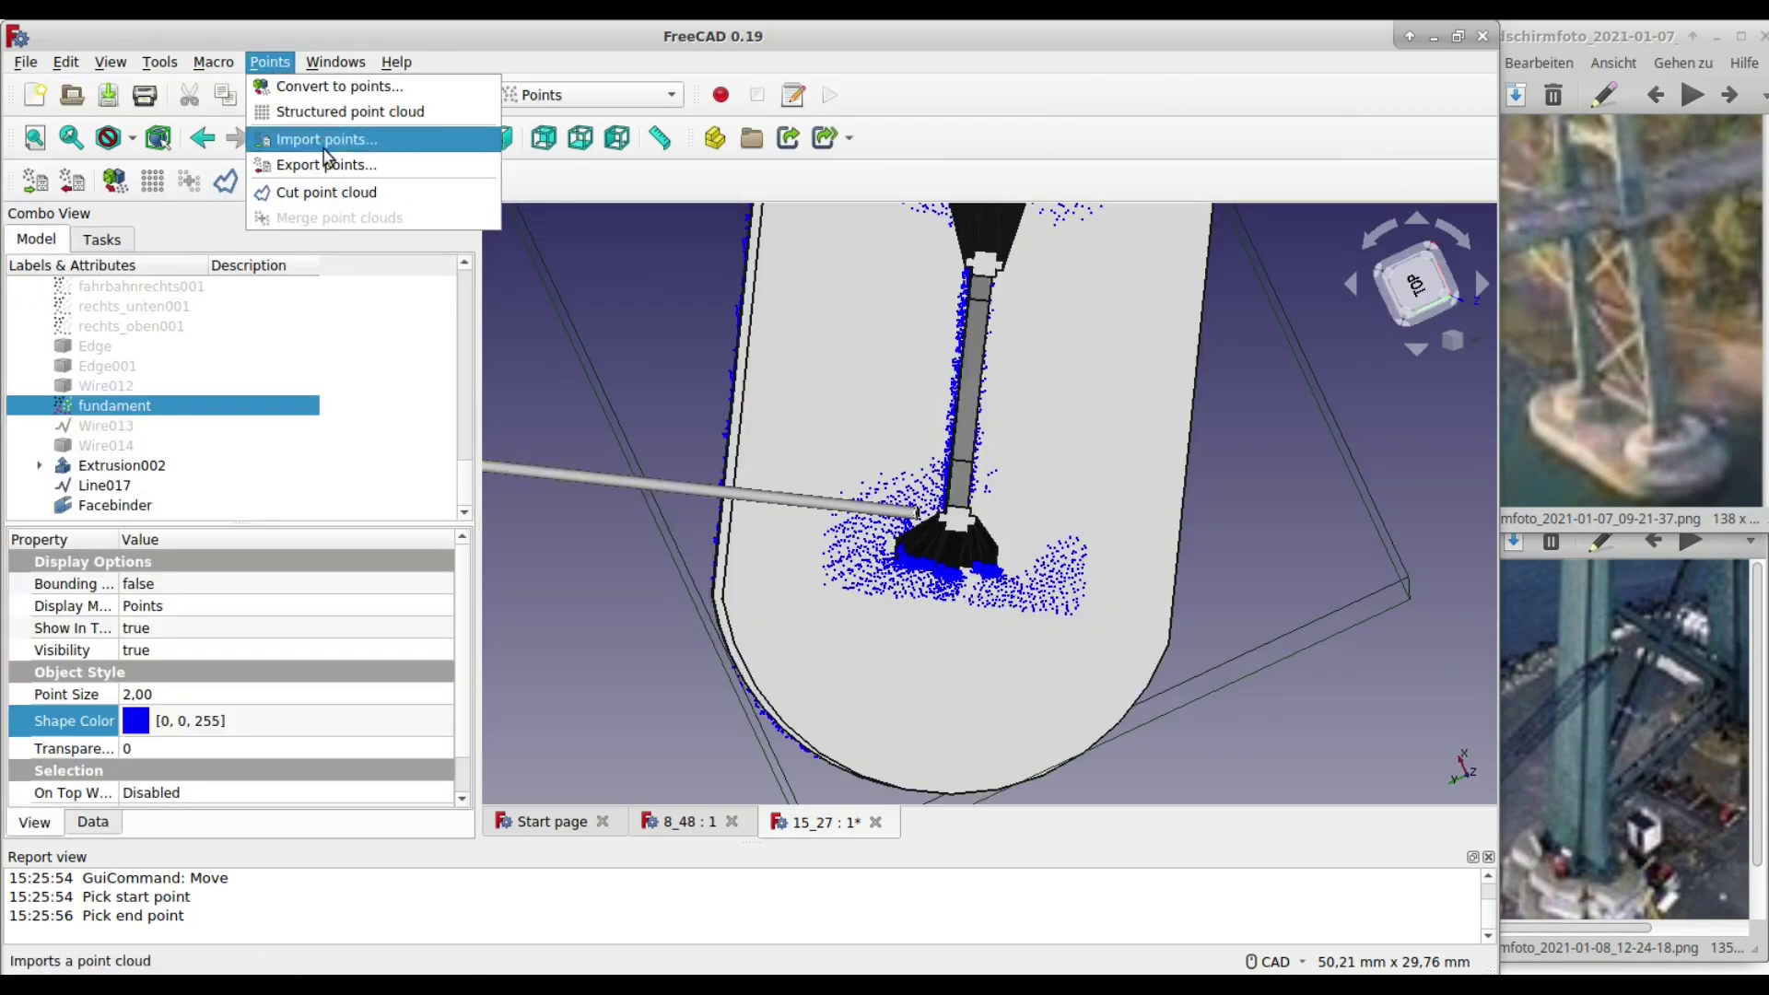
- Cut the stray fundament points left of the pylon base out of the point cloud
left_click(354, 191)
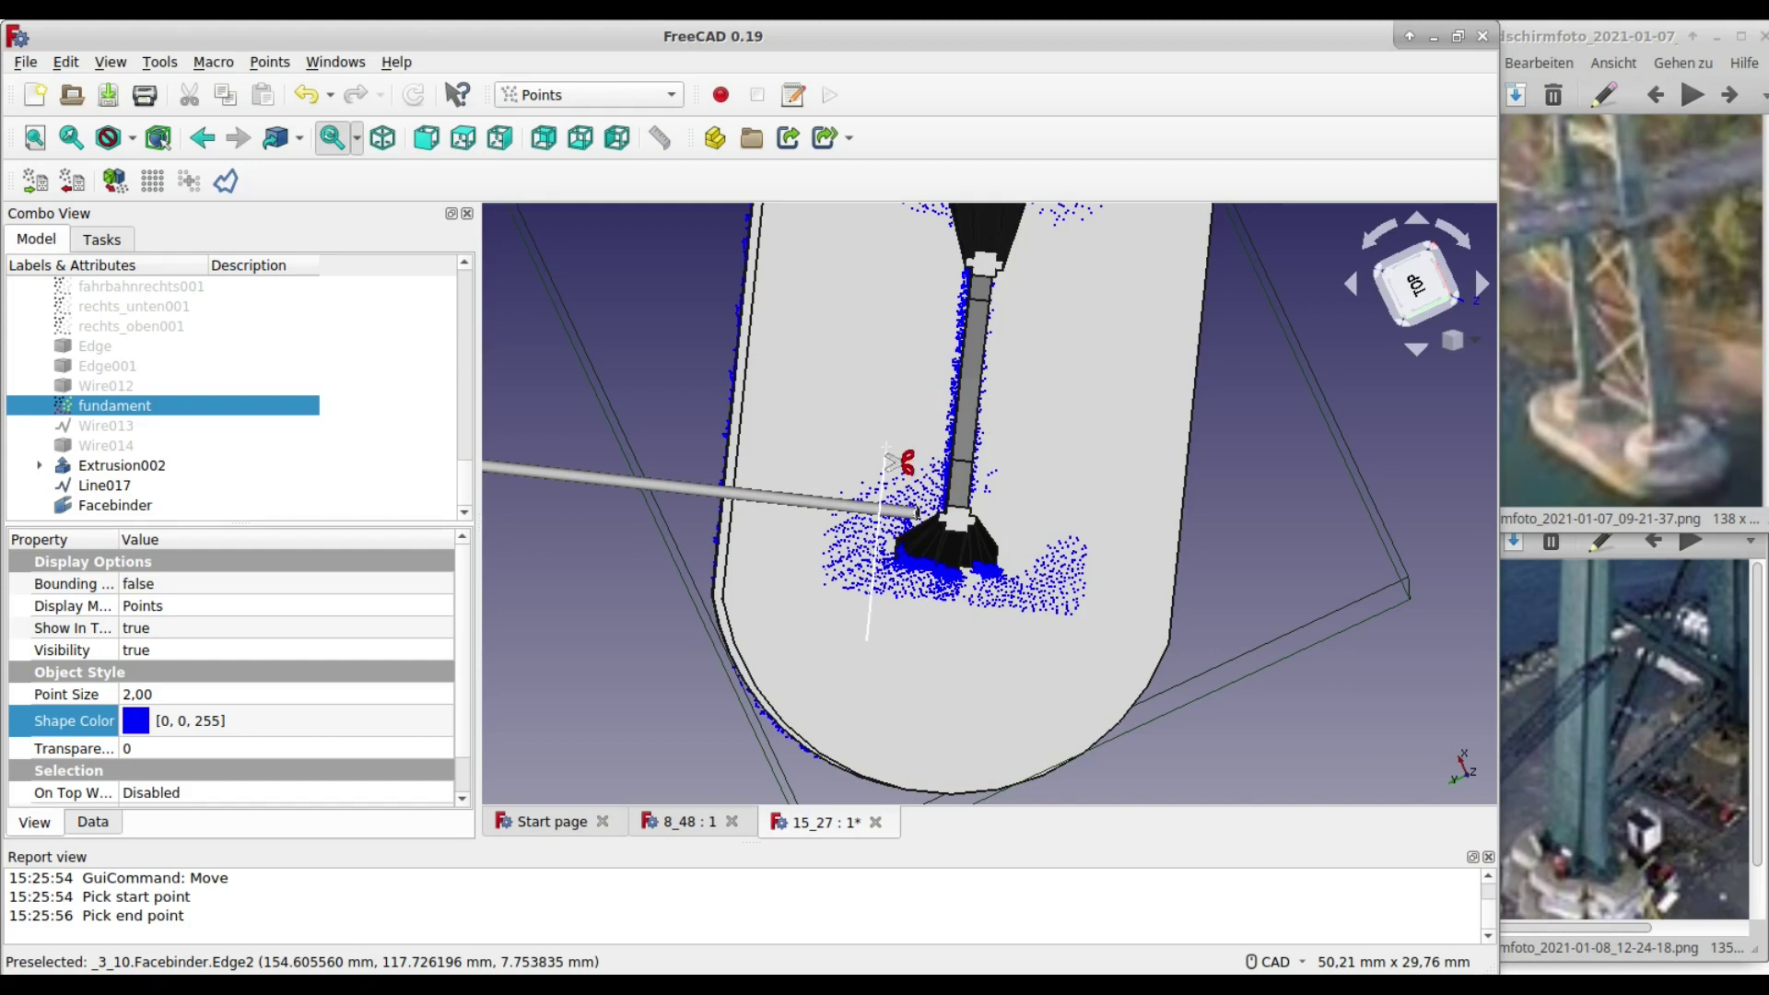
left_click(890, 443)
left_click(794, 421)
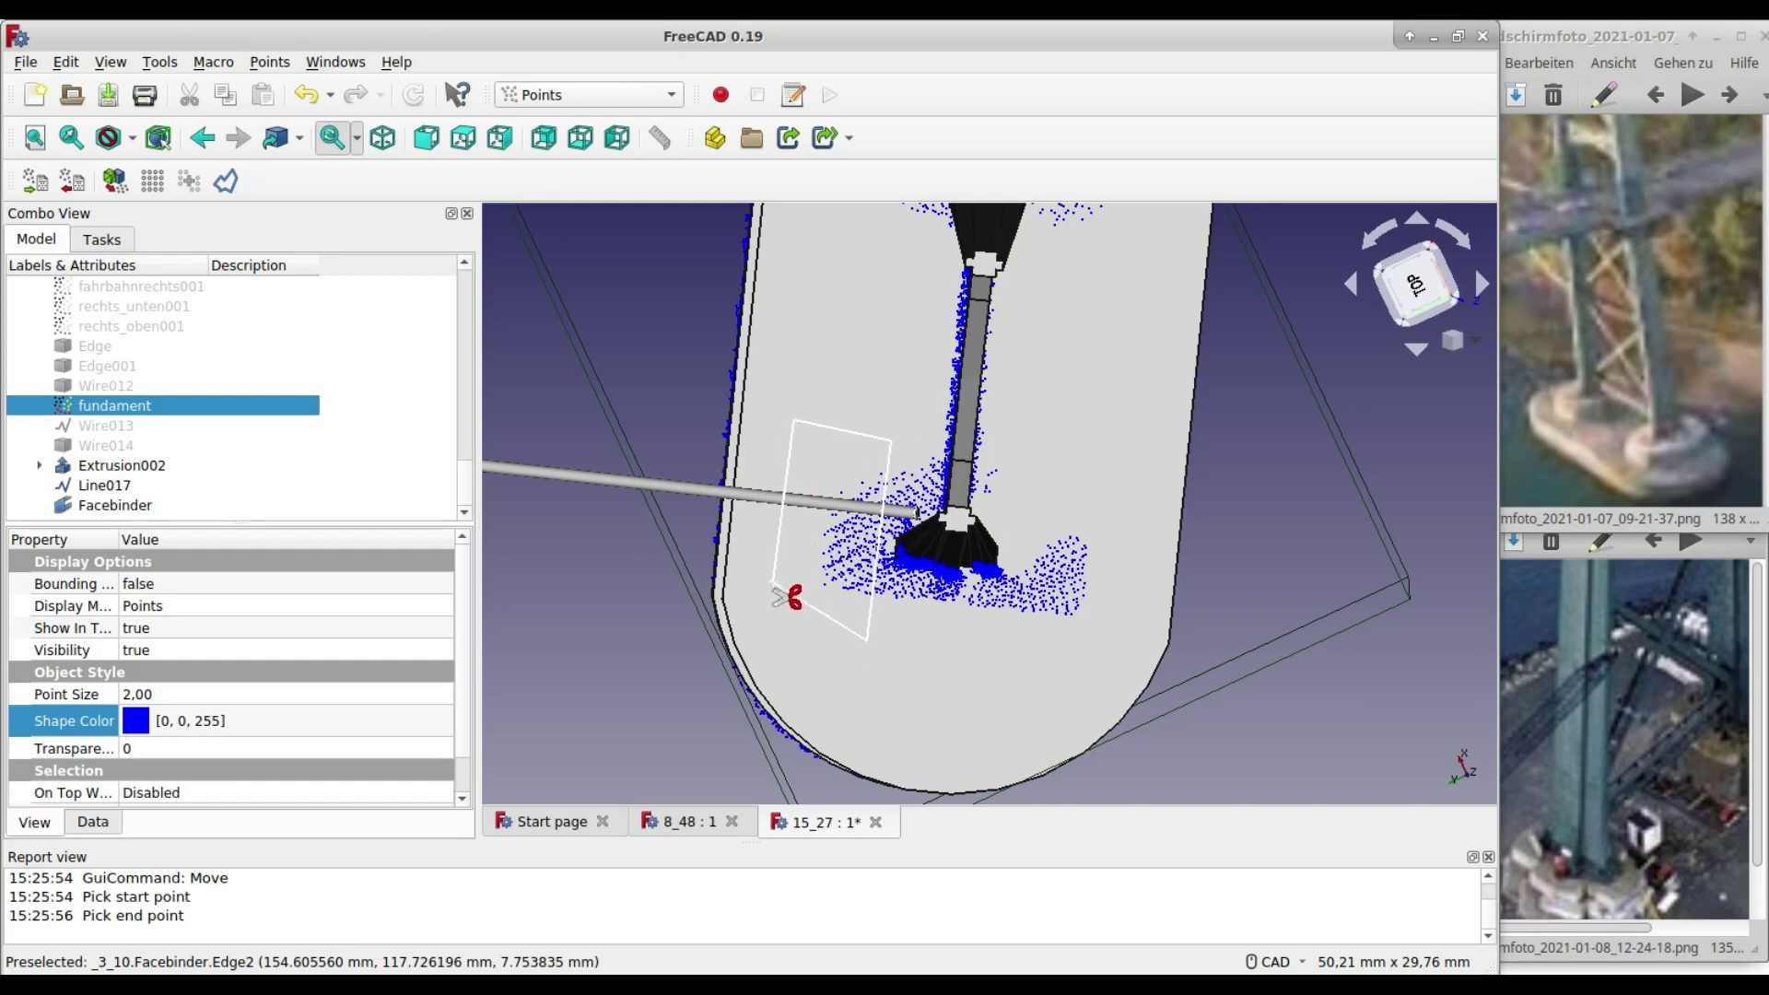
right_click(773, 582)
left_click(810, 593)
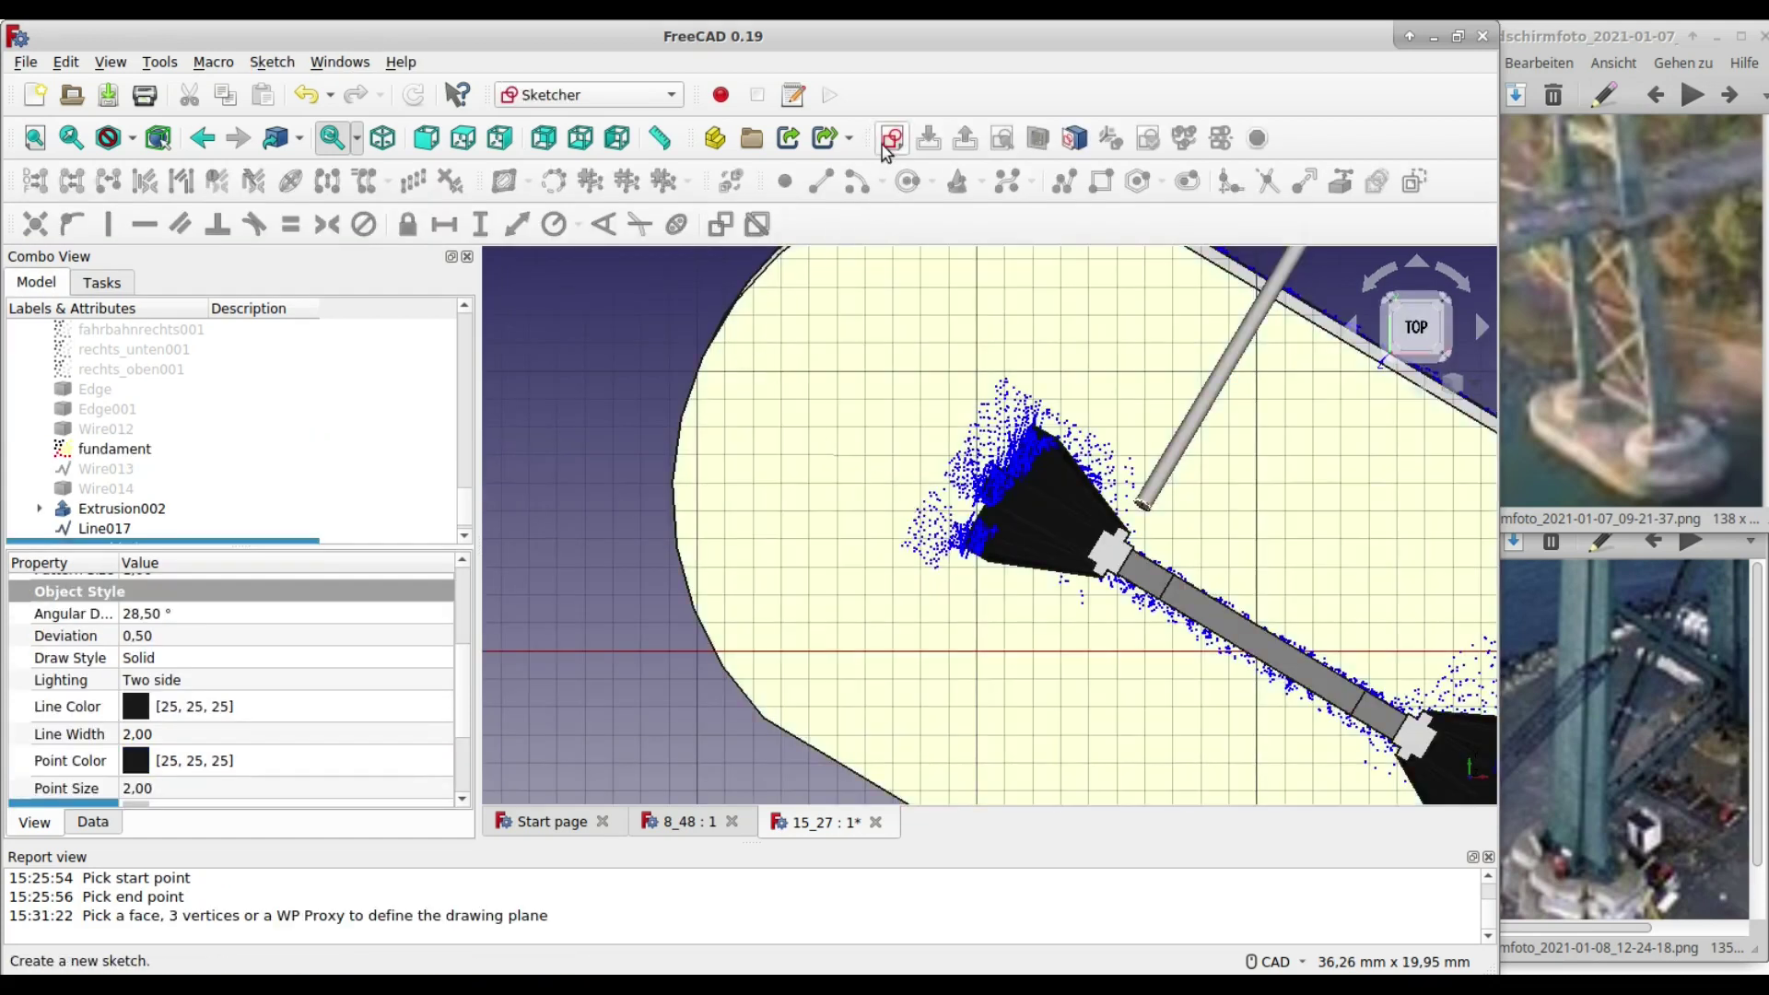
- Start a sketch on the facebinder's flat face and trace the first pylon-base outline lines
left_click(889, 140)
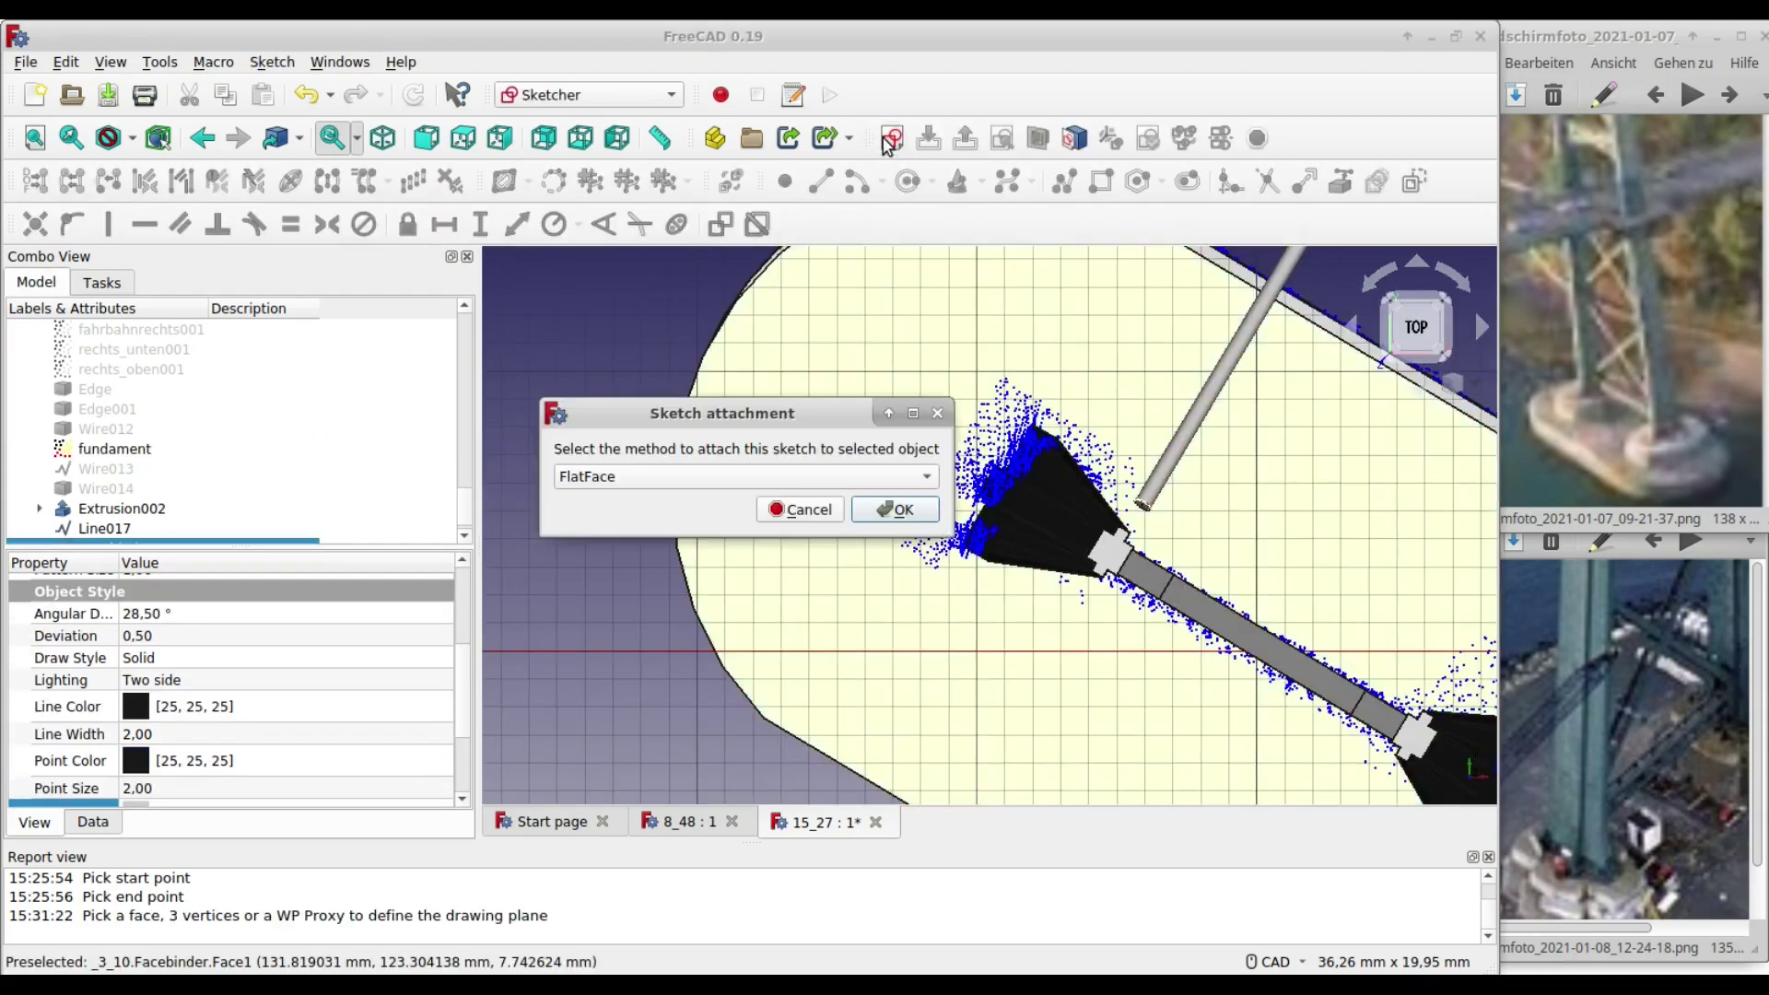
left_click(893, 502)
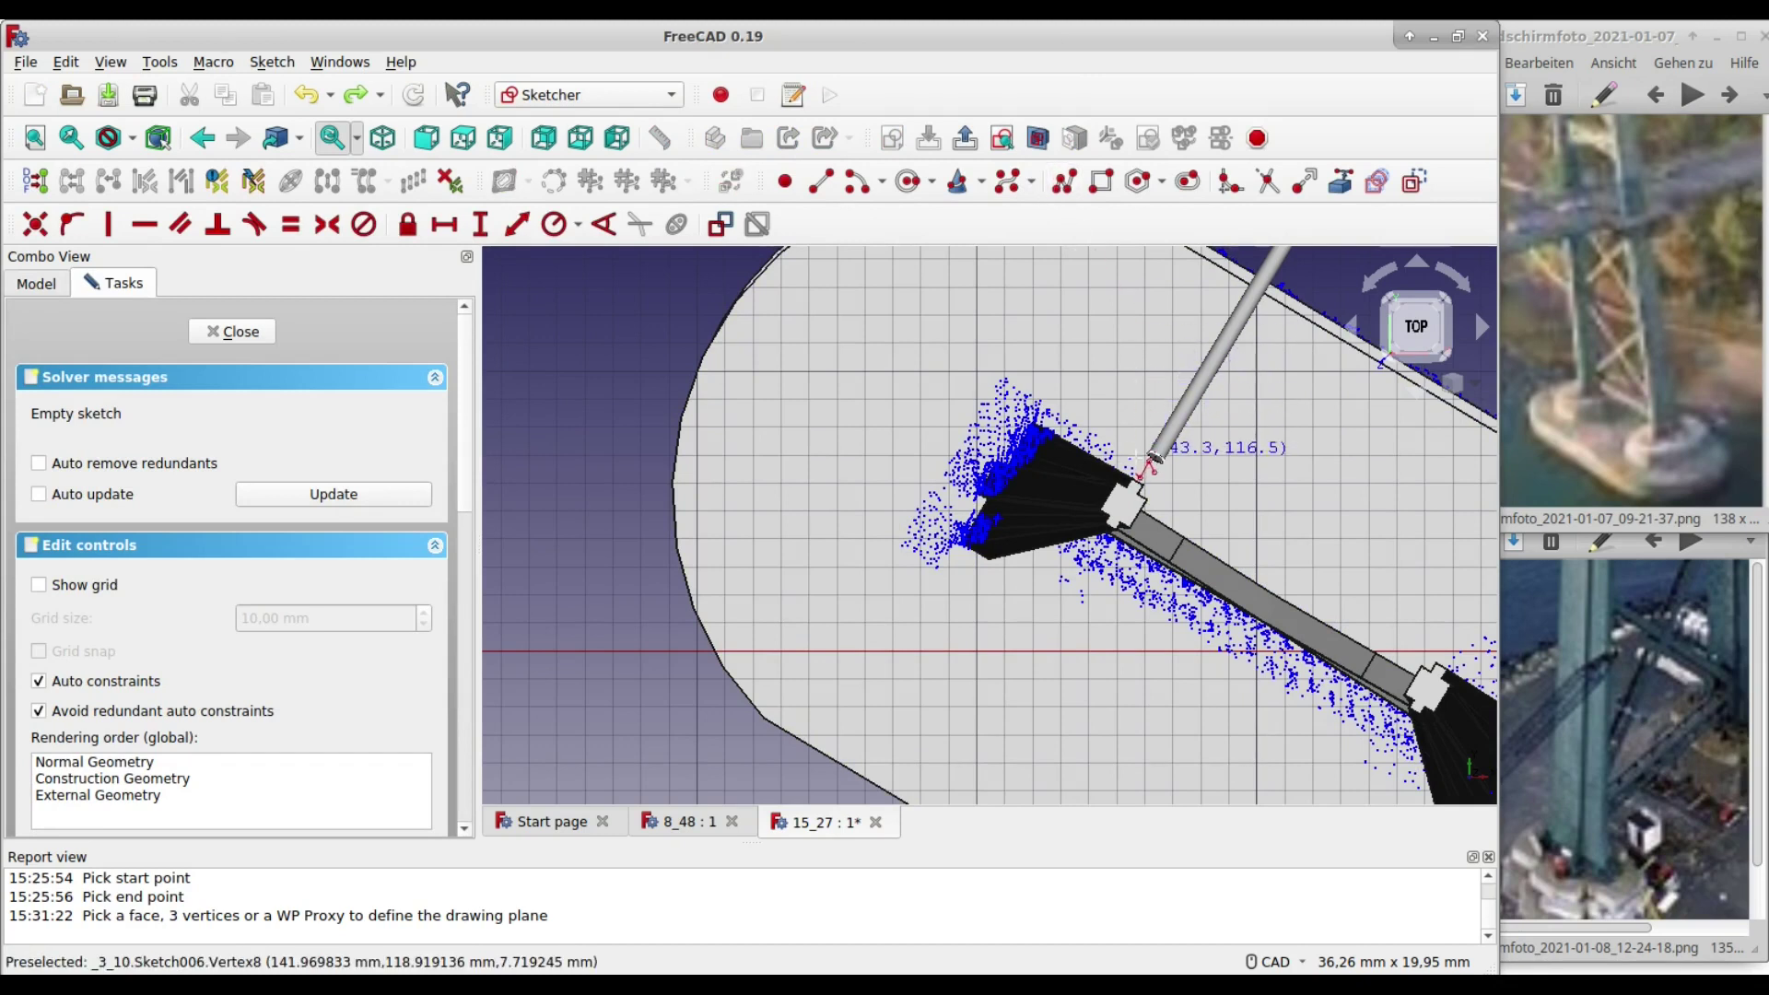
left_click(1131, 458)
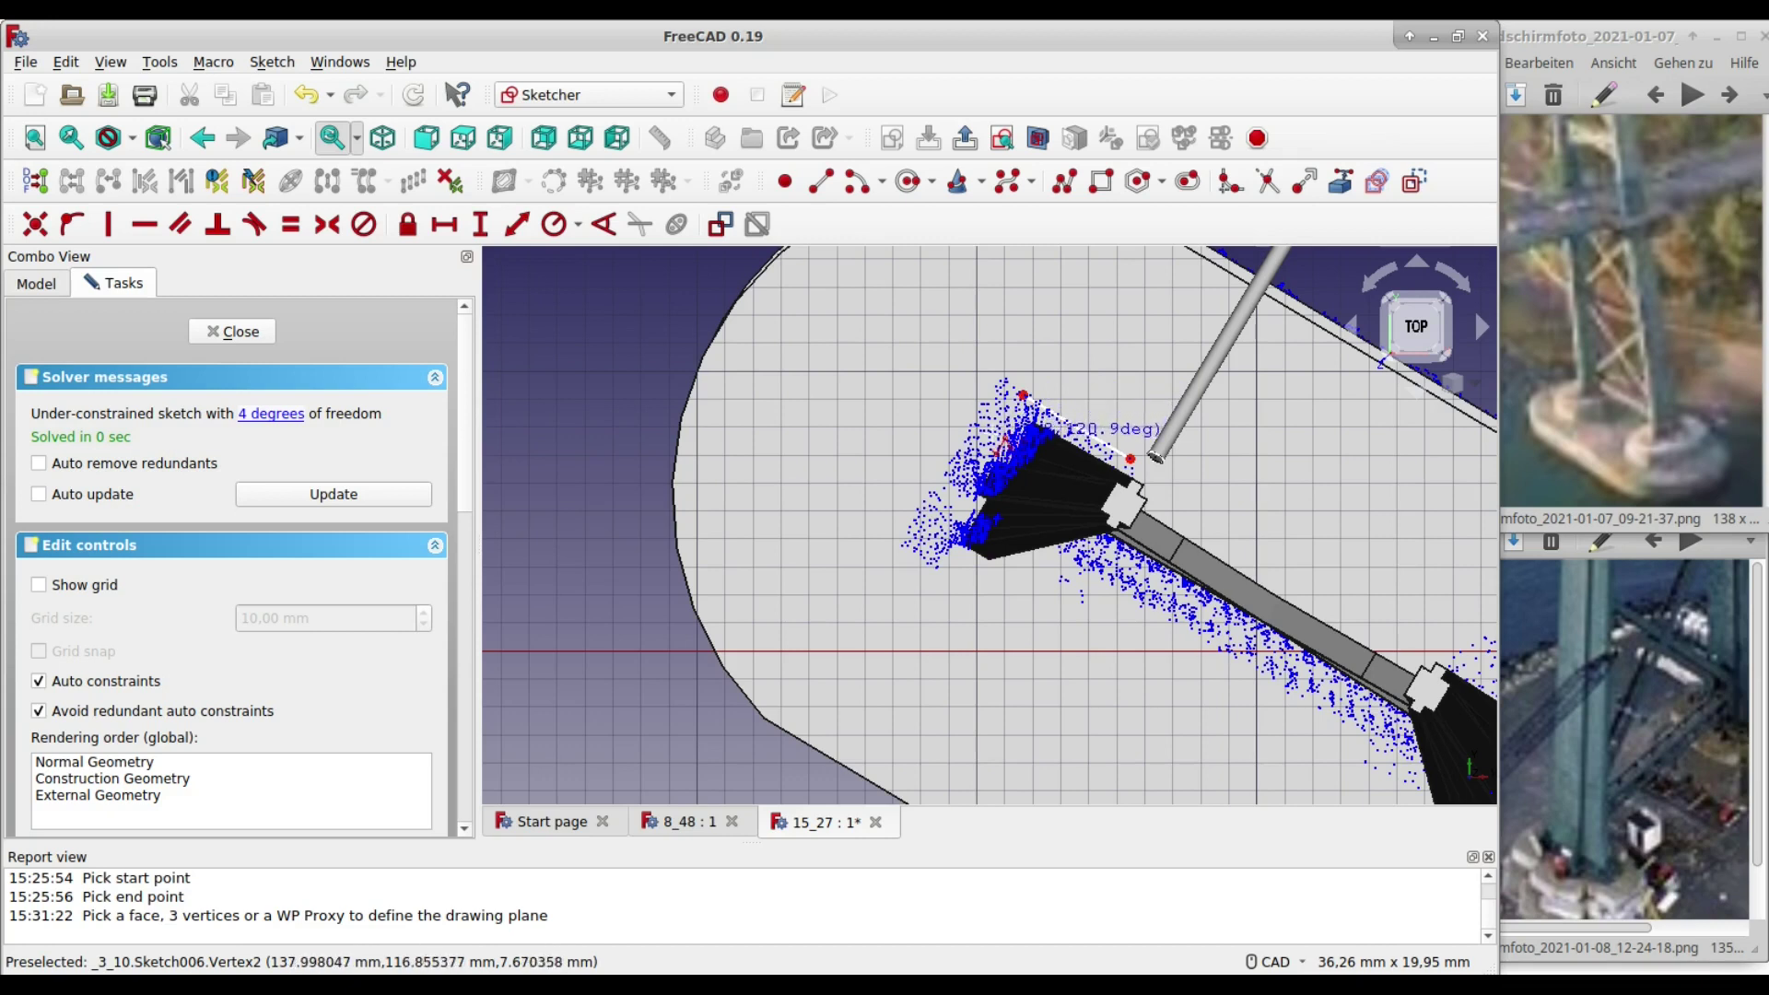
left_click(1023, 394)
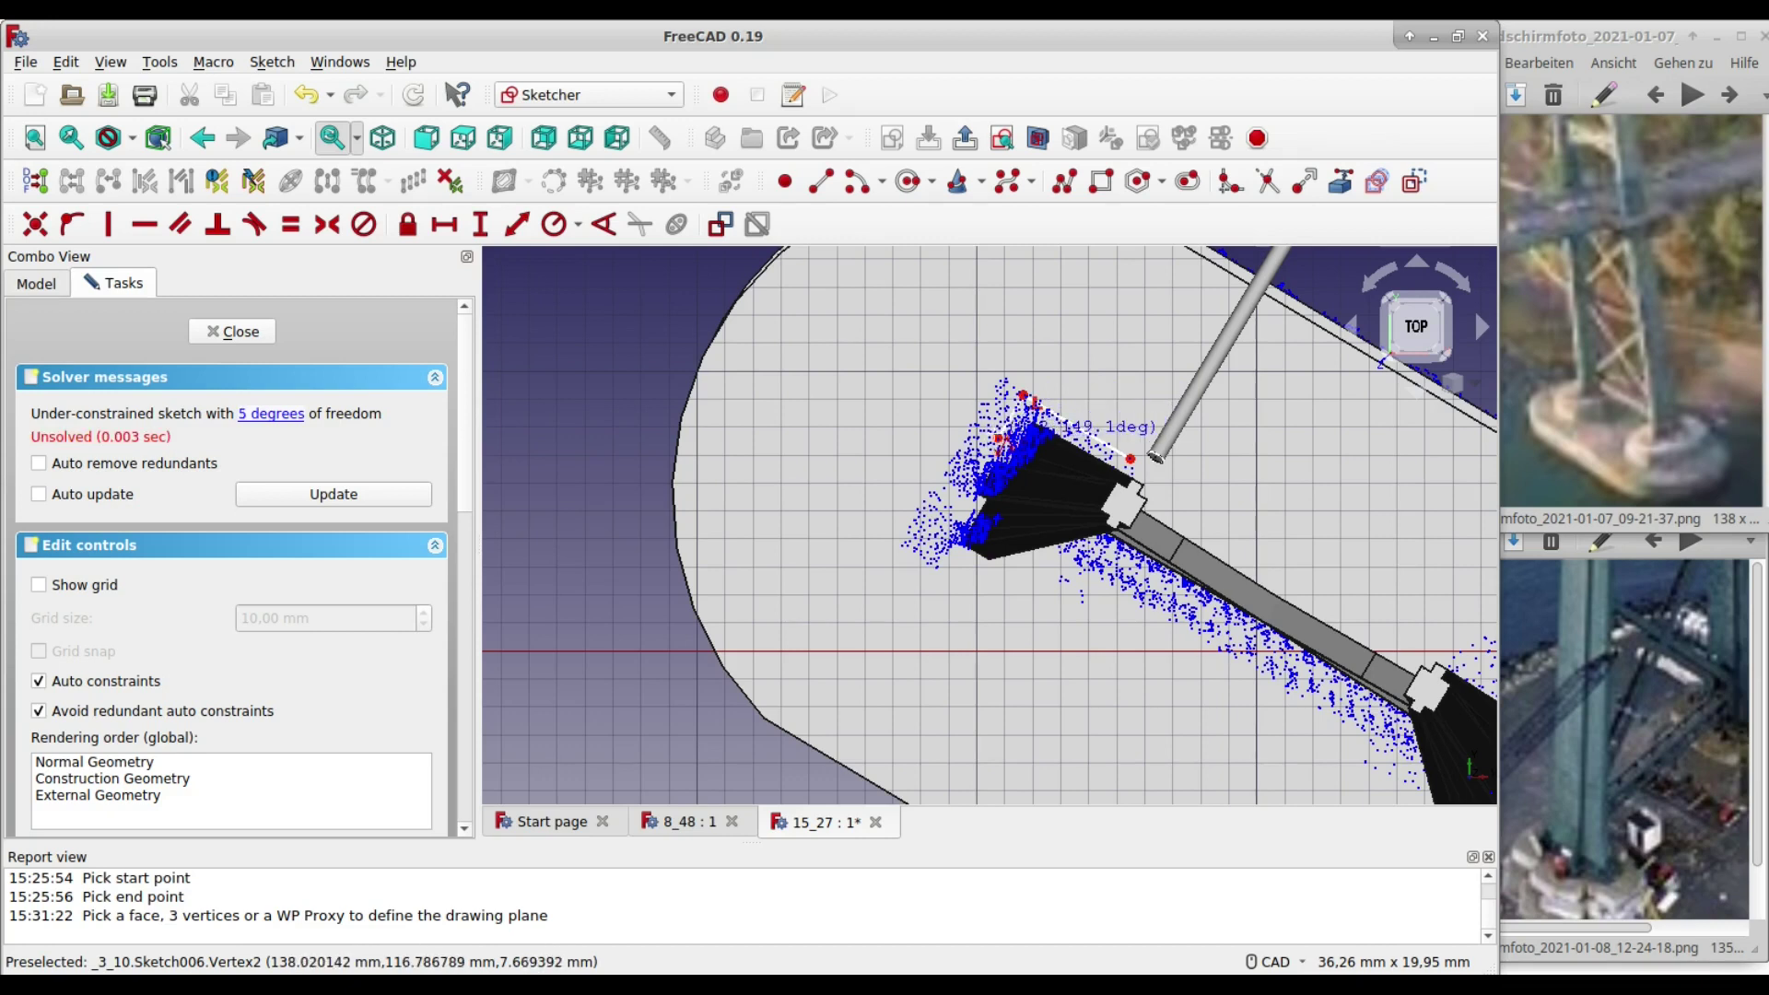
left_click(972, 422)
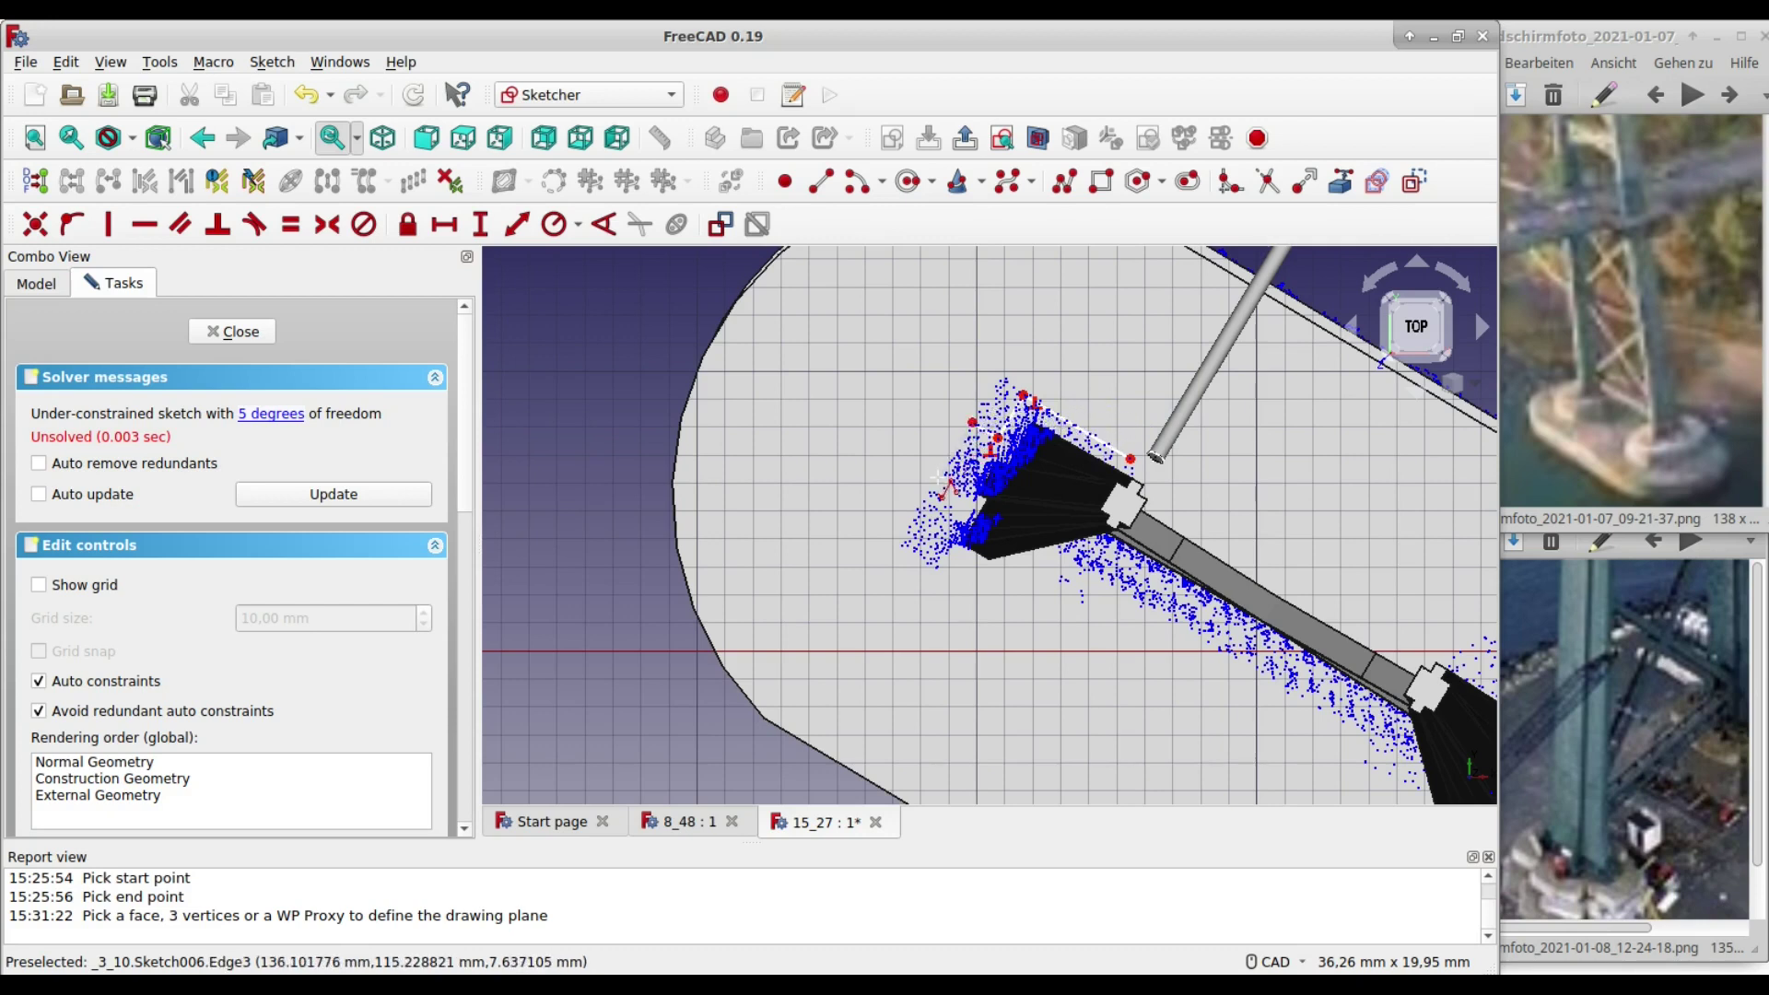
left_click(938, 478)
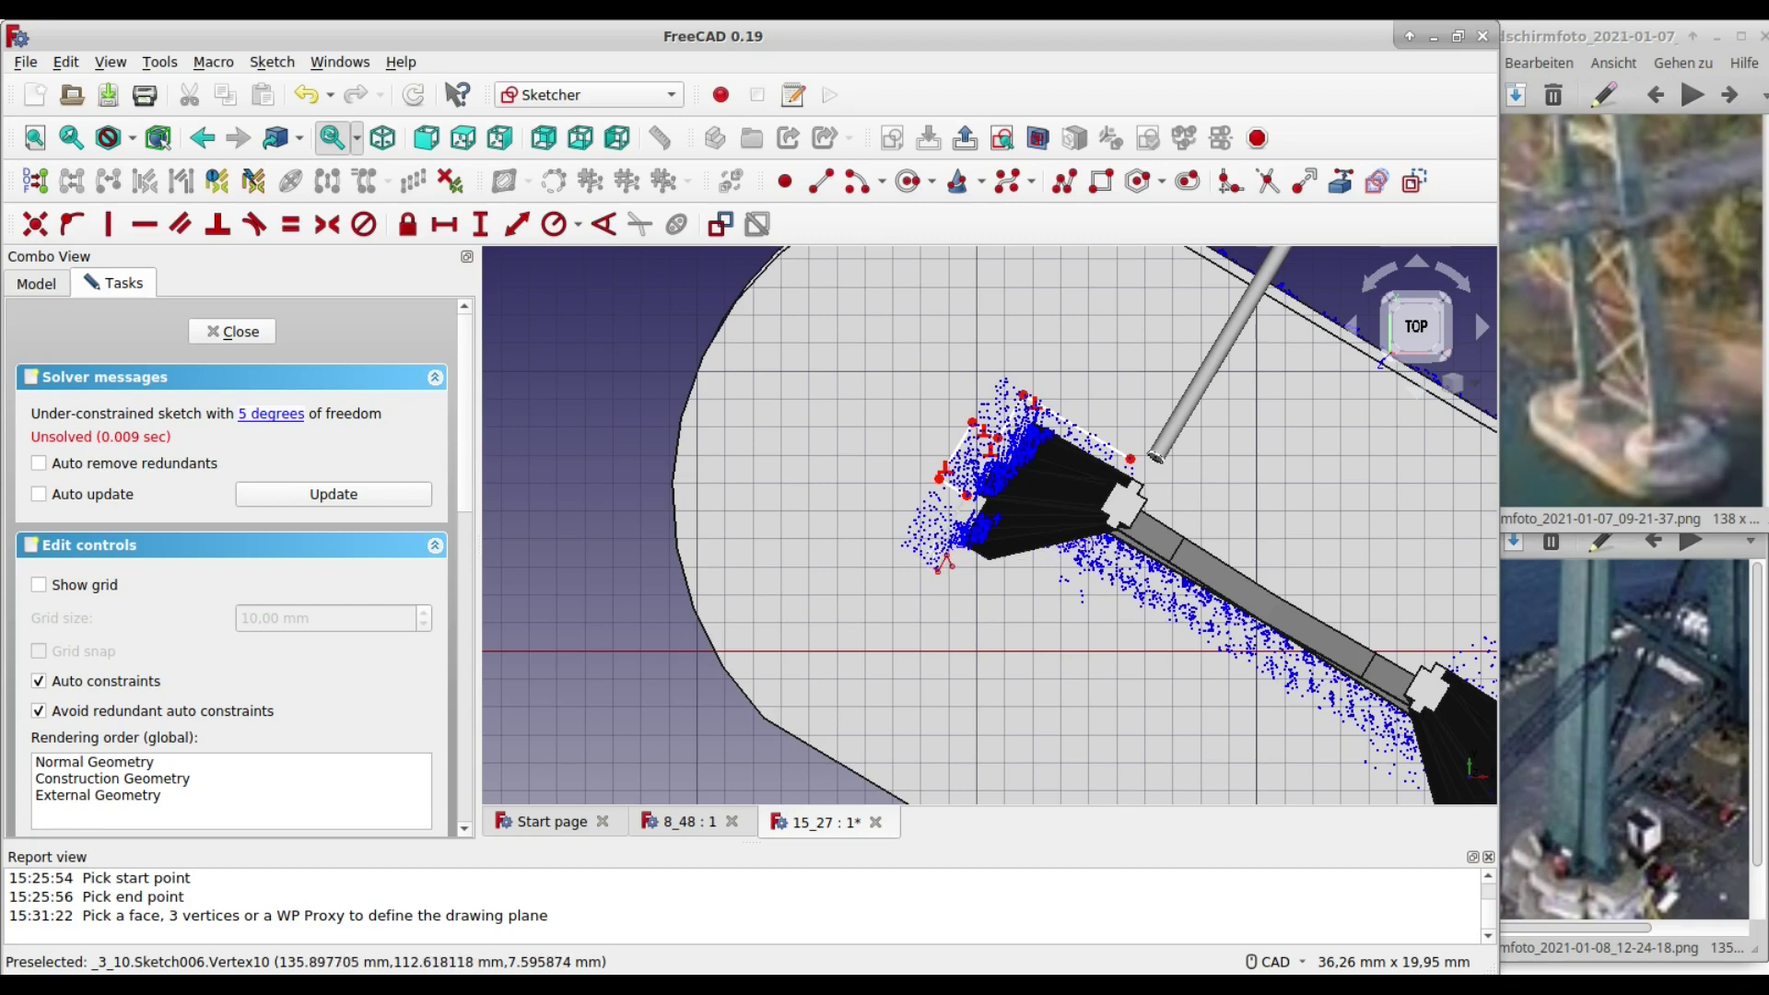
- Add a lower outline line, delete all sketch constraints and close the sketch
left_click(934, 552)
left_click(1034, 611)
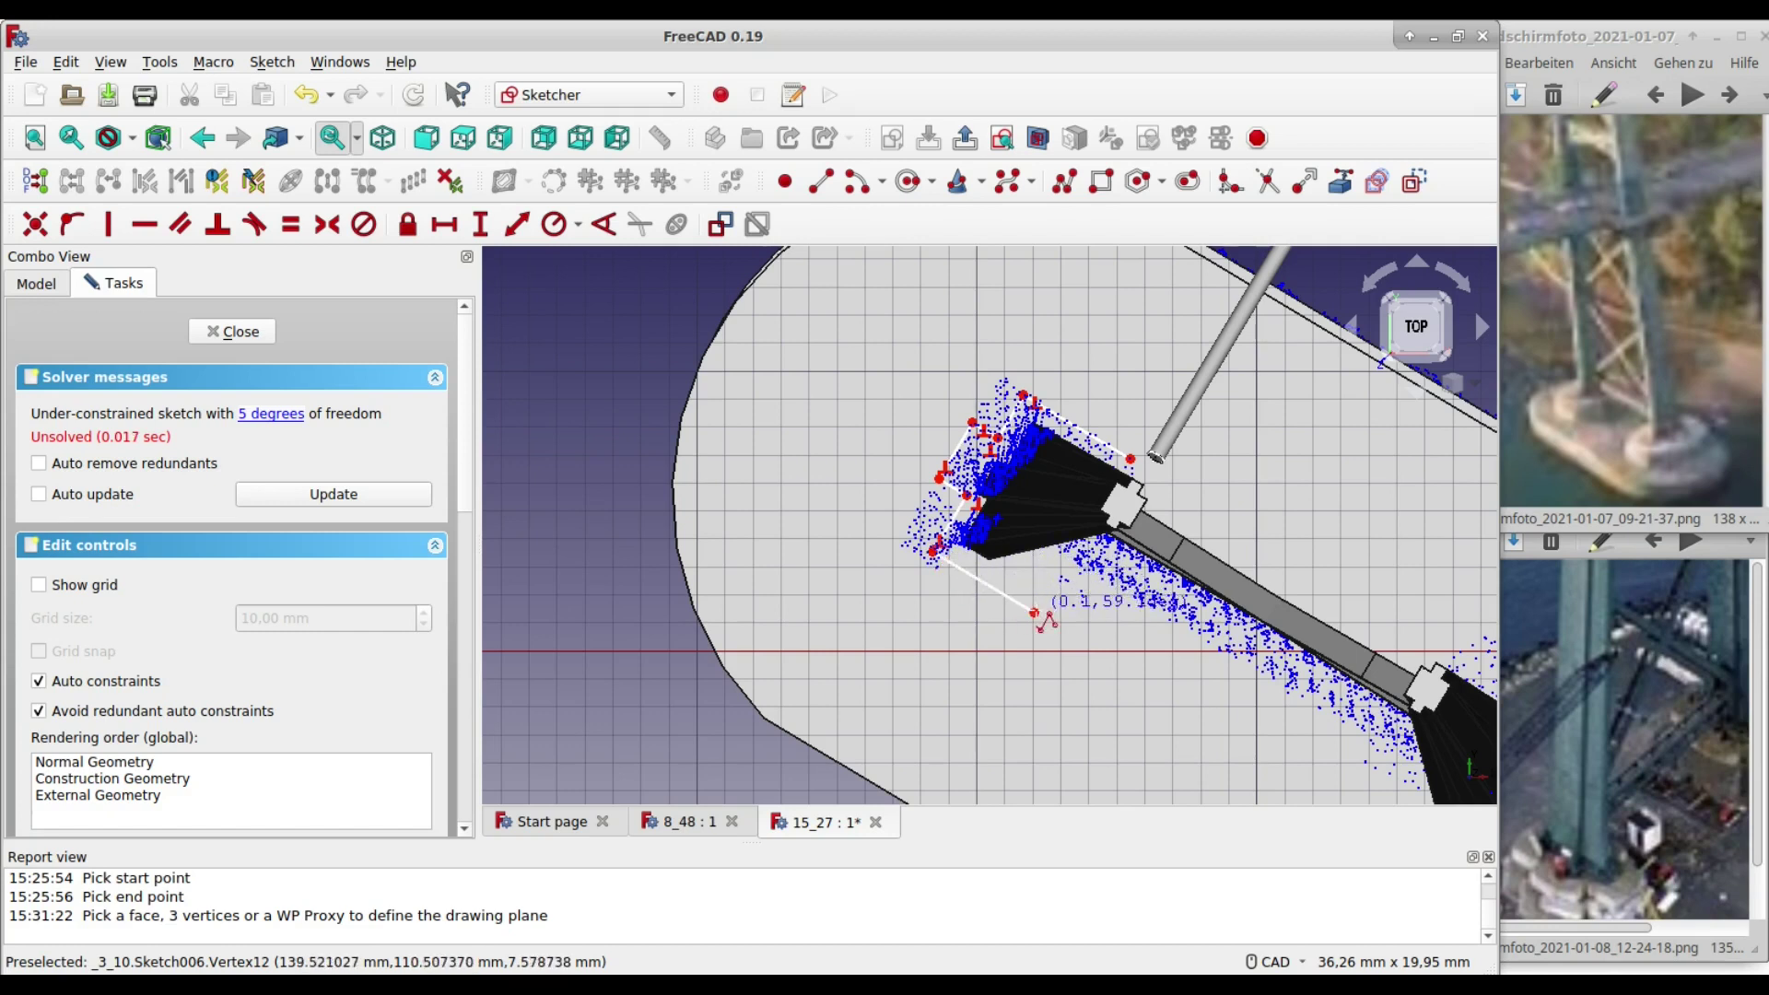
left_click(820, 181)
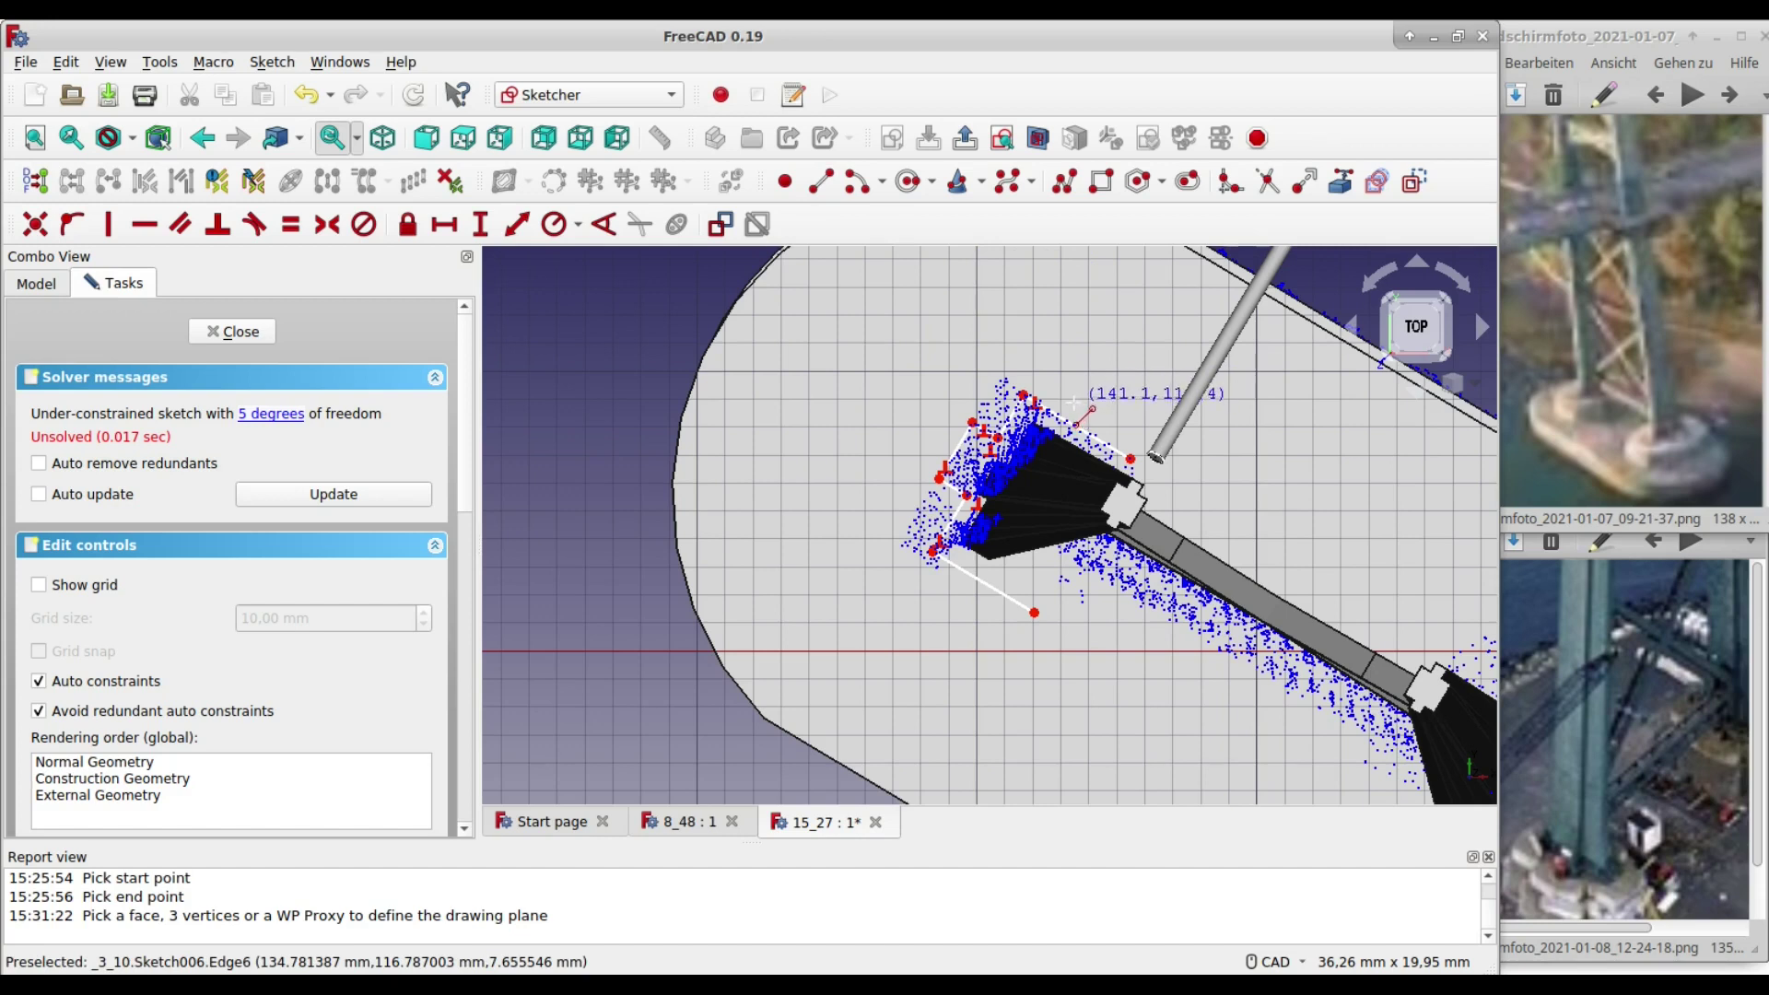
left_click(959, 621)
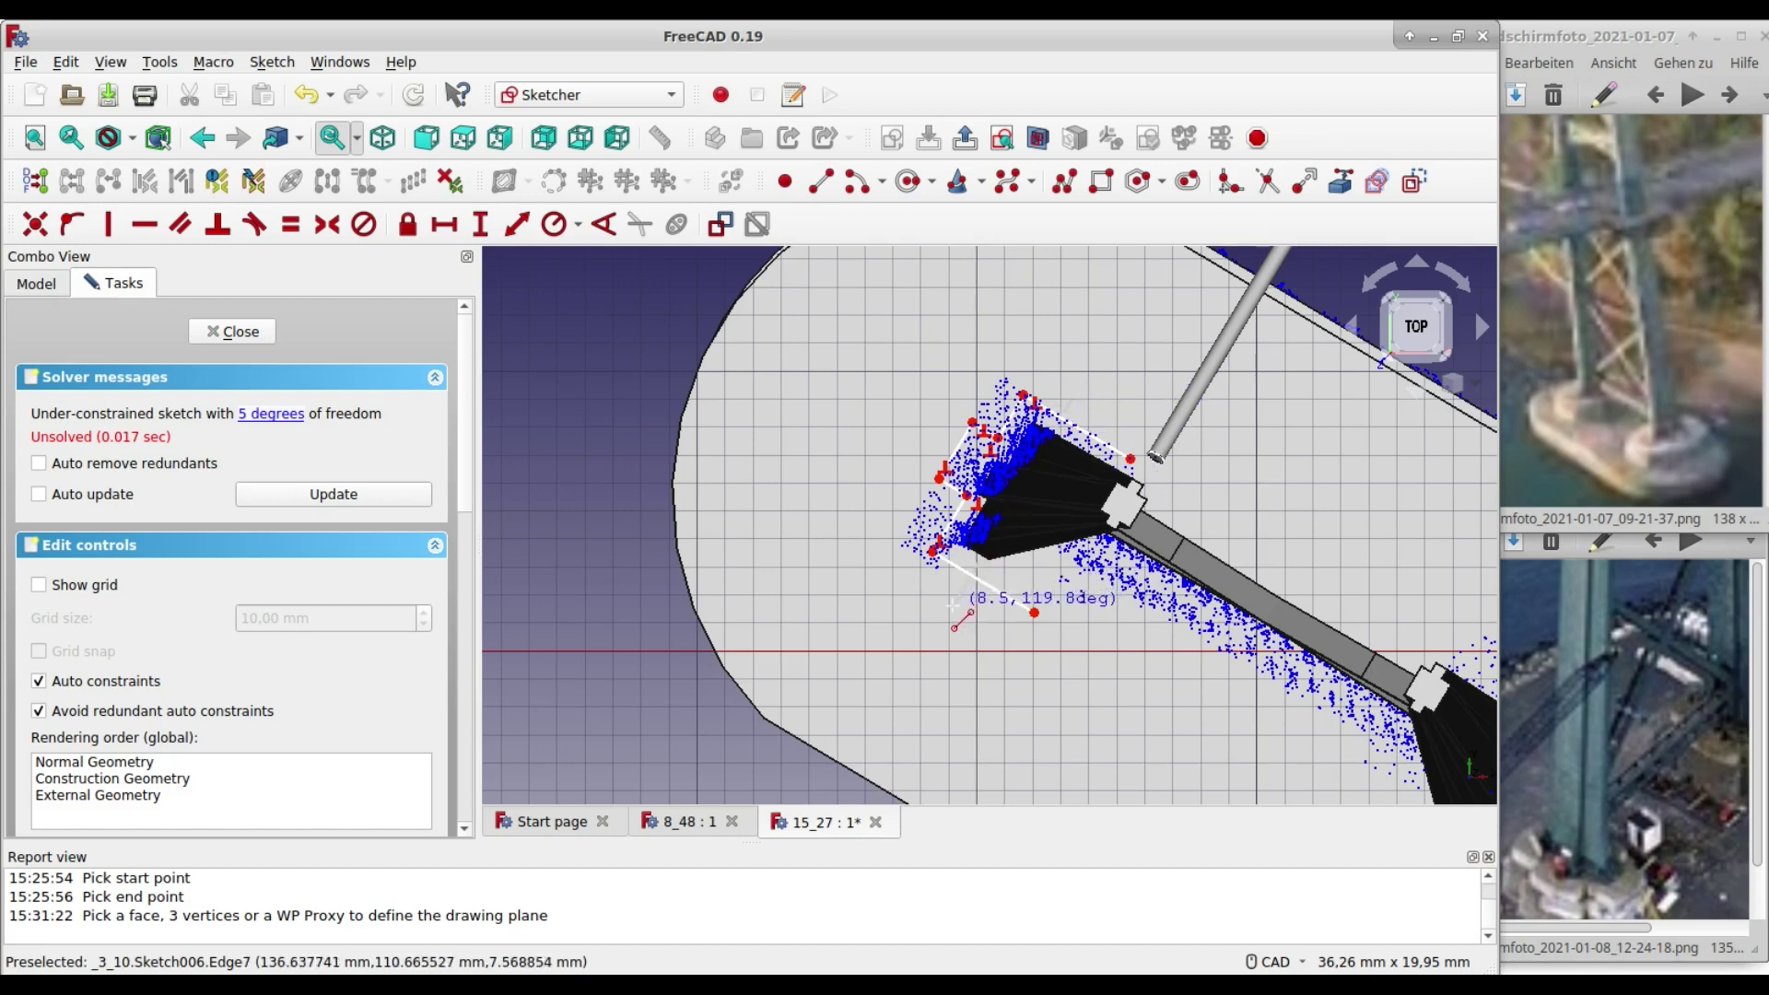
key("Escape")
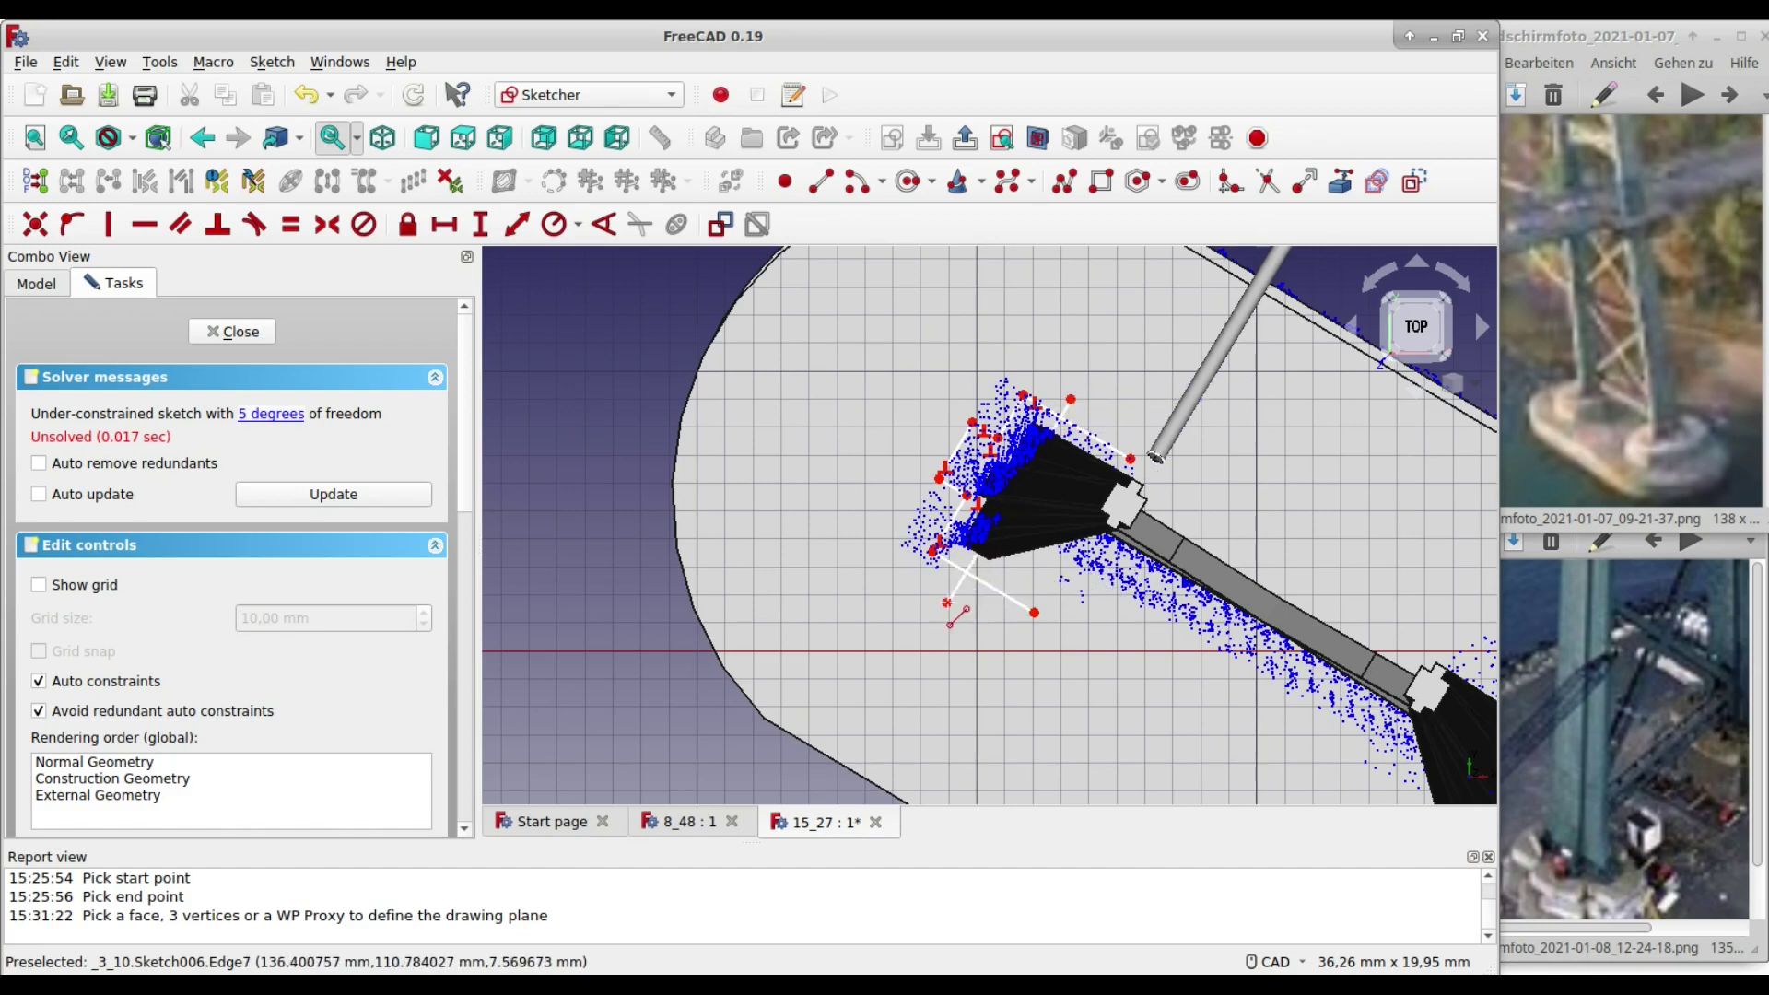
scroll(230, 461, "down", 5)
right_click(151, 396)
left_click(238, 615)
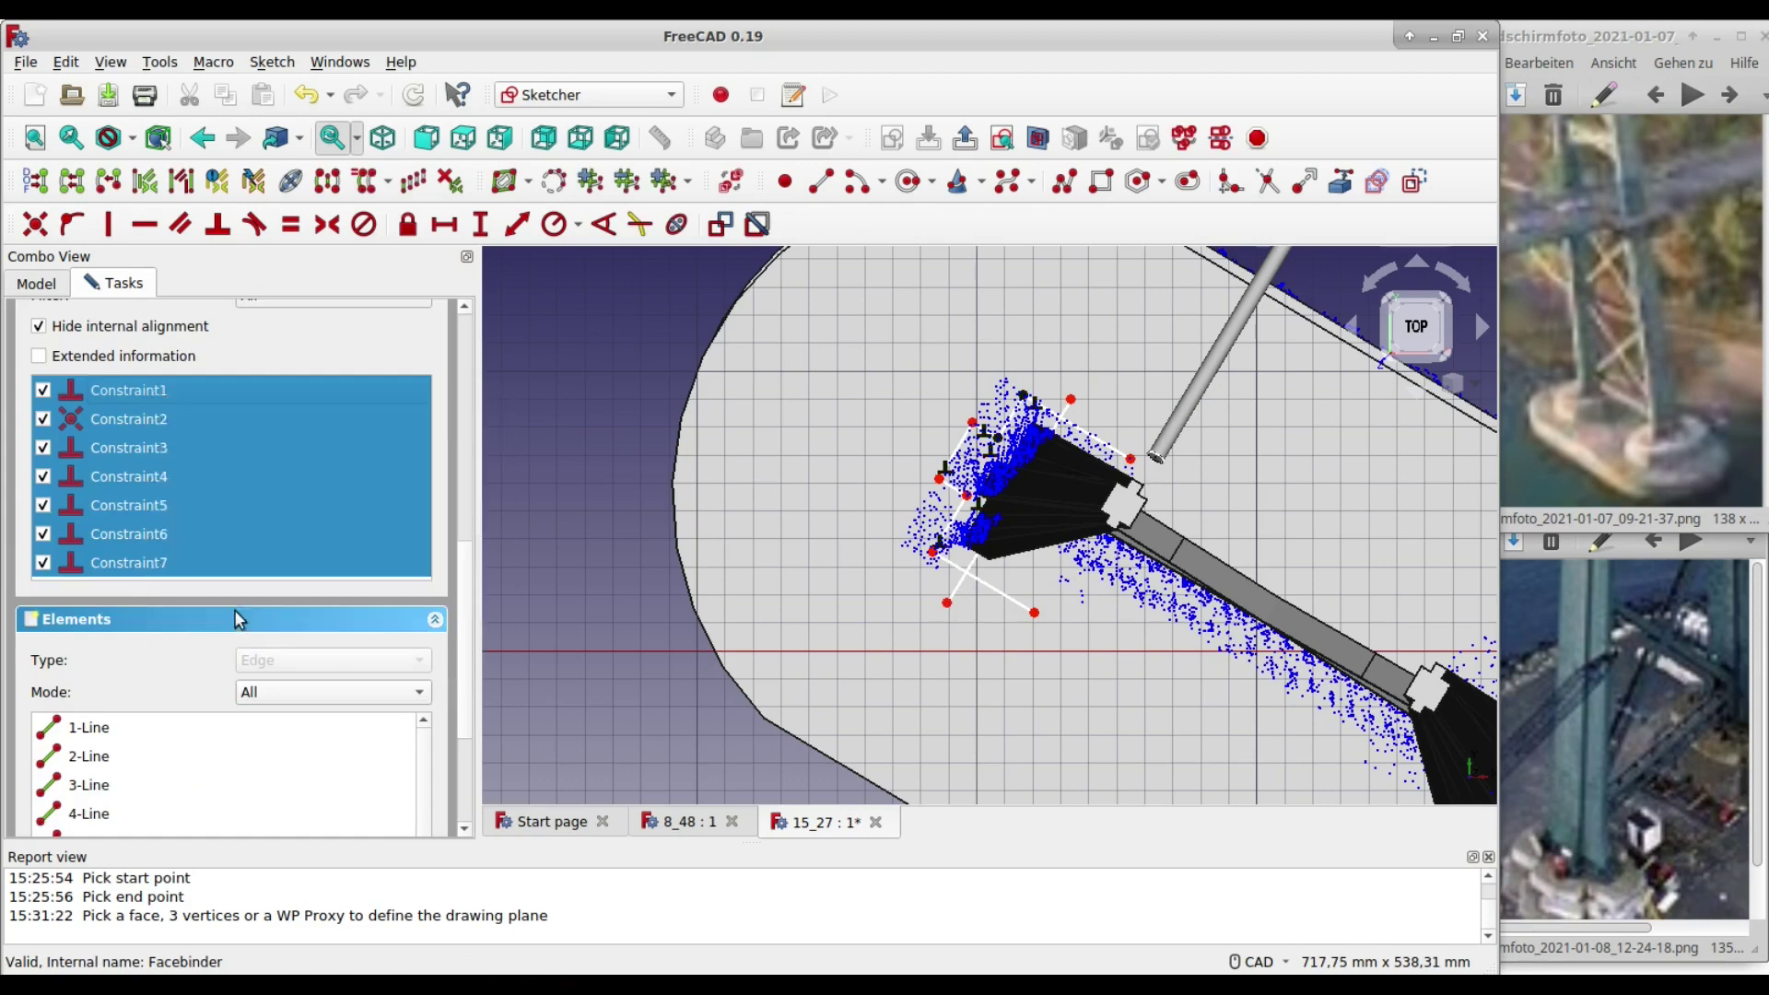
key("Escape")
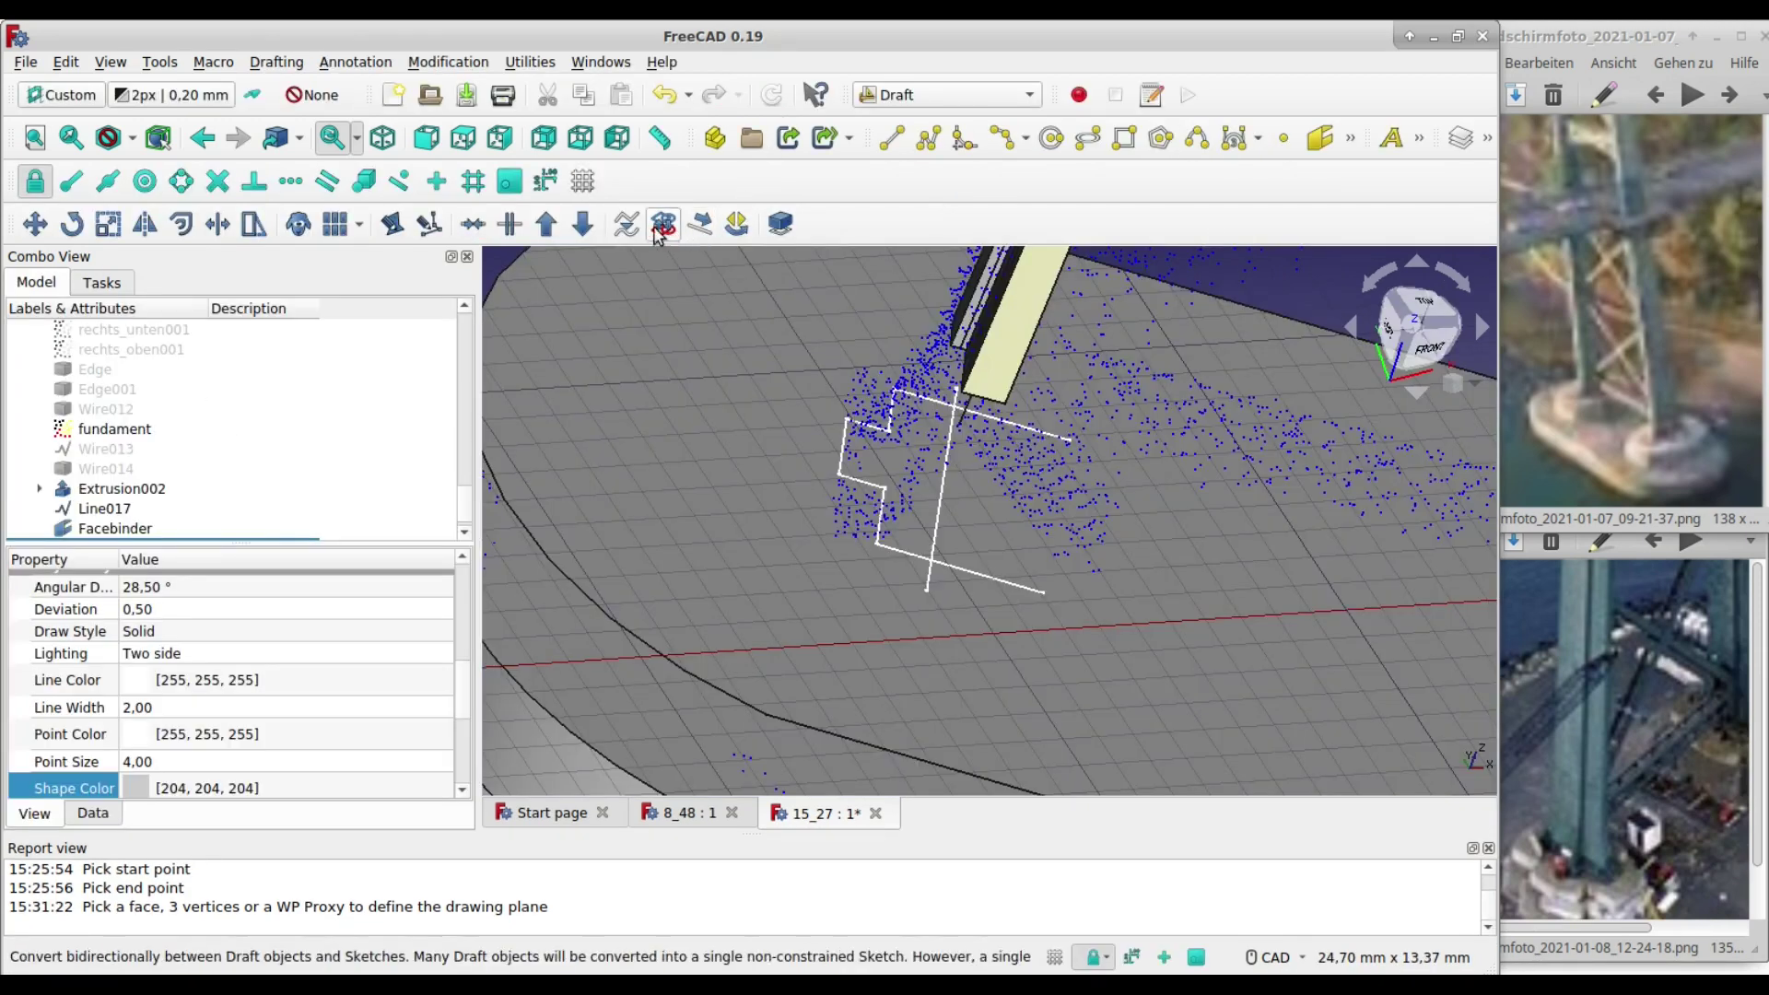
- Convert the sketch to Draft geometry and start a polyline snapping to its vertices
left_click(664, 223)
left_click(928, 139)
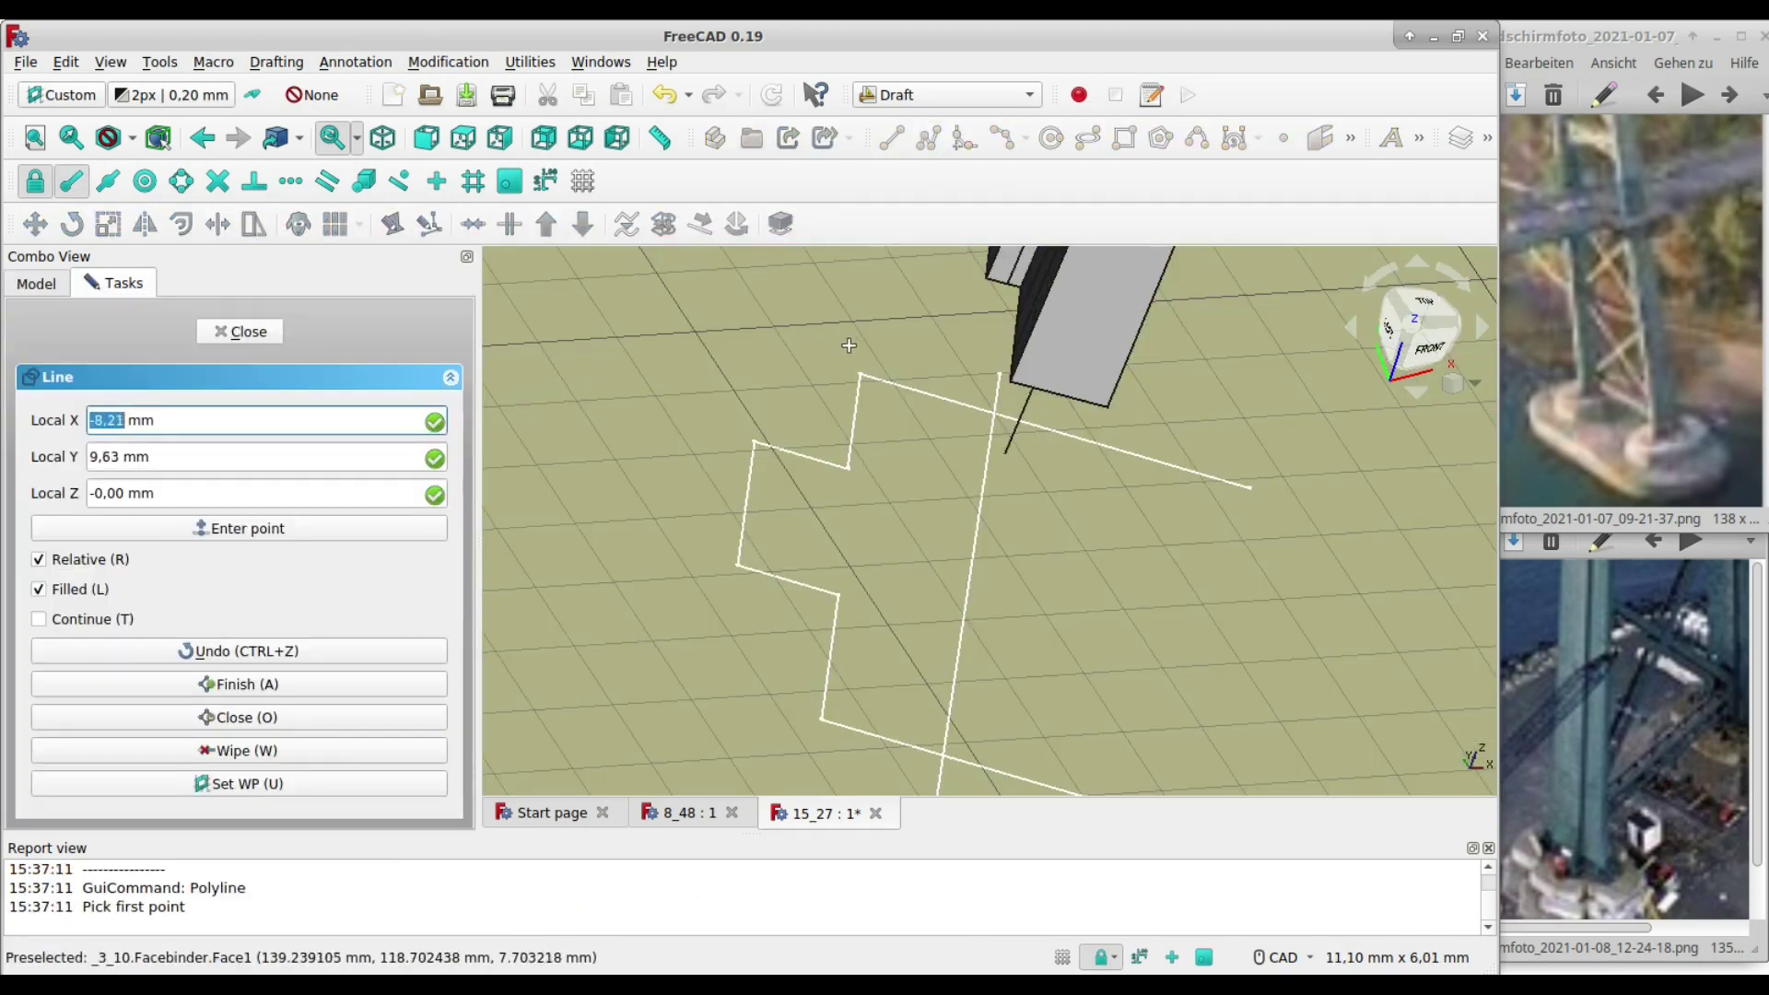
left_click(849, 468)
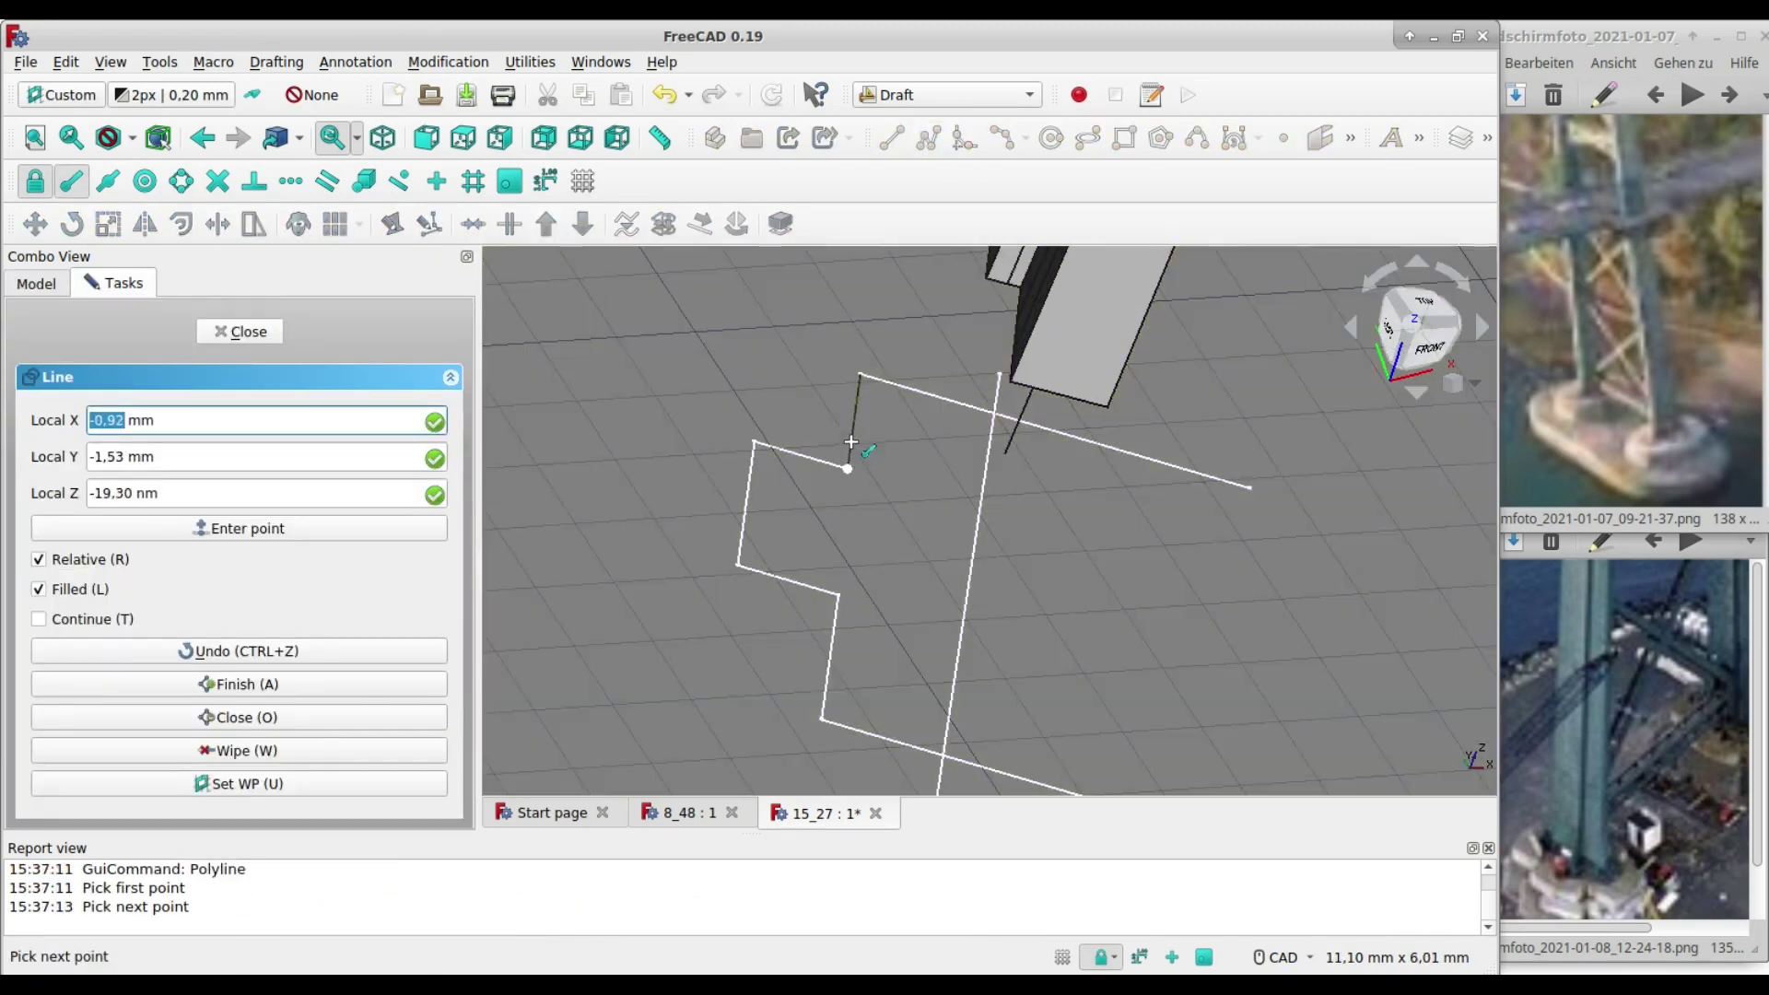
left_click(851, 433)
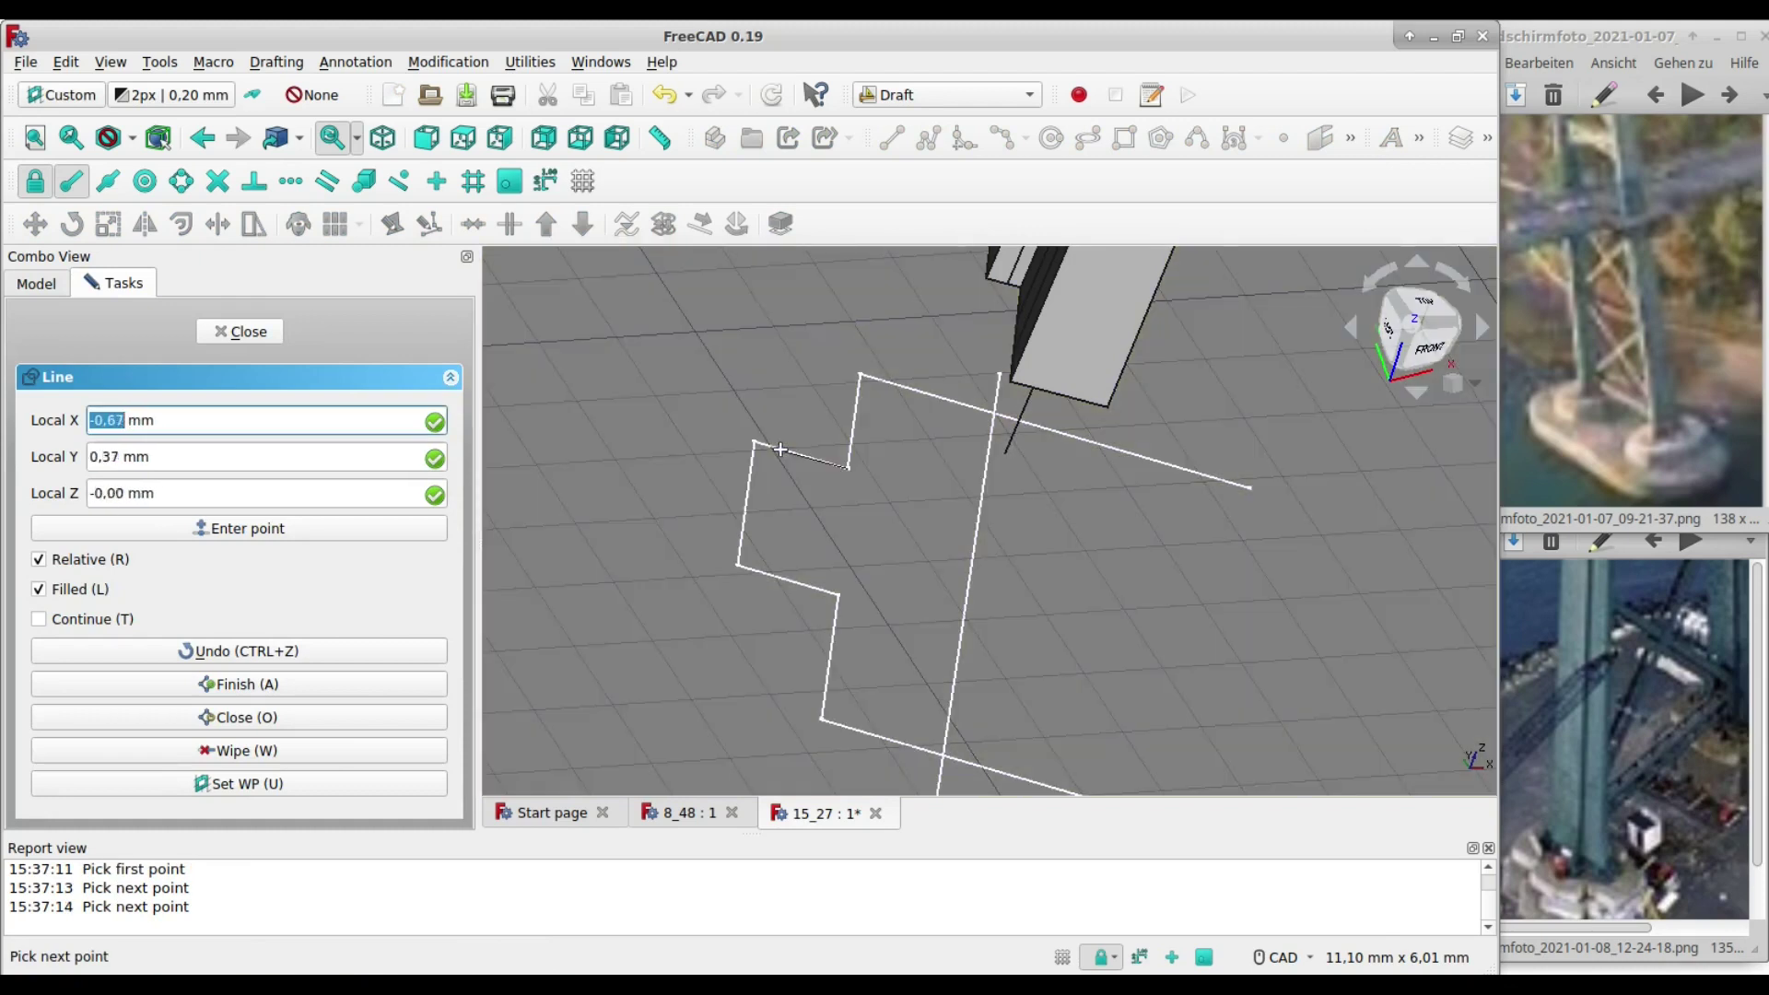
left_click(769, 445)
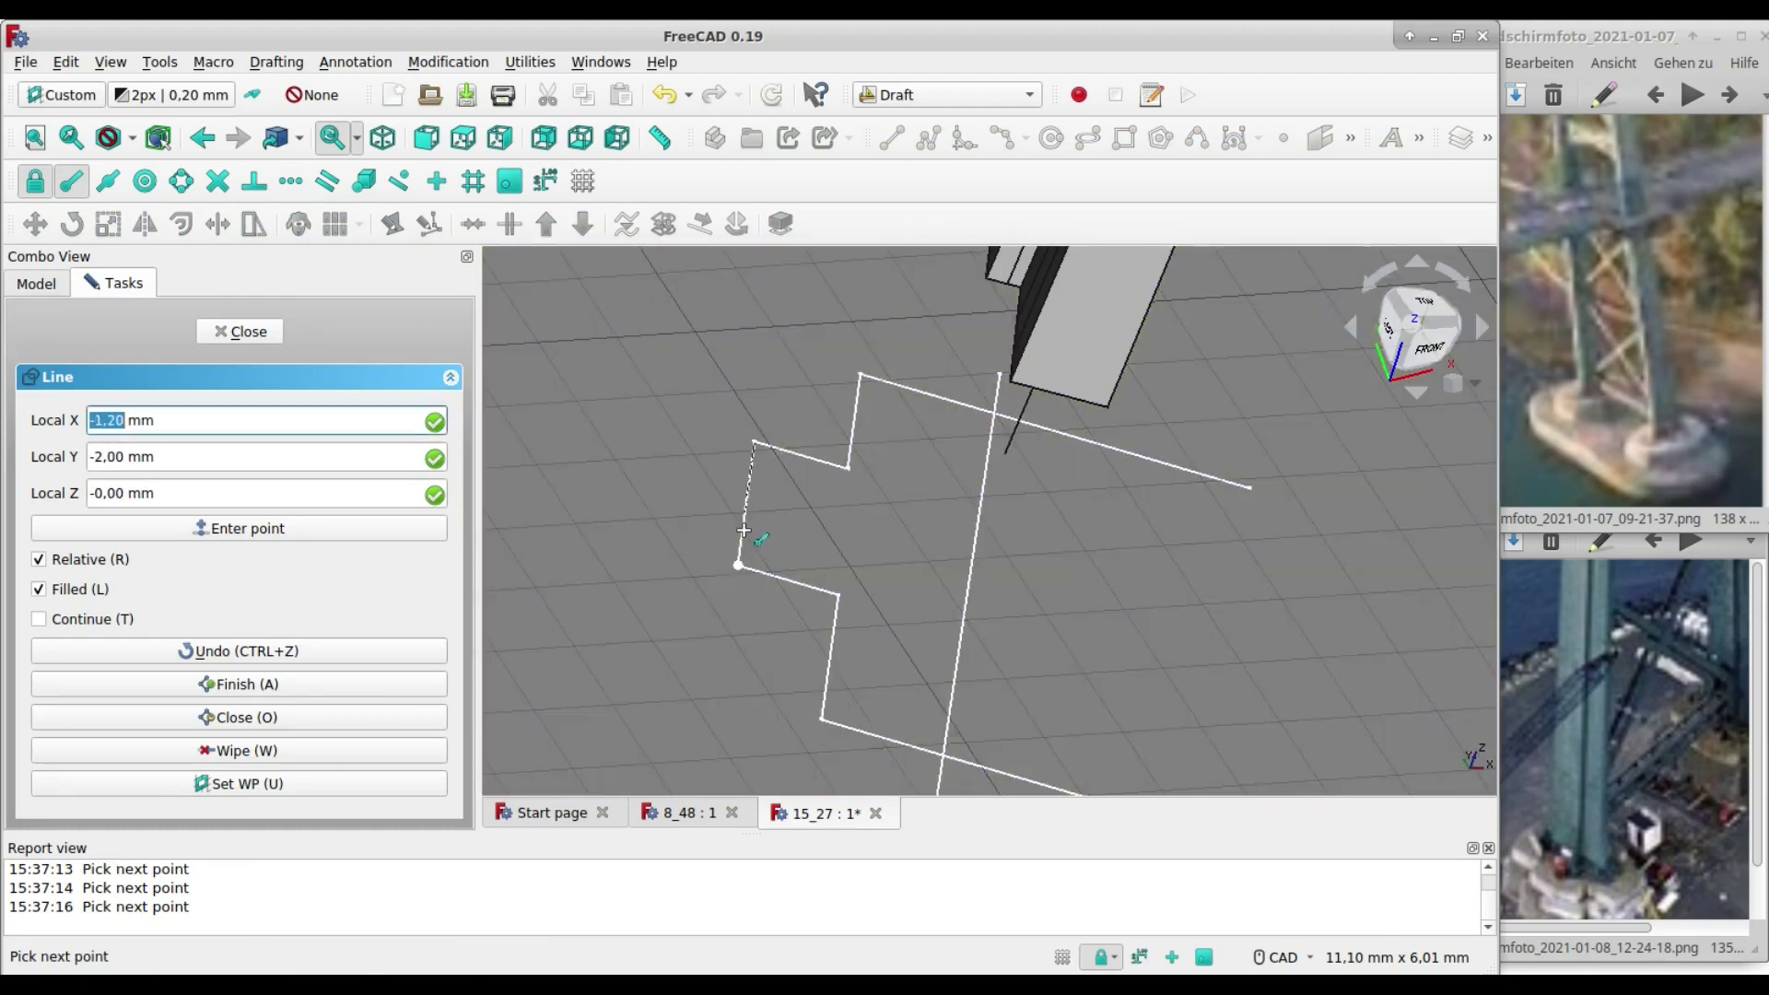
- Finish the half-footprint polyline down to the bottom vertex and close it as one wire
left_click(742, 540)
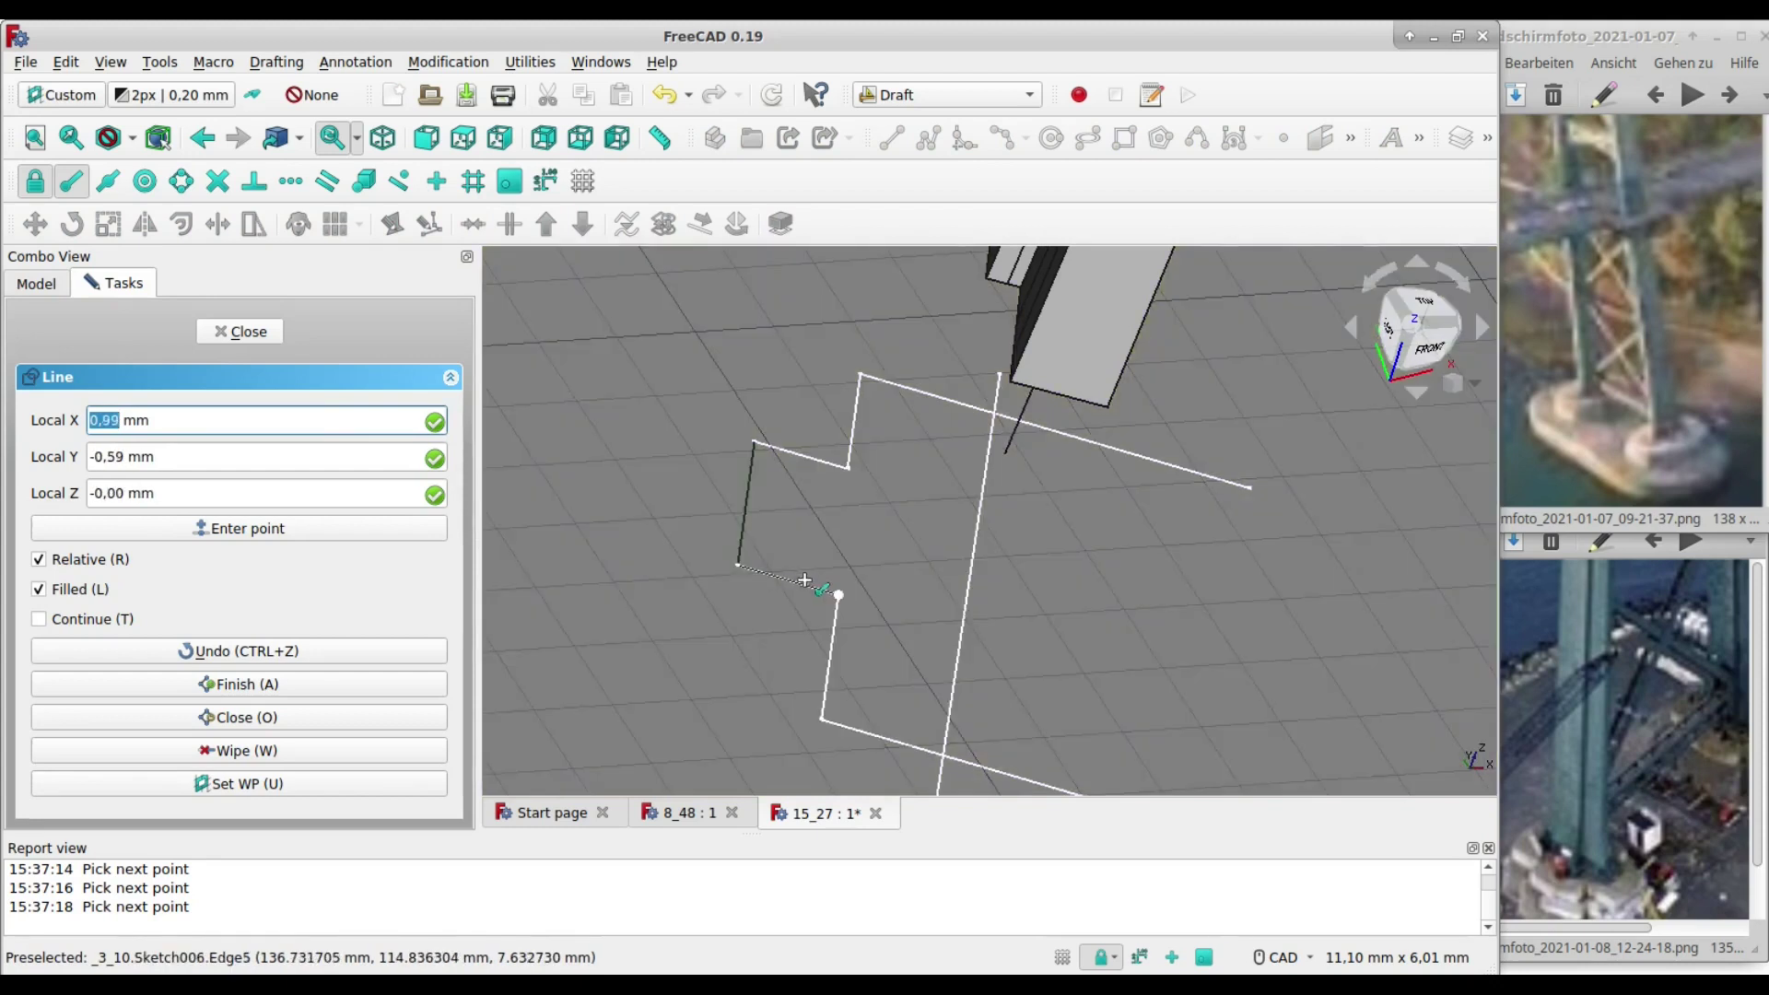
left_click(814, 586)
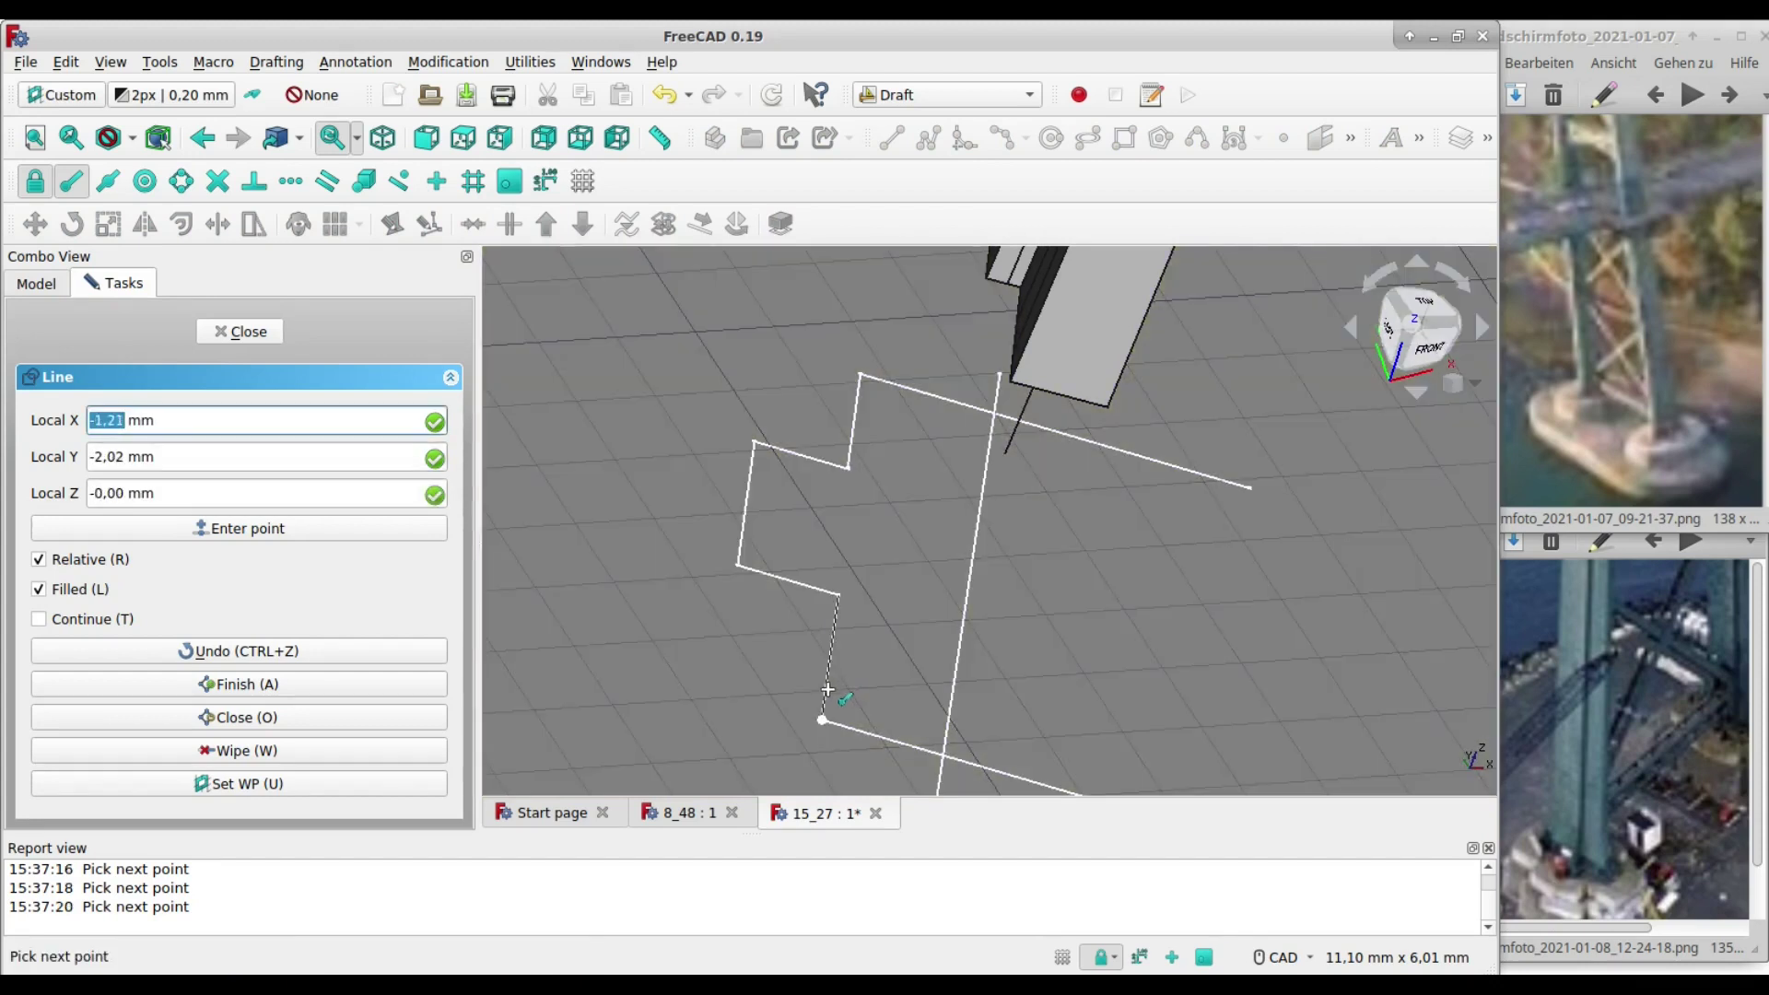
left_click(825, 708)
scroll(553, 479, "down", 2)
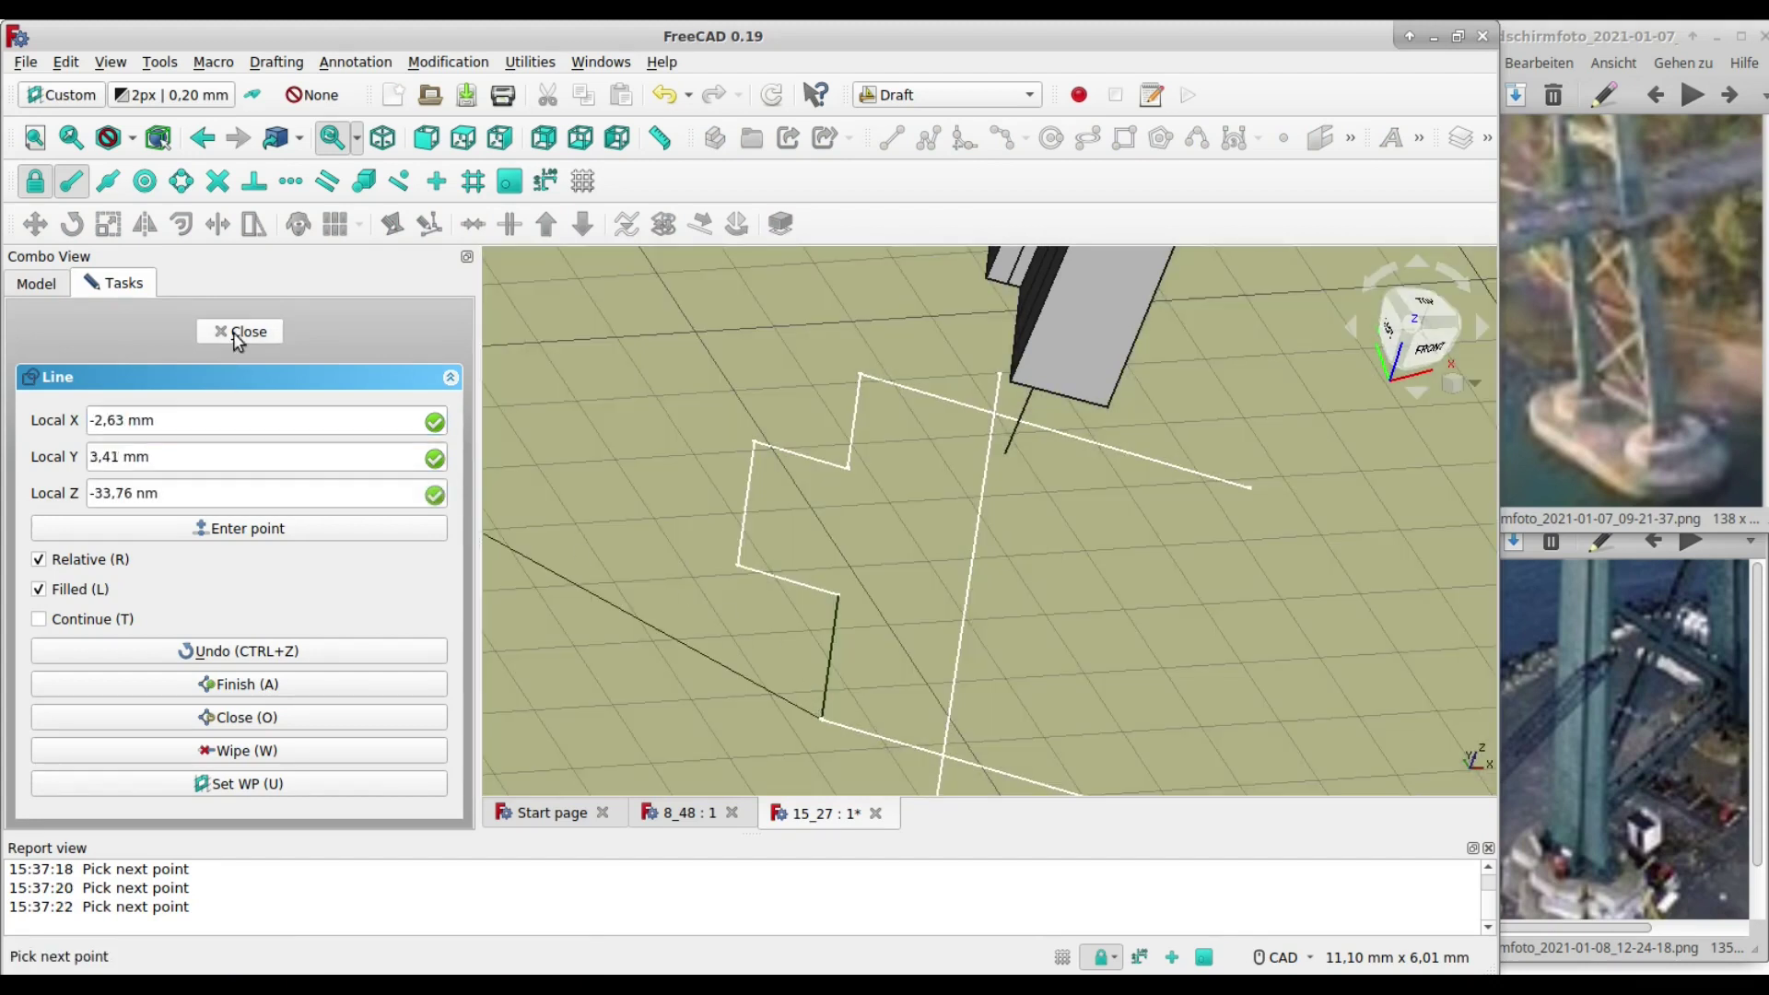
left_click(239, 332)
left_click(145, 226)
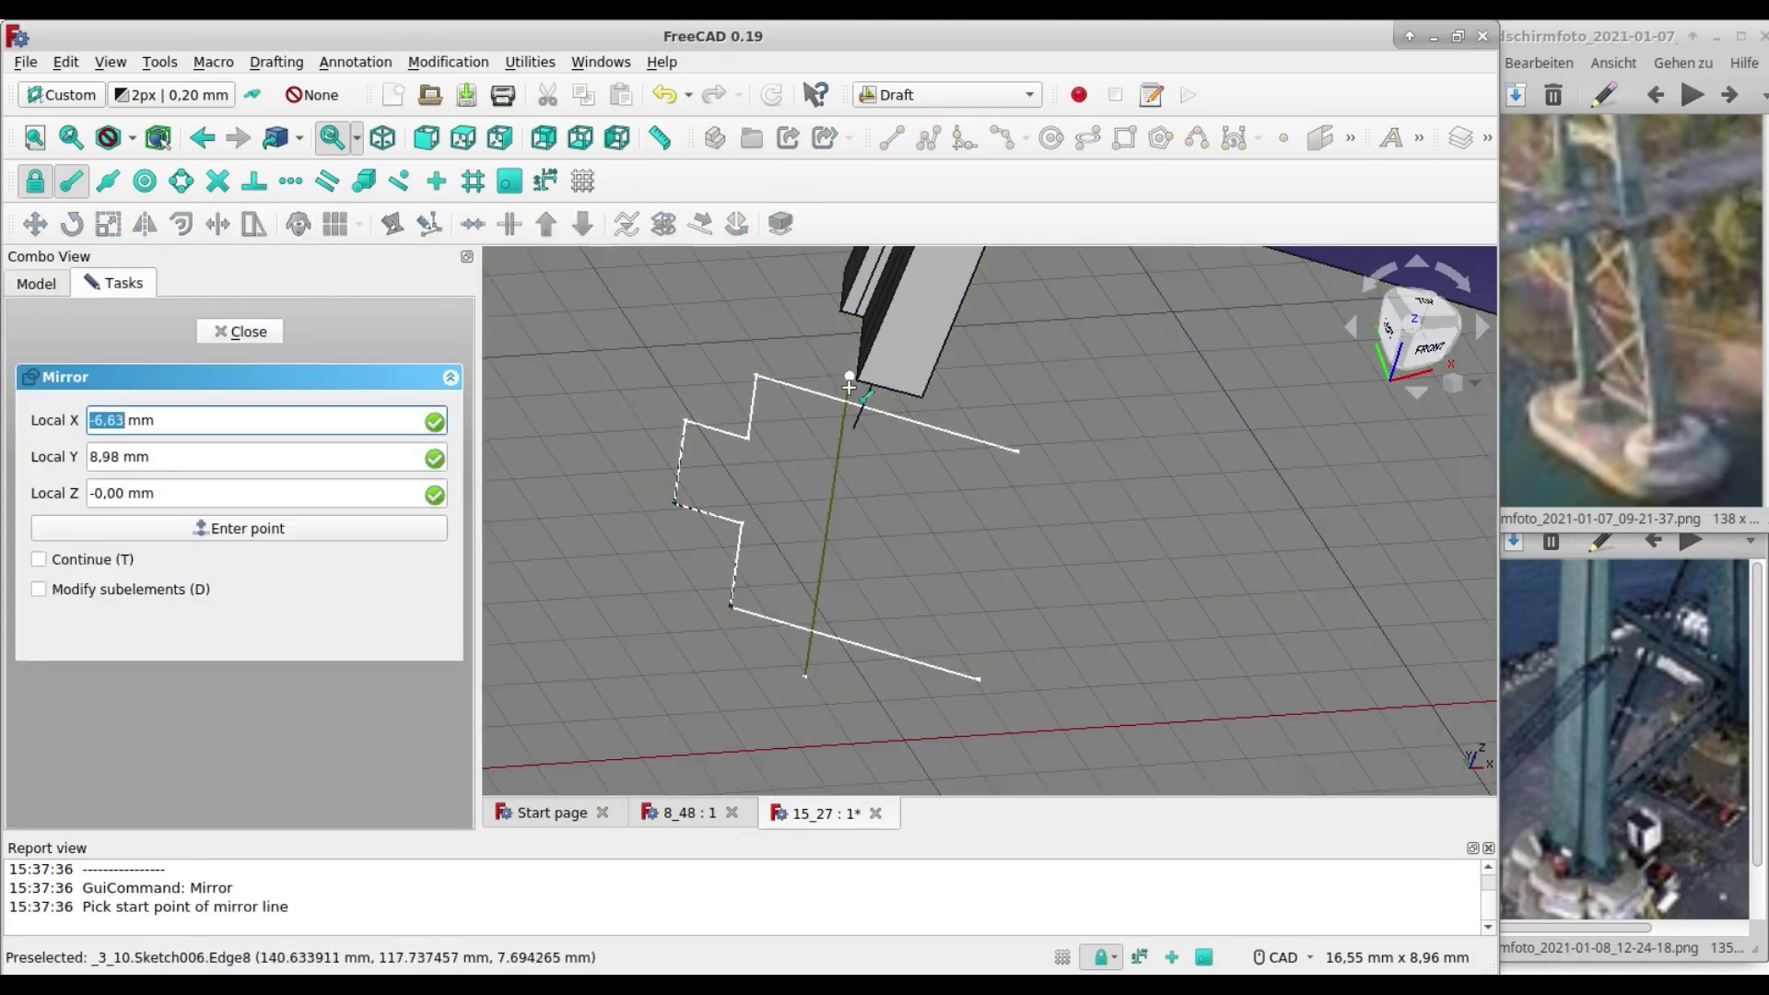
- Mirror the traced wire across the vertical centre line Line018
left_click(848, 387)
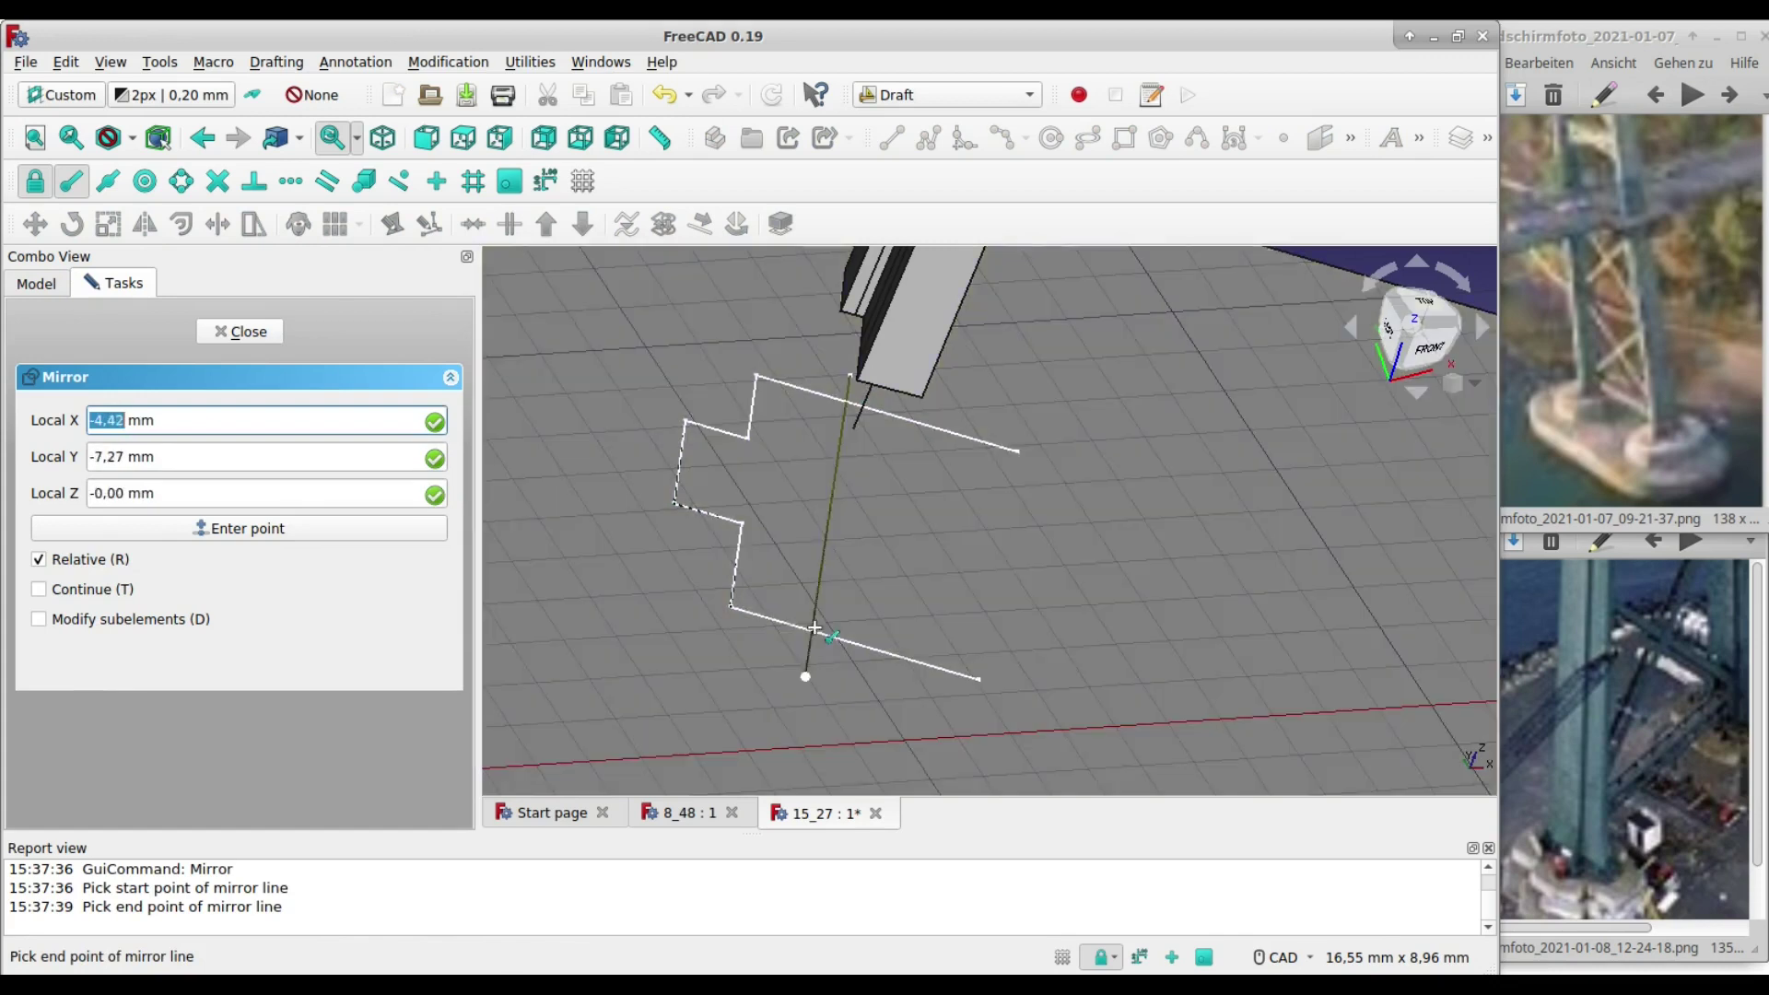
left_click(807, 673)
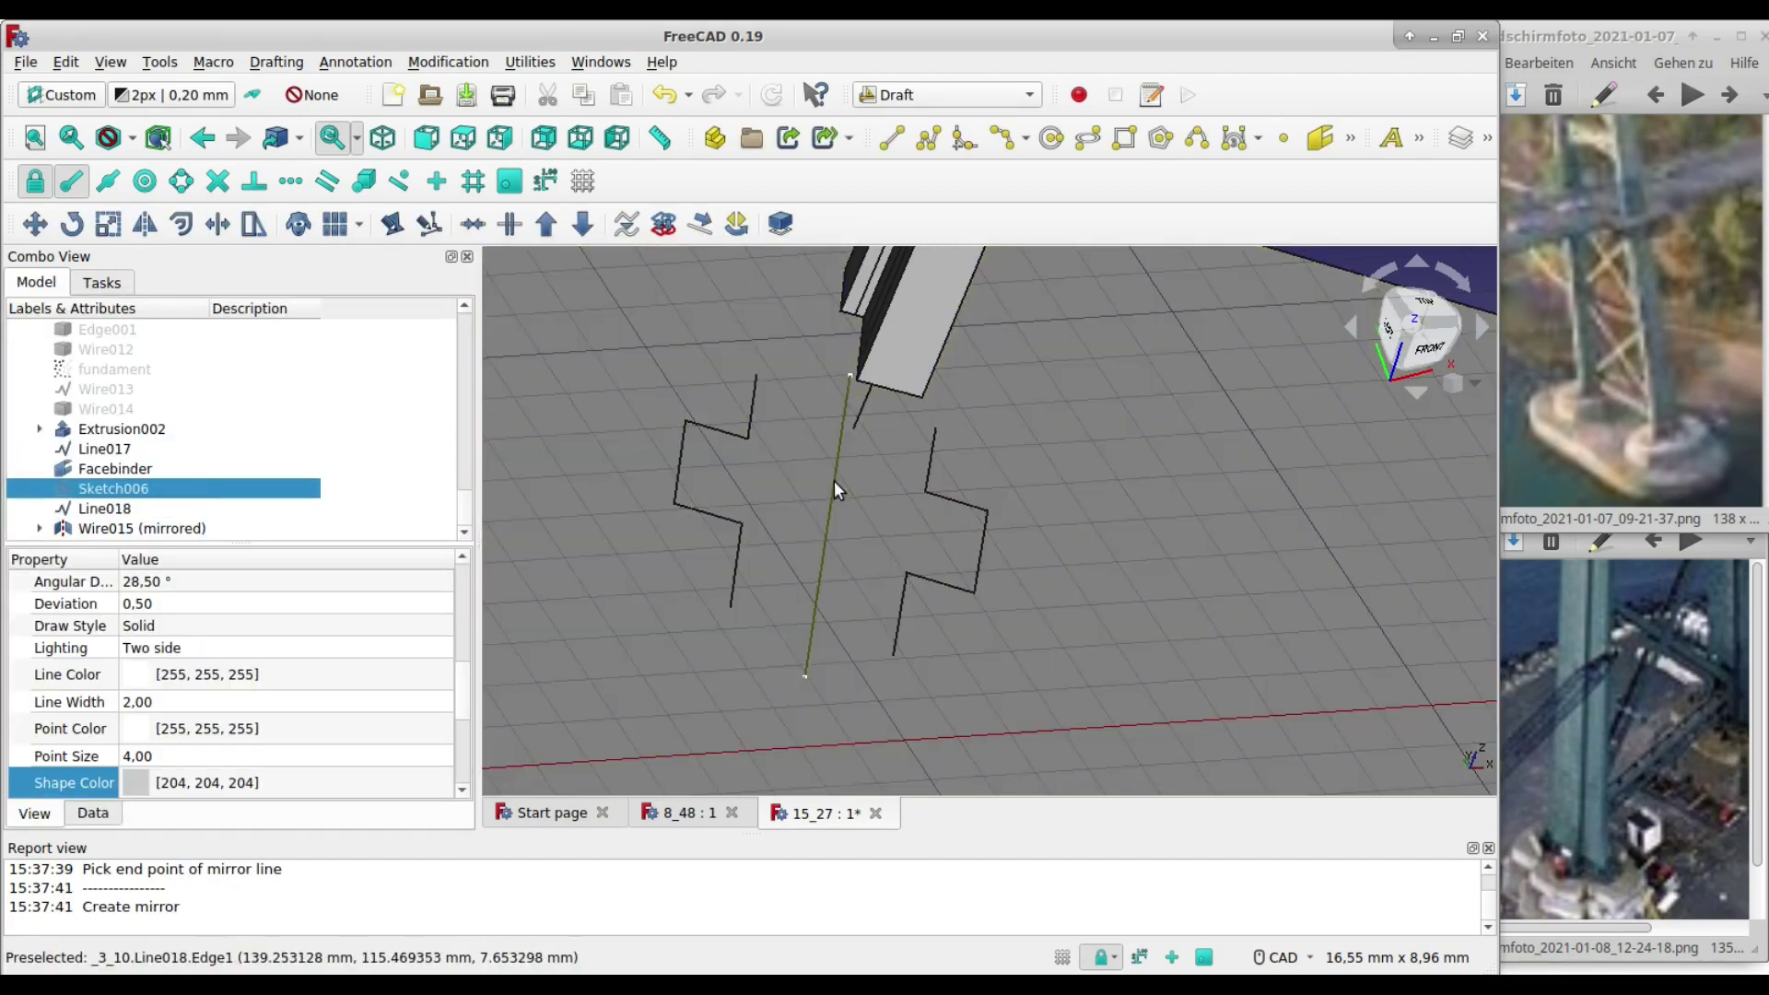
left_click(834, 488)
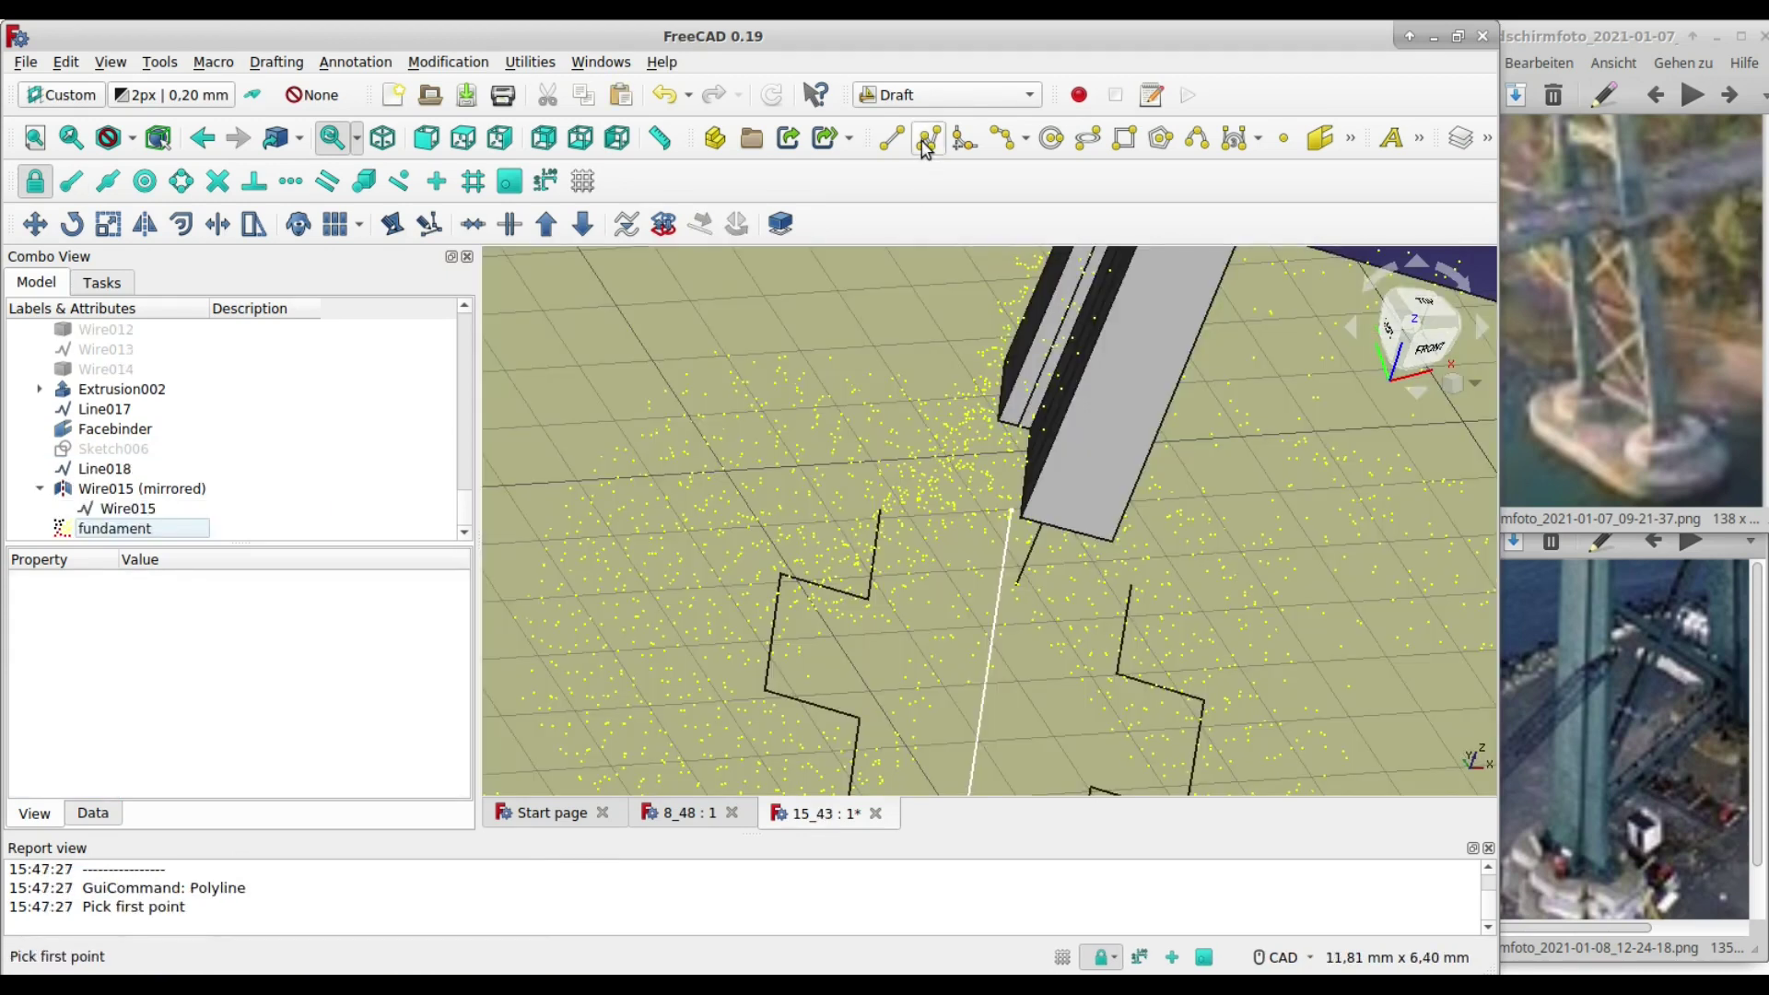
- Draw a second zigzag polyline along the lower pylon-base outline
left_click(925, 140)
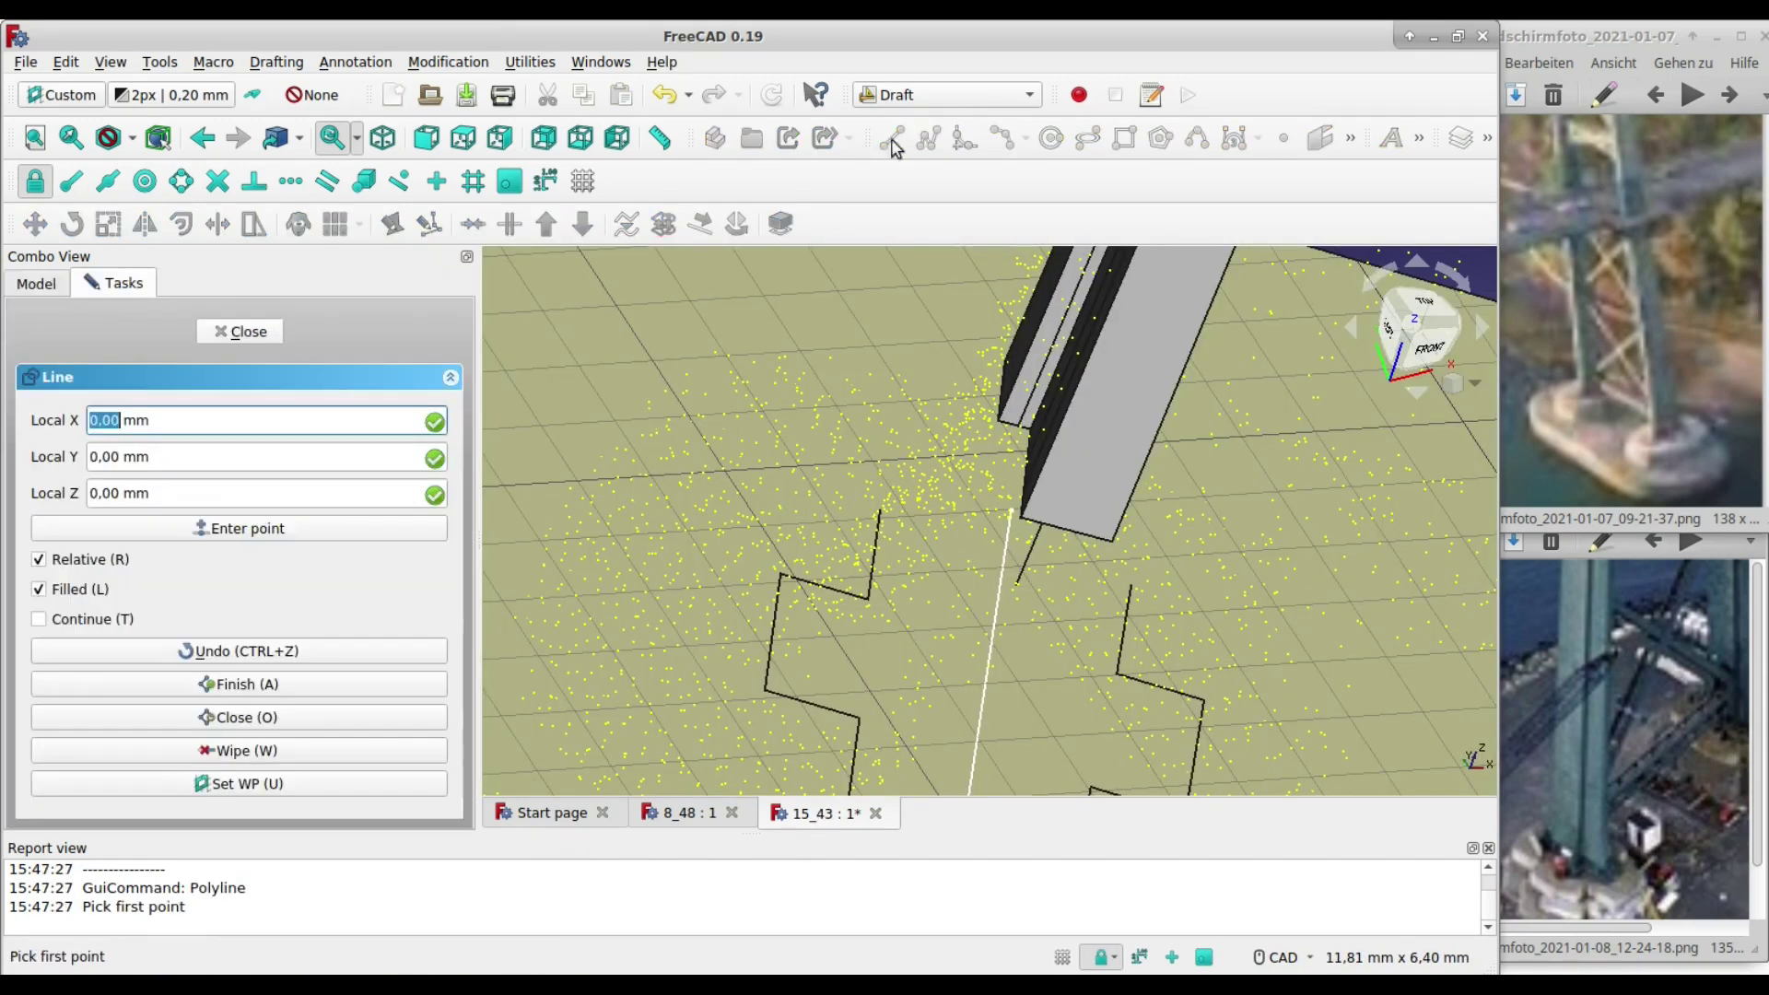
left_click(856, 594)
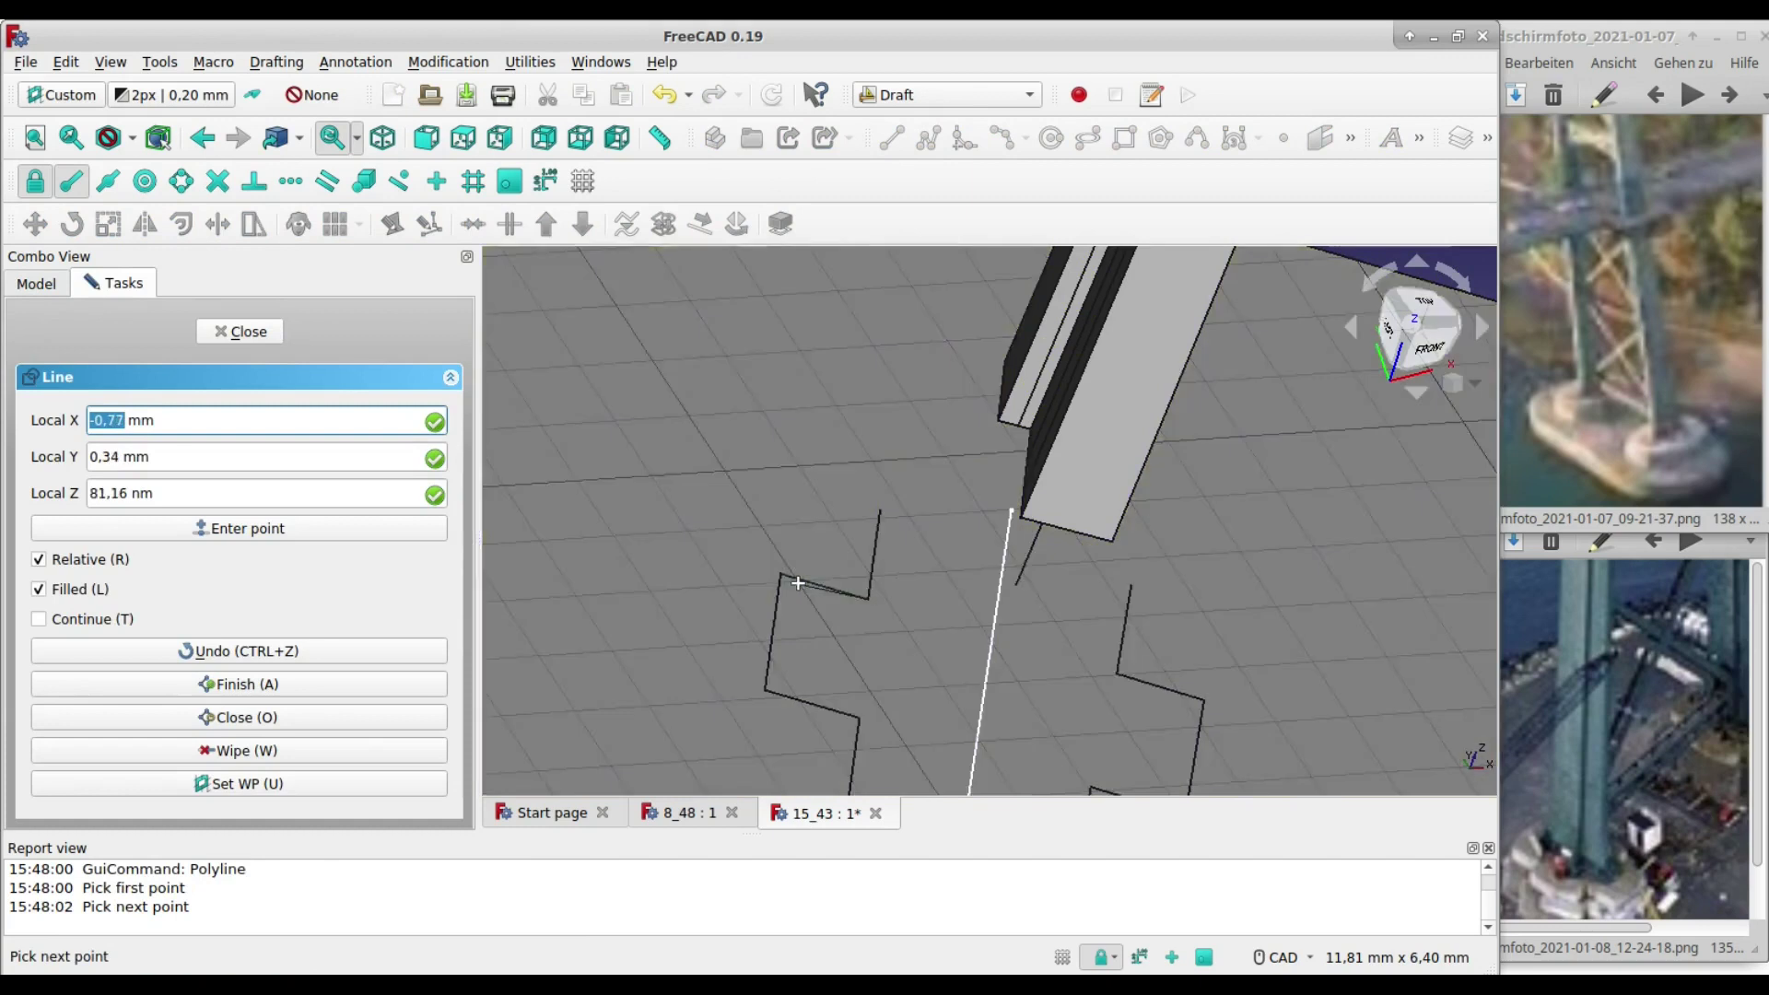
left_click(787, 575)
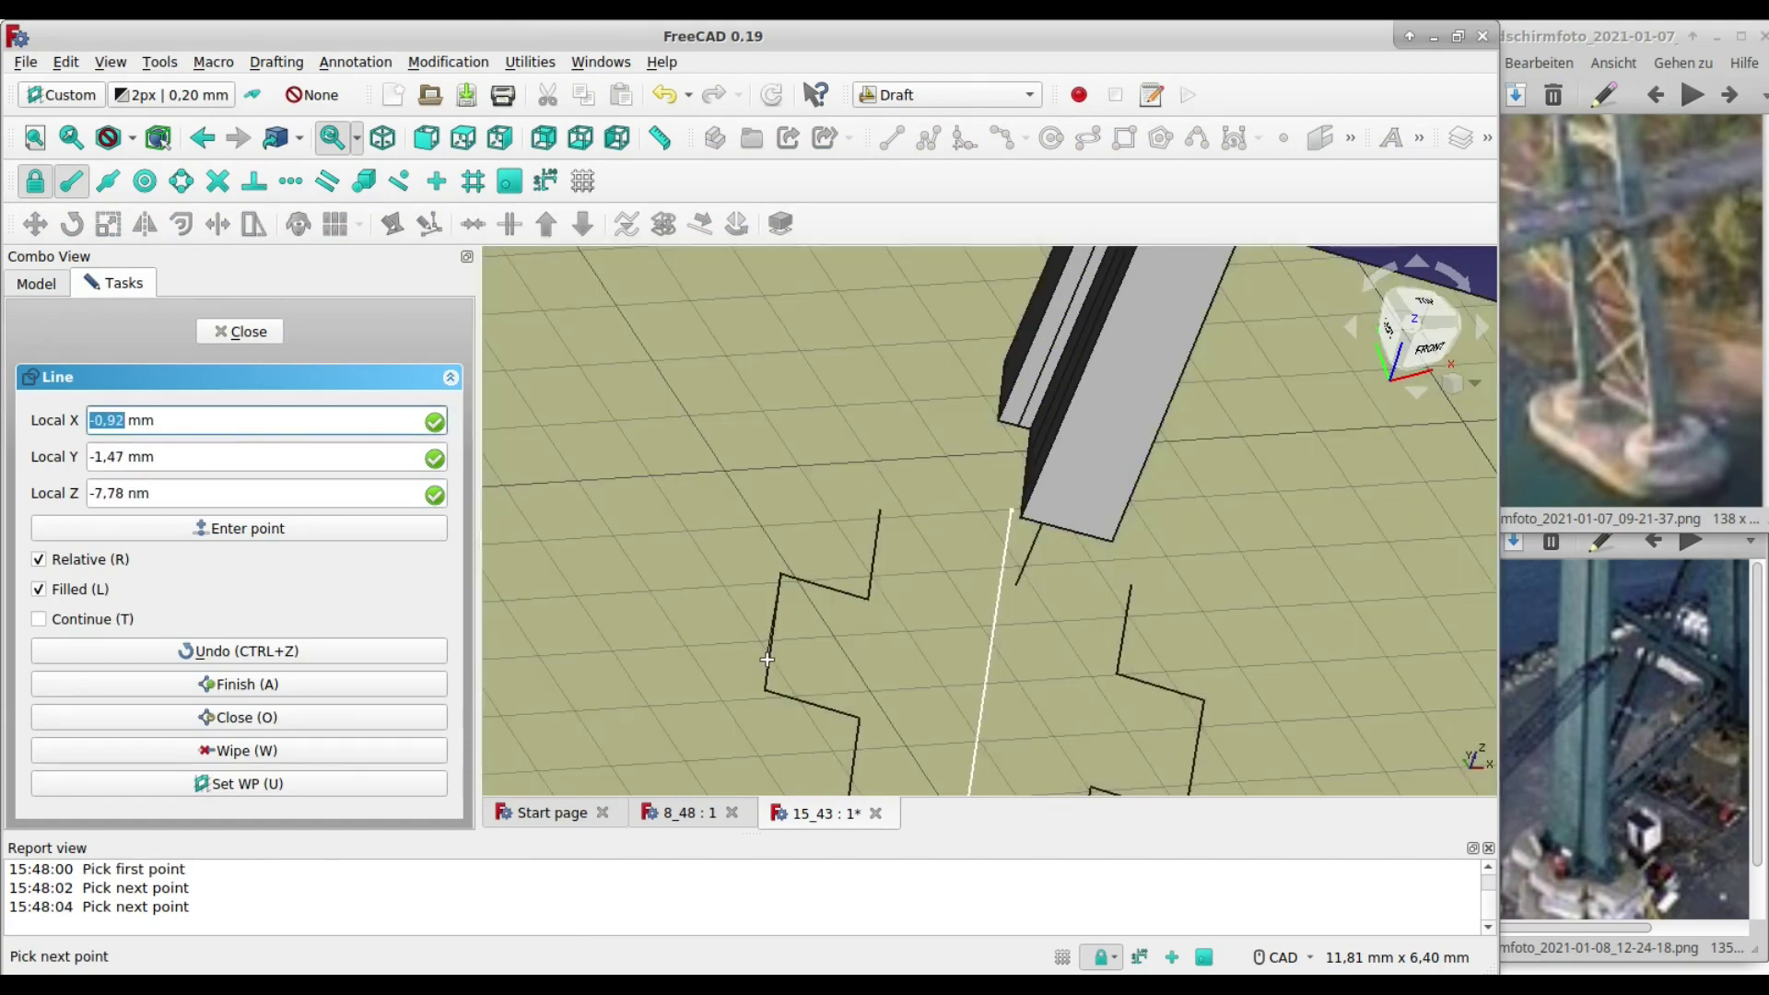
left_click(790, 690)
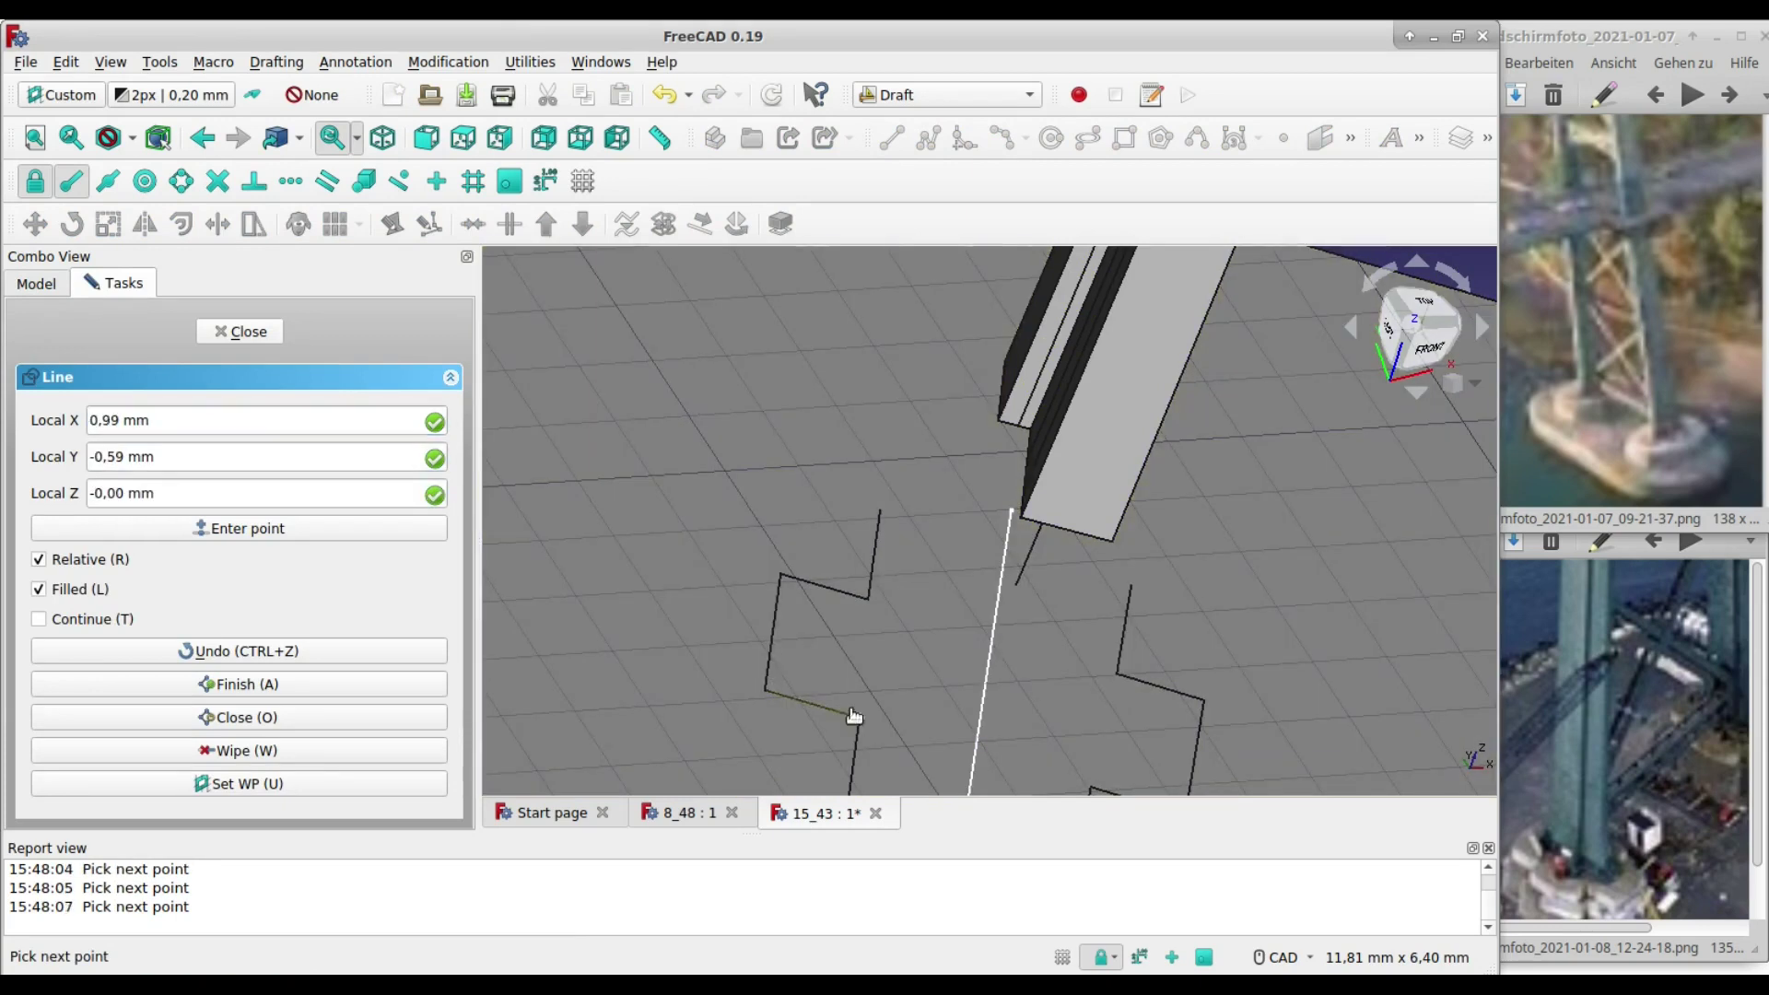
left_click(856, 717)
left_click(263, 333)
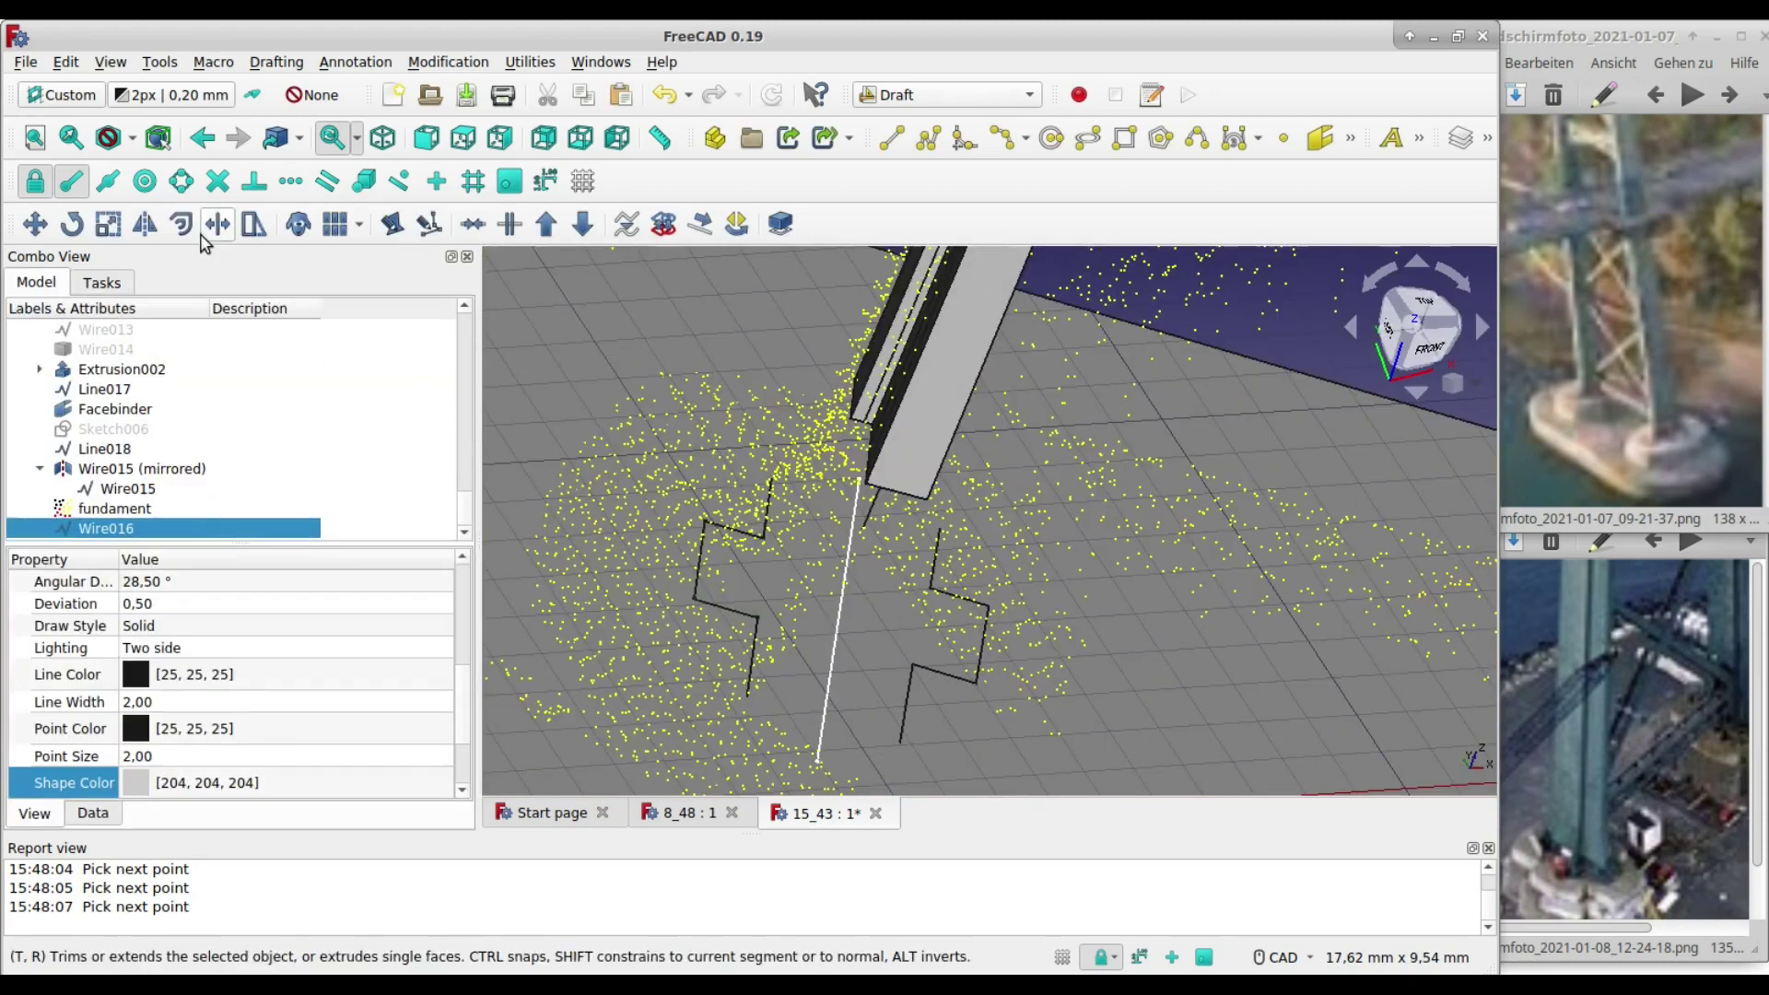
- Cancel an attempted offset and mirror the zigzag outline across the centre line
left_click(182, 223)
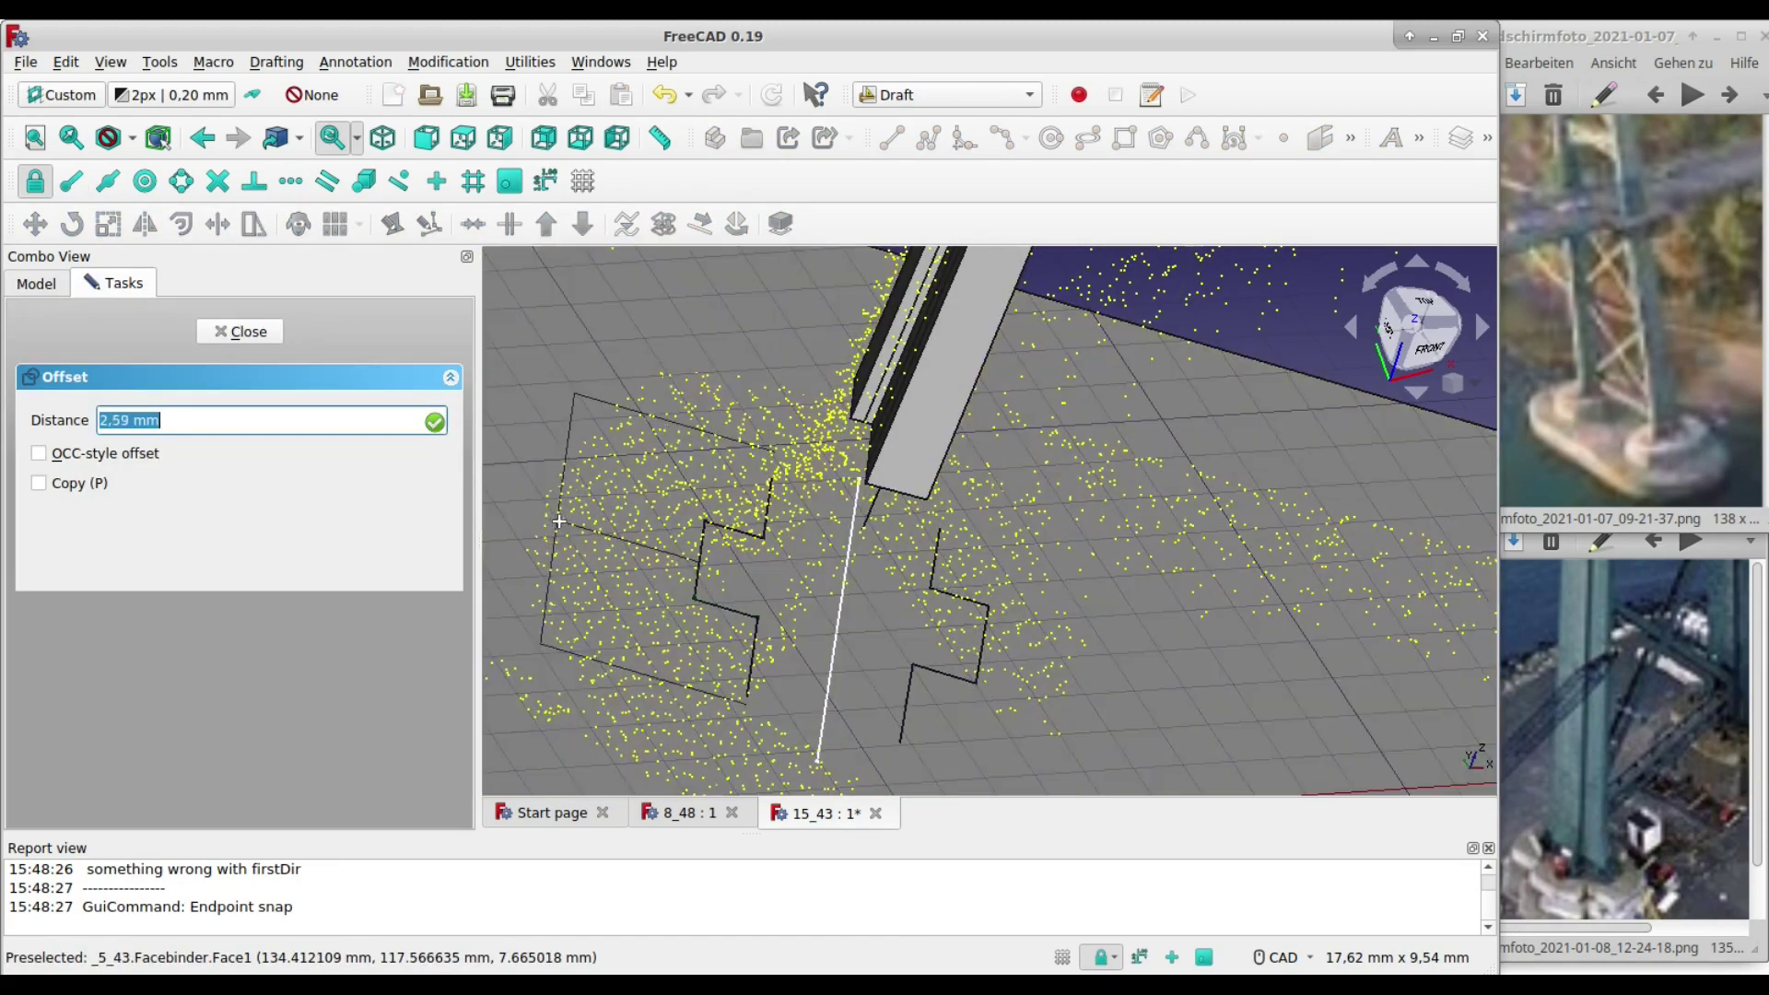
left_click(566, 535)
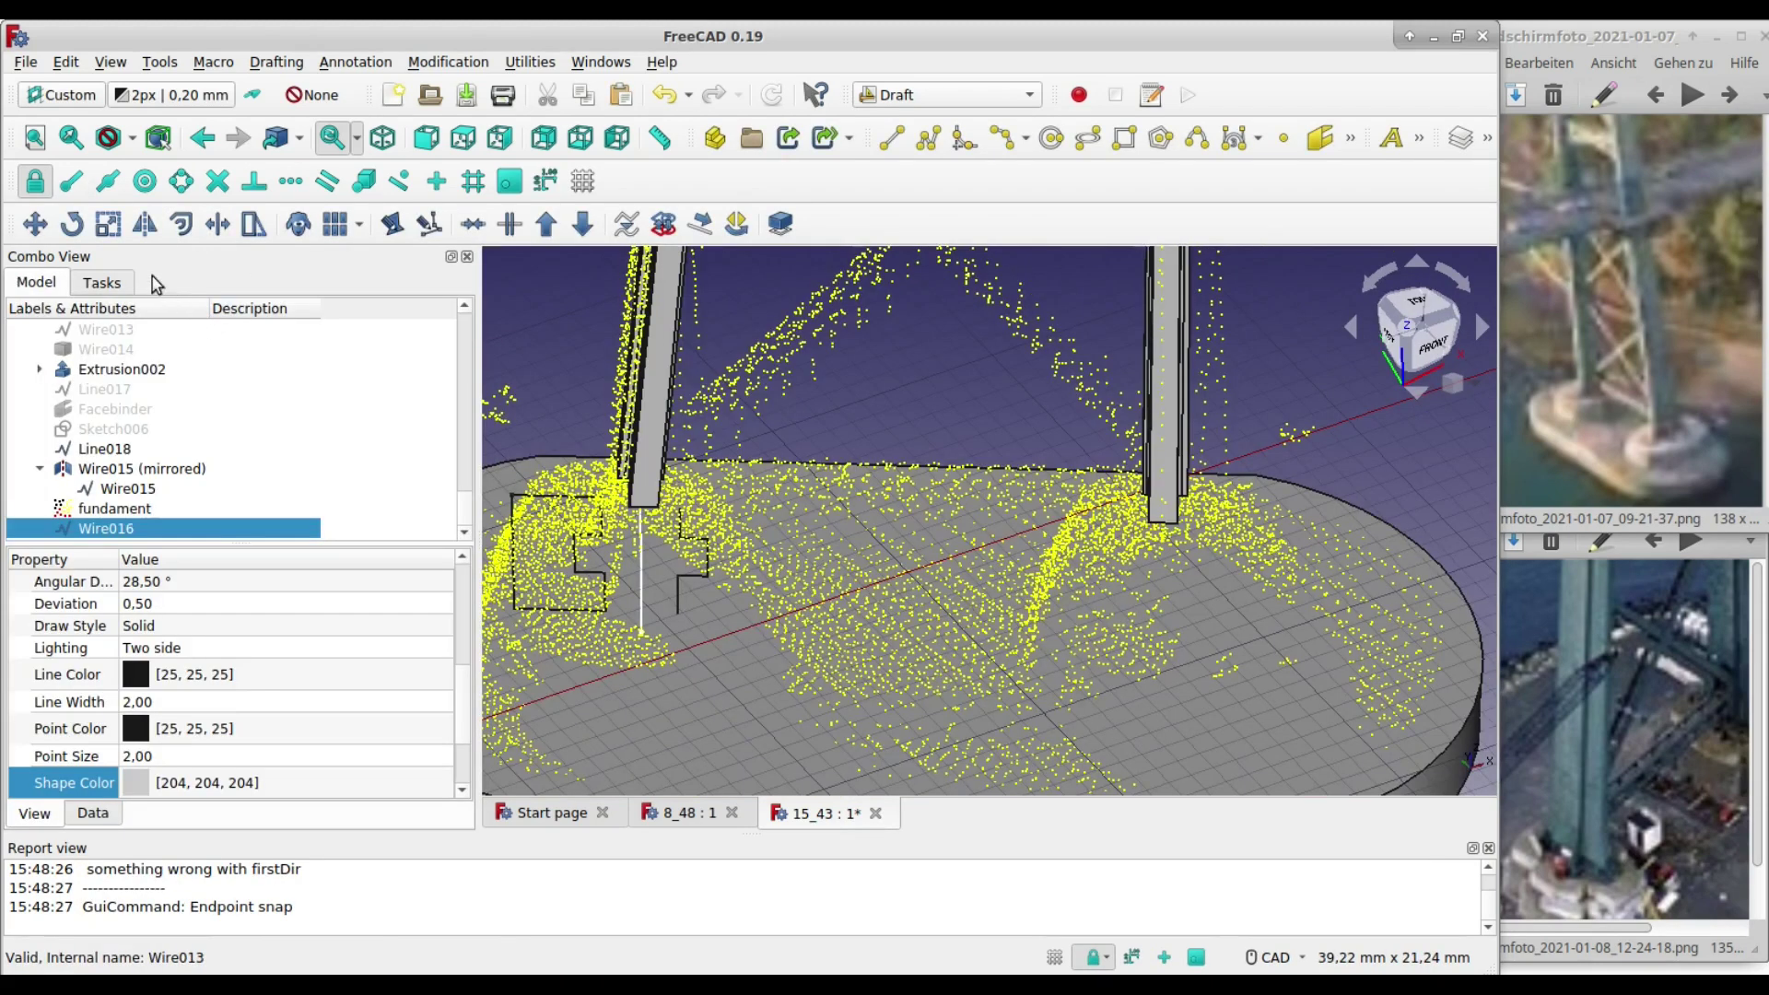
left_click(144, 225)
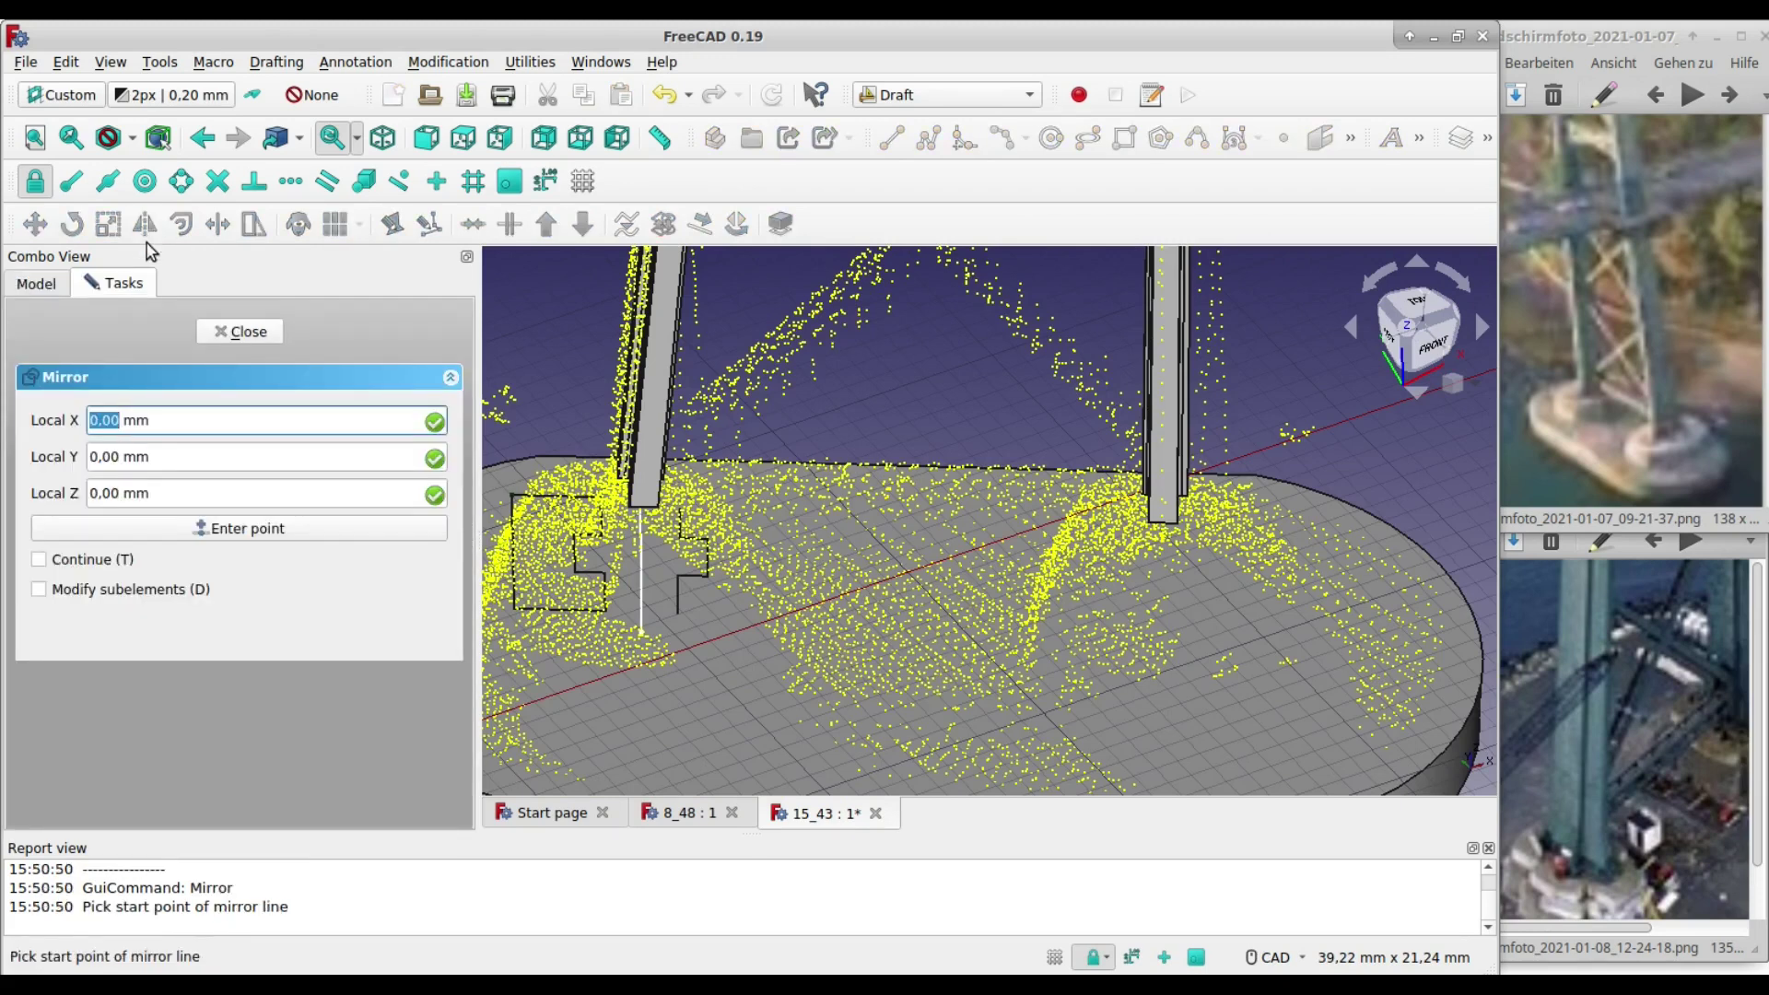
left_click(643, 610)
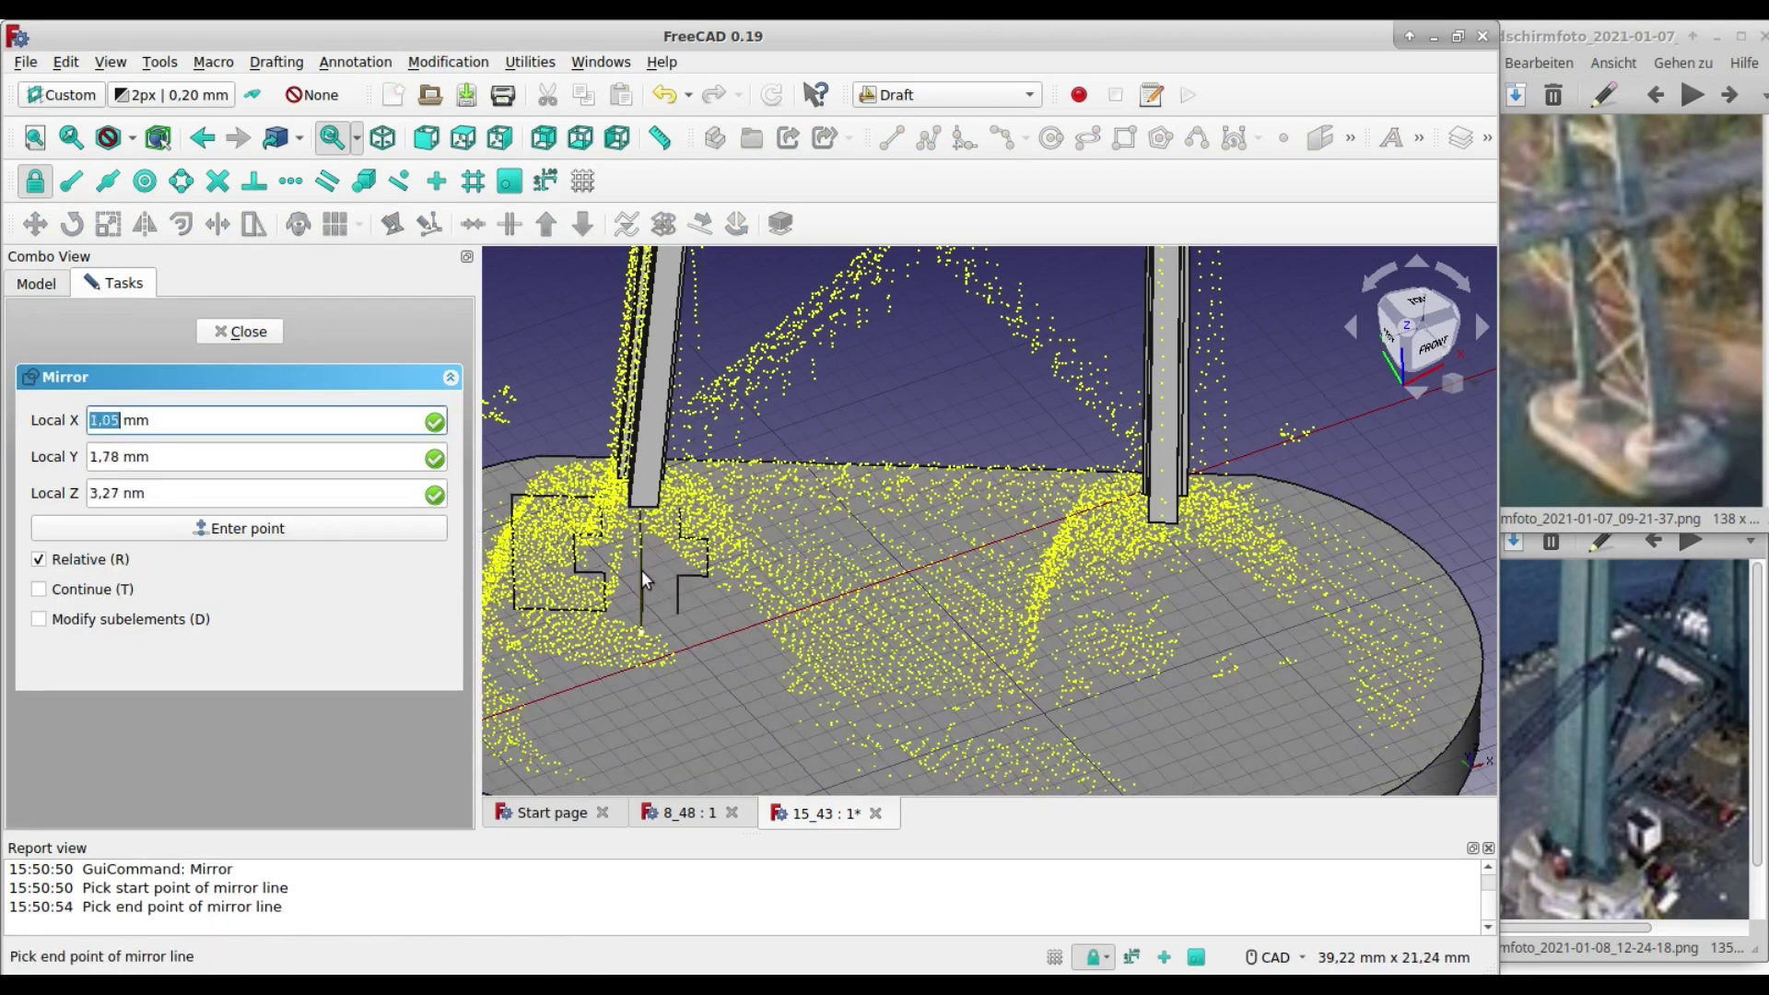
left_click(642, 523)
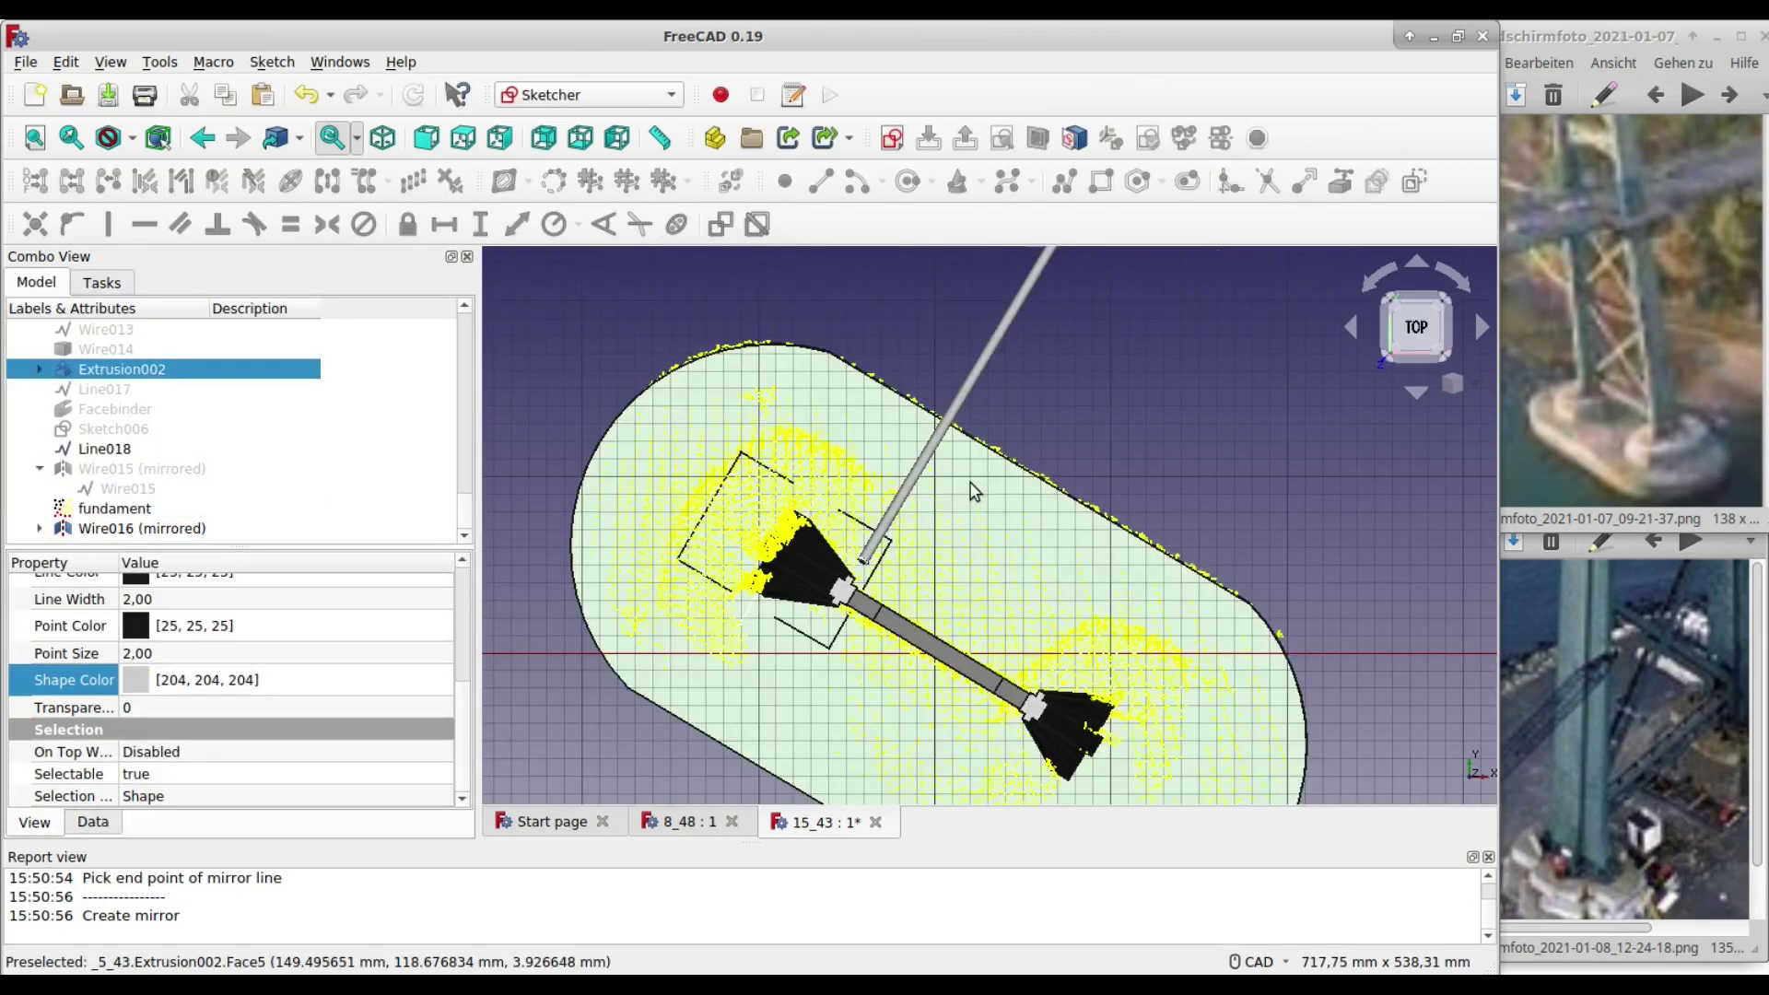
- Create Sketch007 on the foundation's flat top face and trace a four-vertex polyline beside the pylon base
left_click(895, 147)
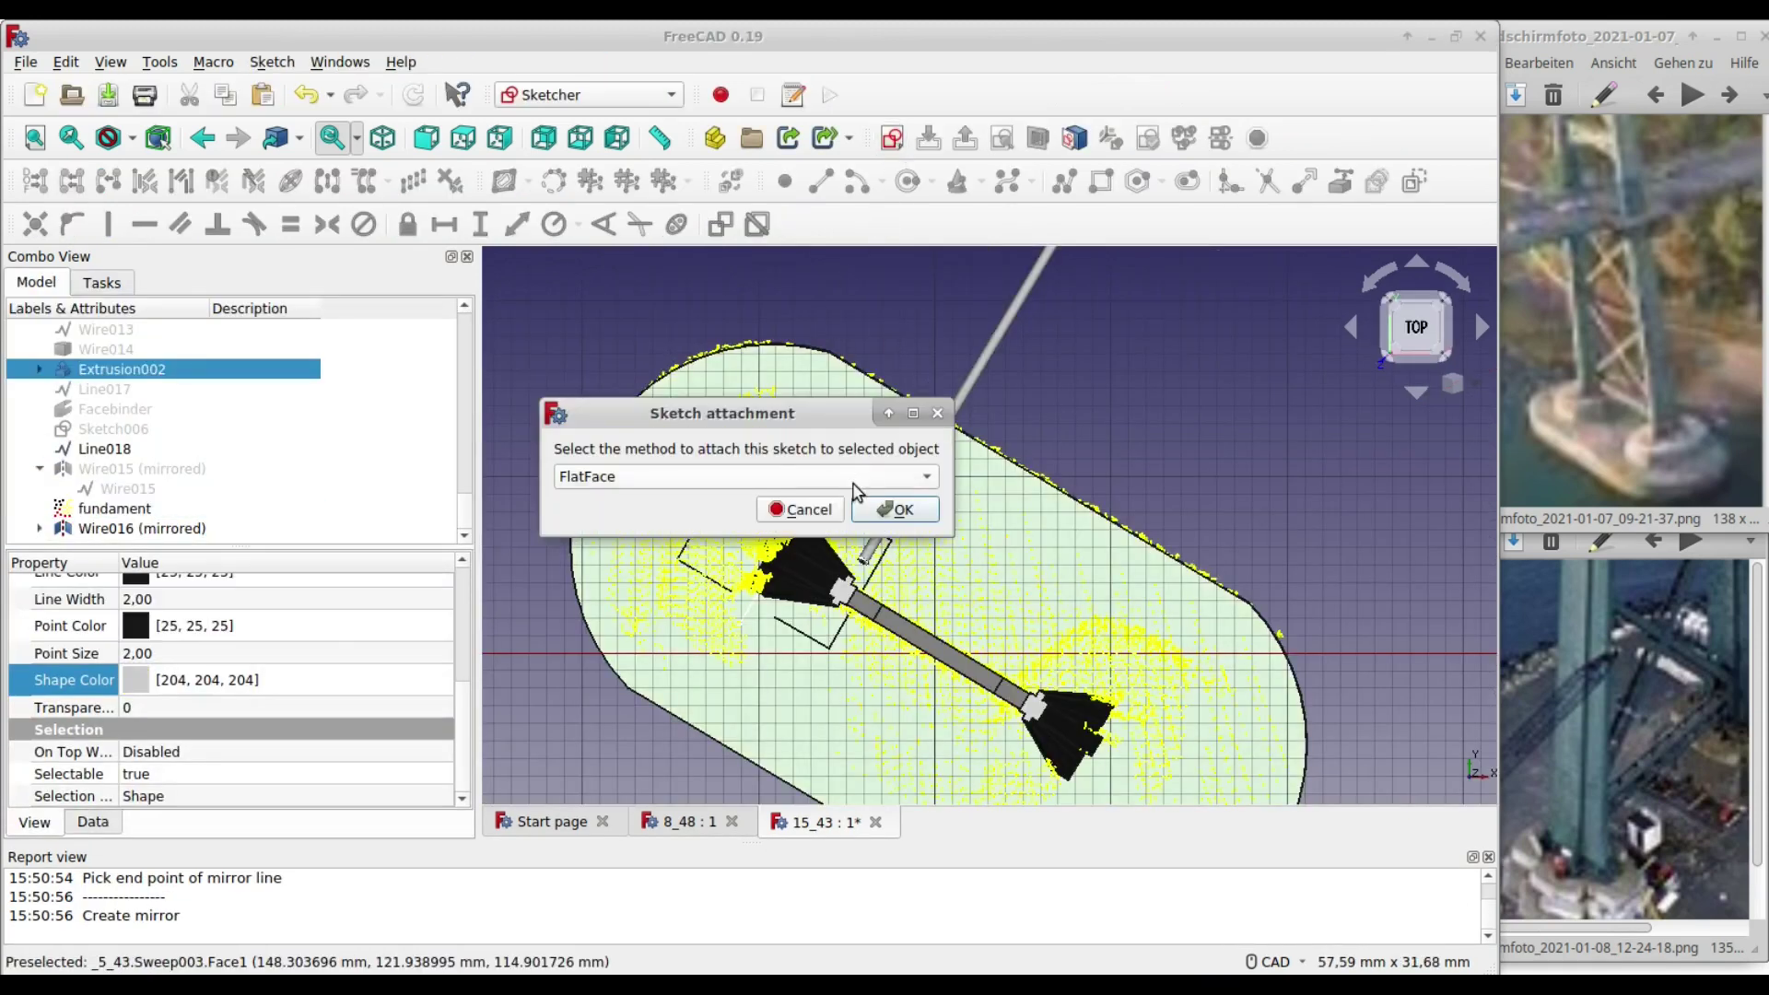
left_click(892, 510)
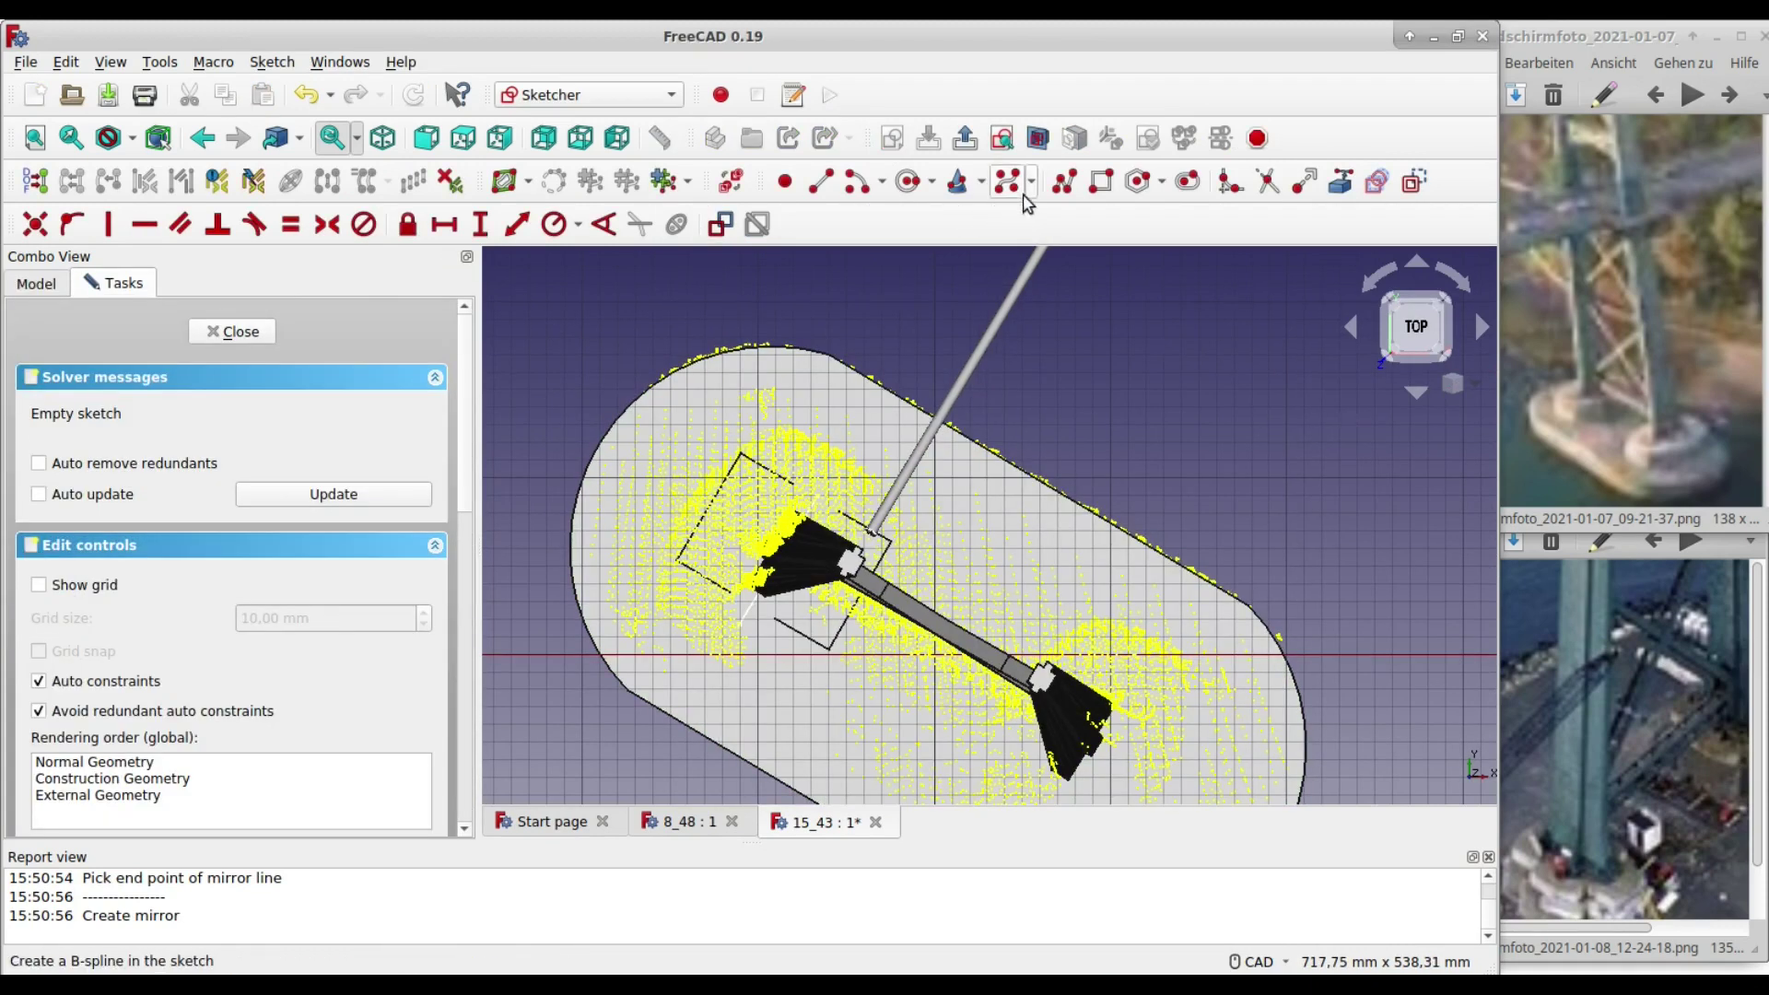
left_click(1064, 182)
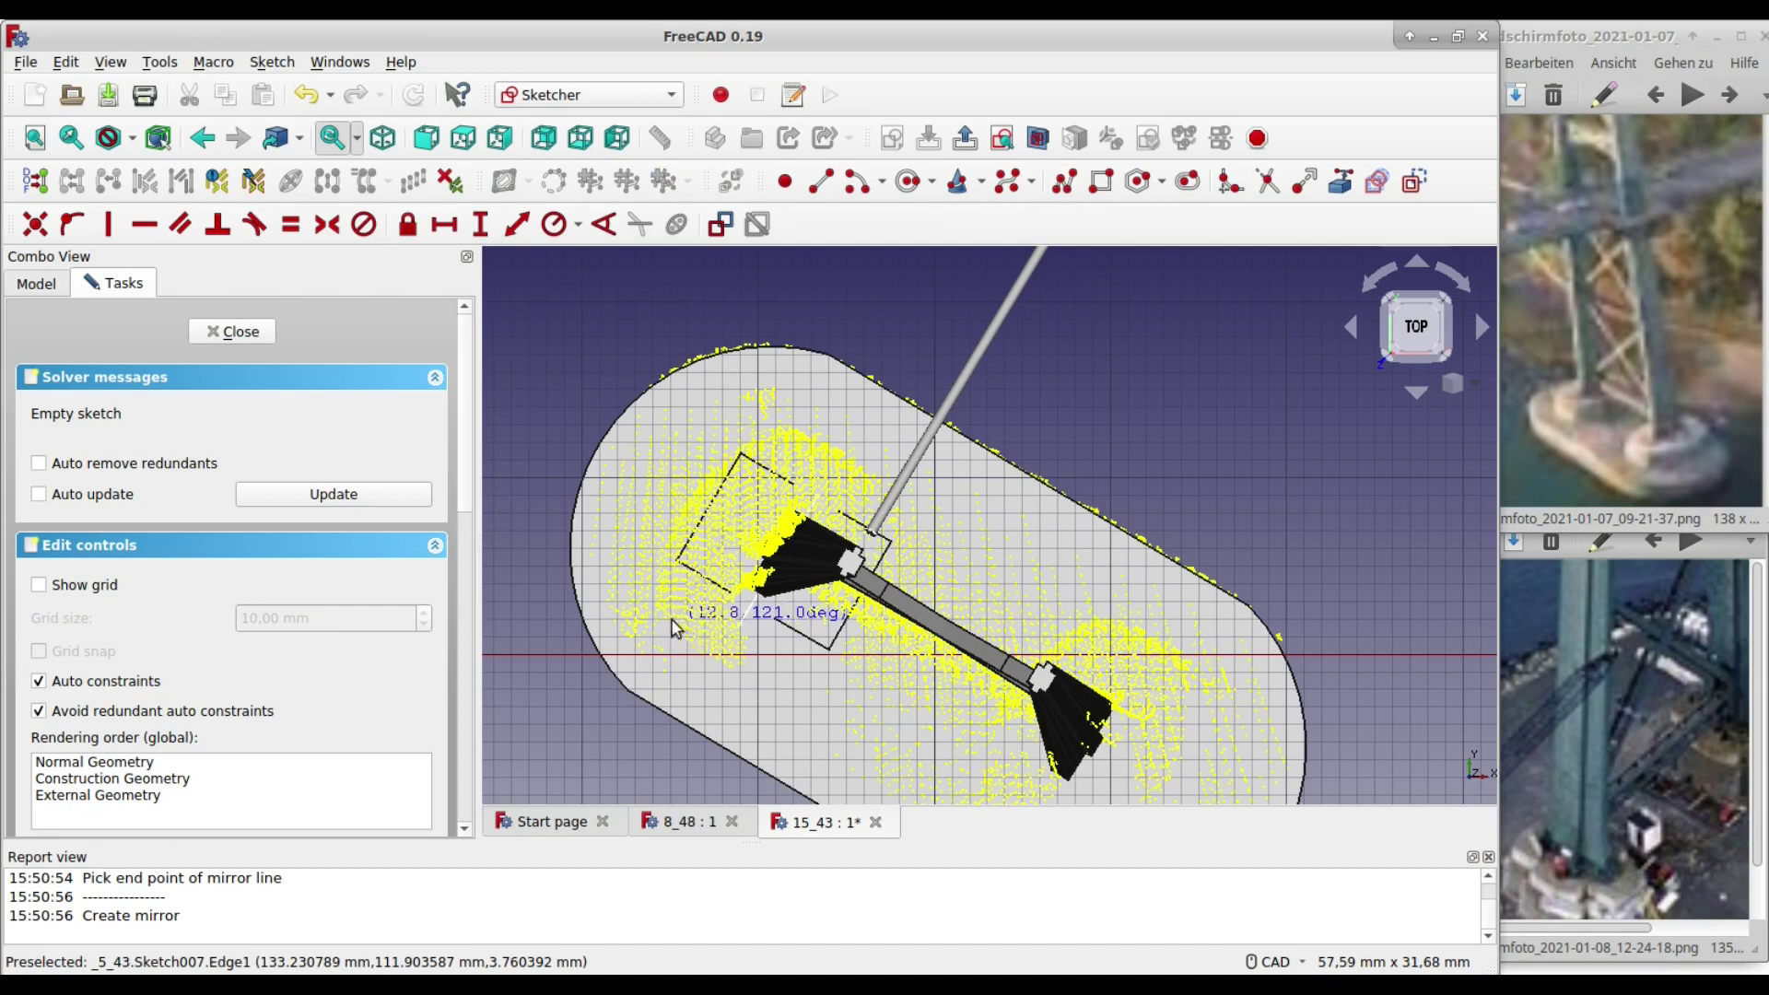
left_click(674, 628)
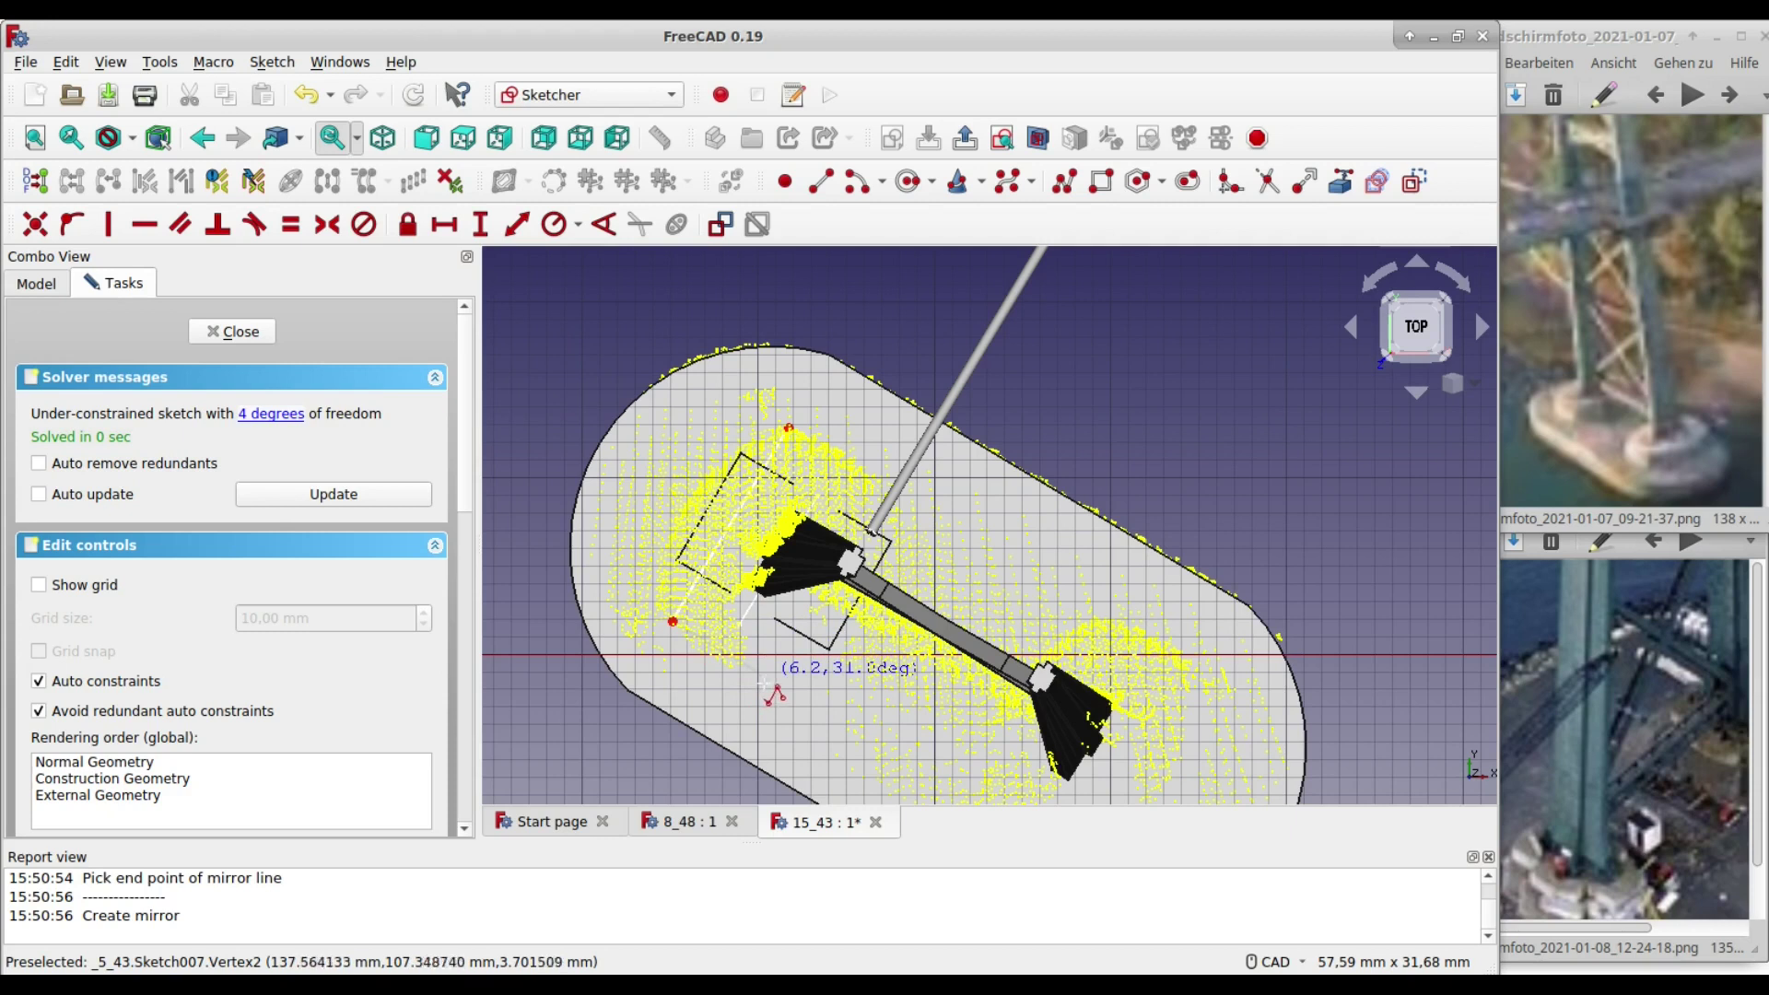
left_click(770, 682)
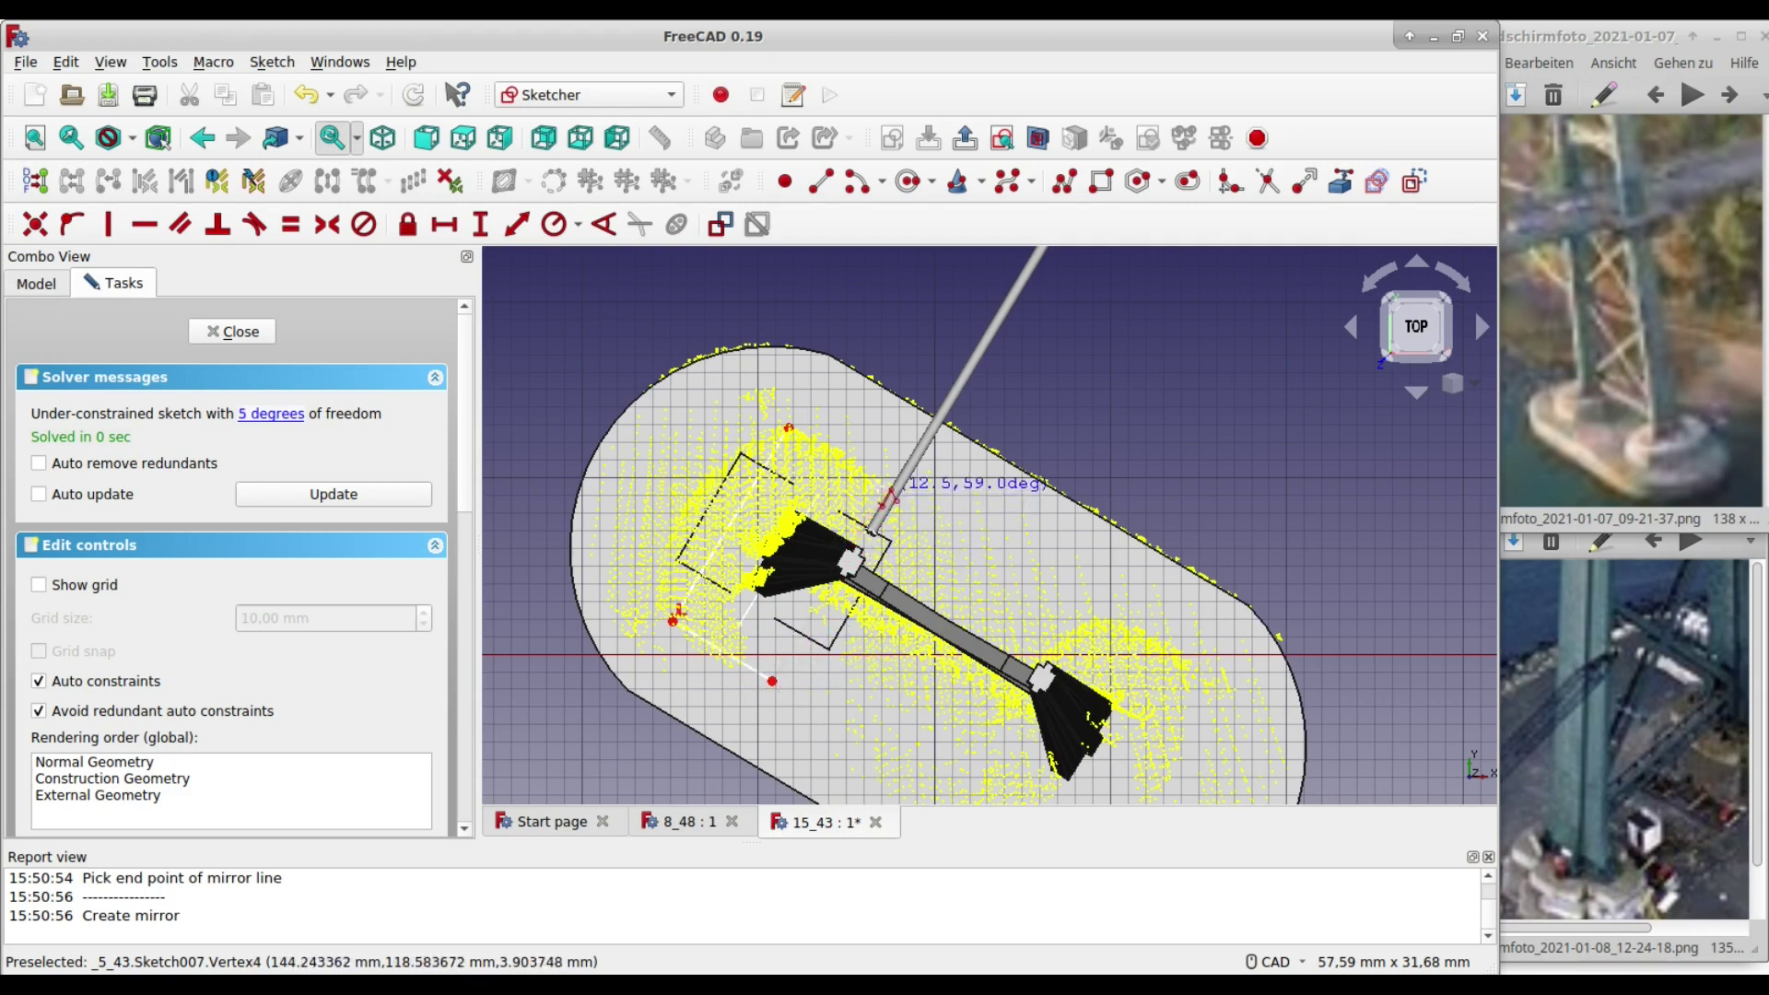
left_click(886, 488)
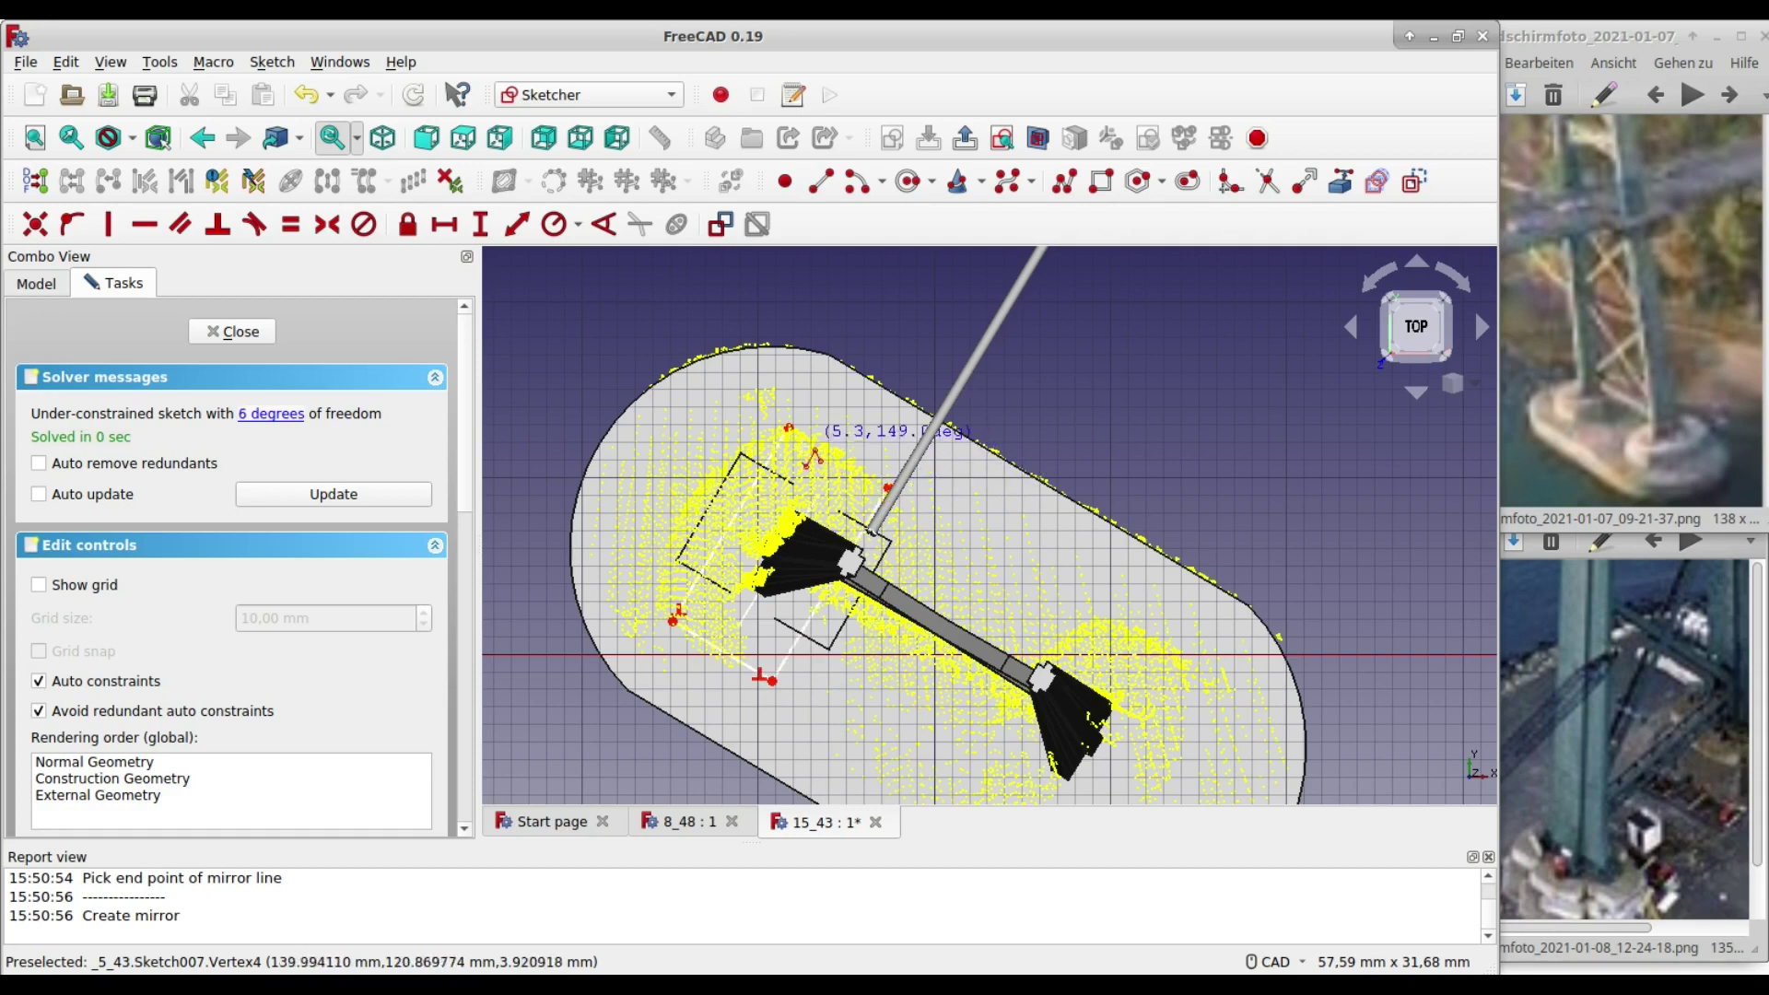
left_click(795, 438)
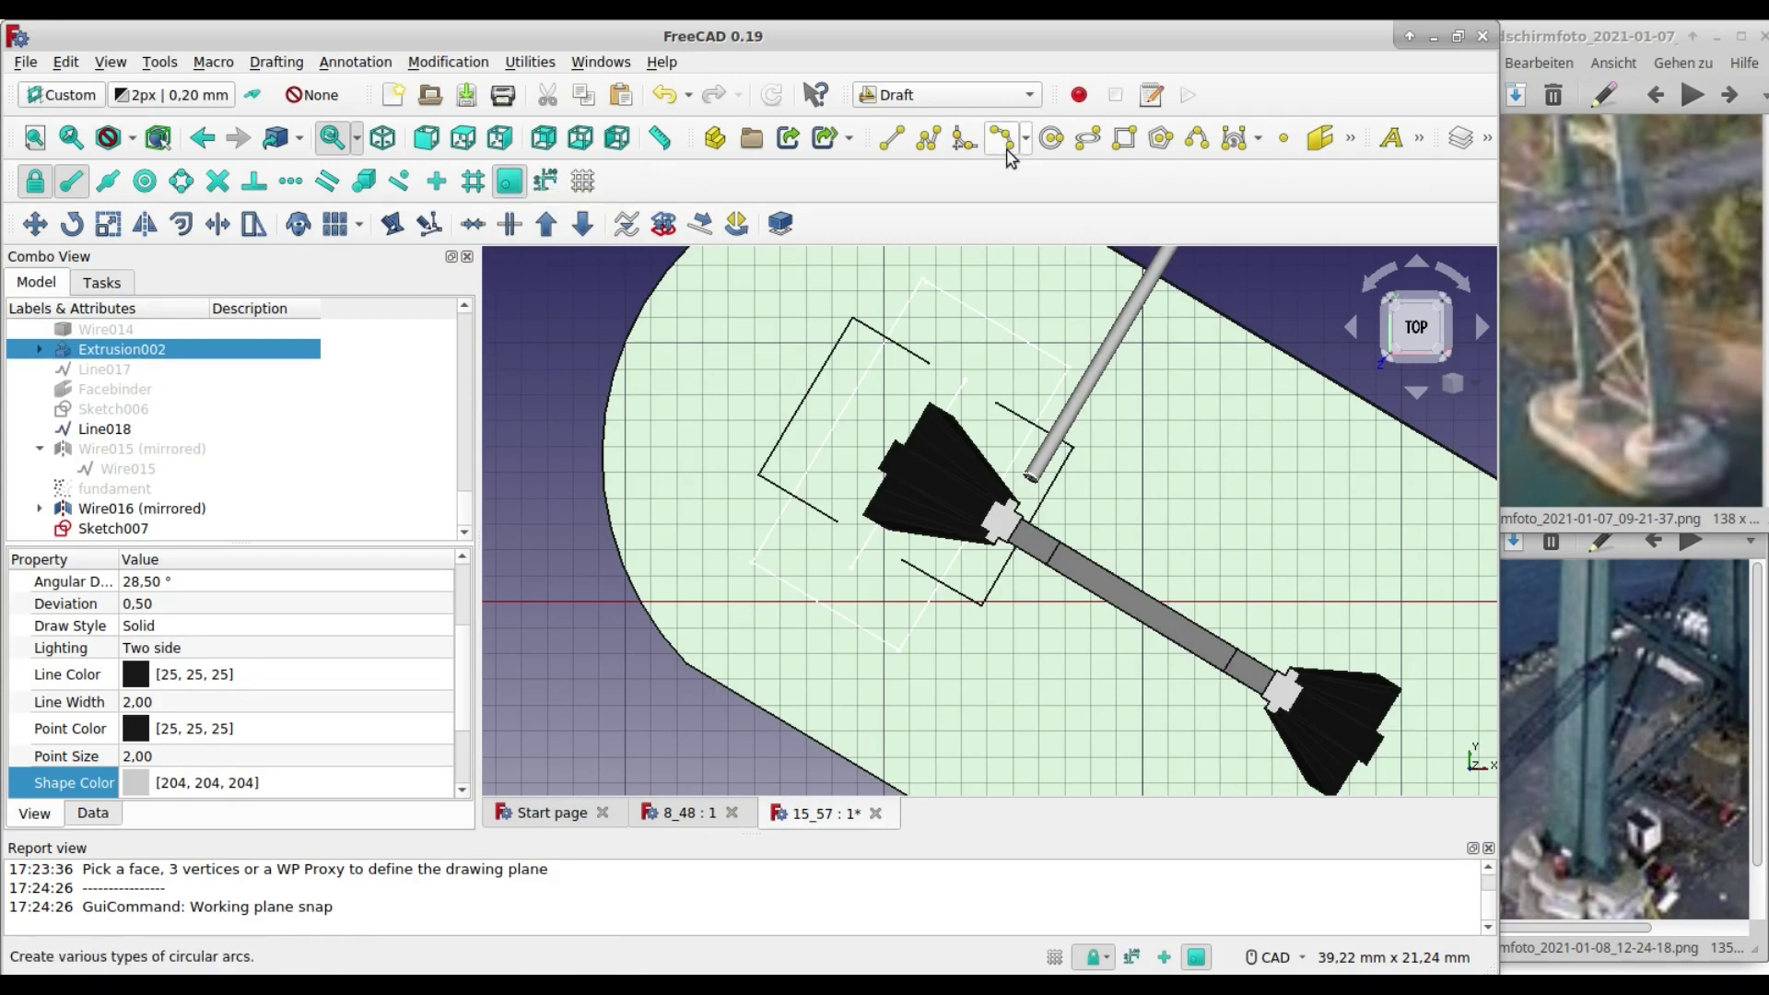
- Start a Draft wire at the rectangle corner with intersection snap, tracing the top edge to the pylon
left_click(925, 145)
left_click(853, 318)
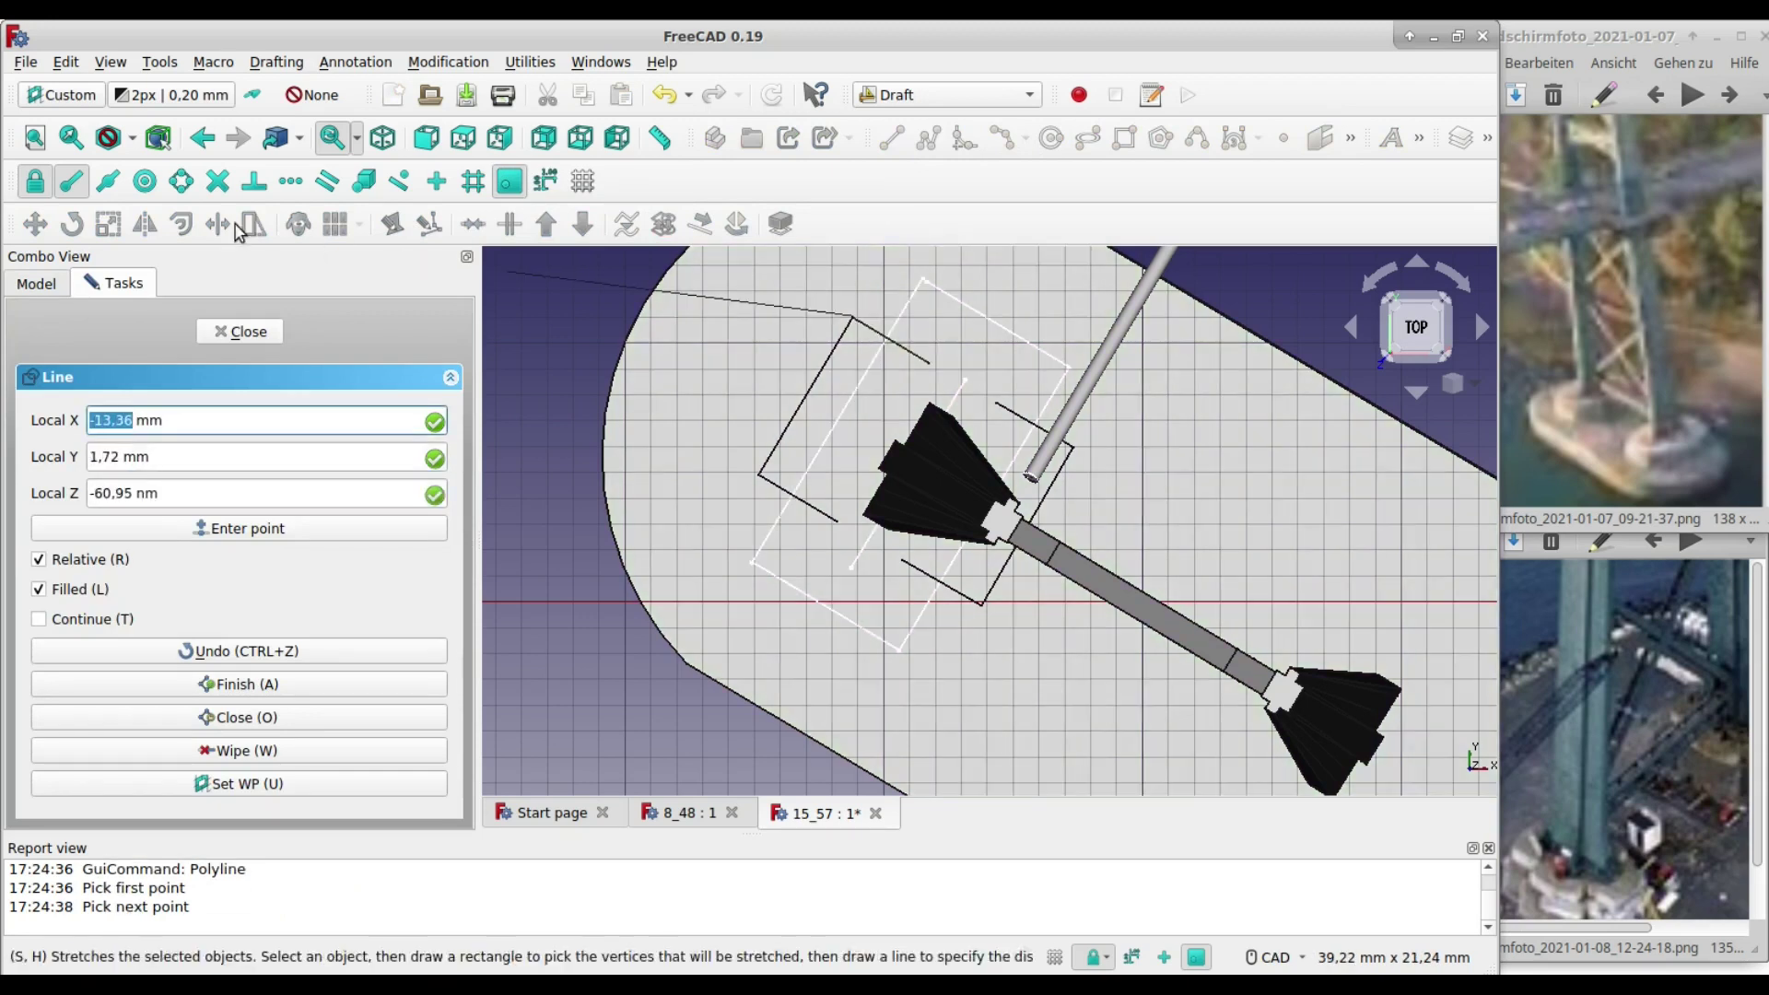
left_click(212, 182)
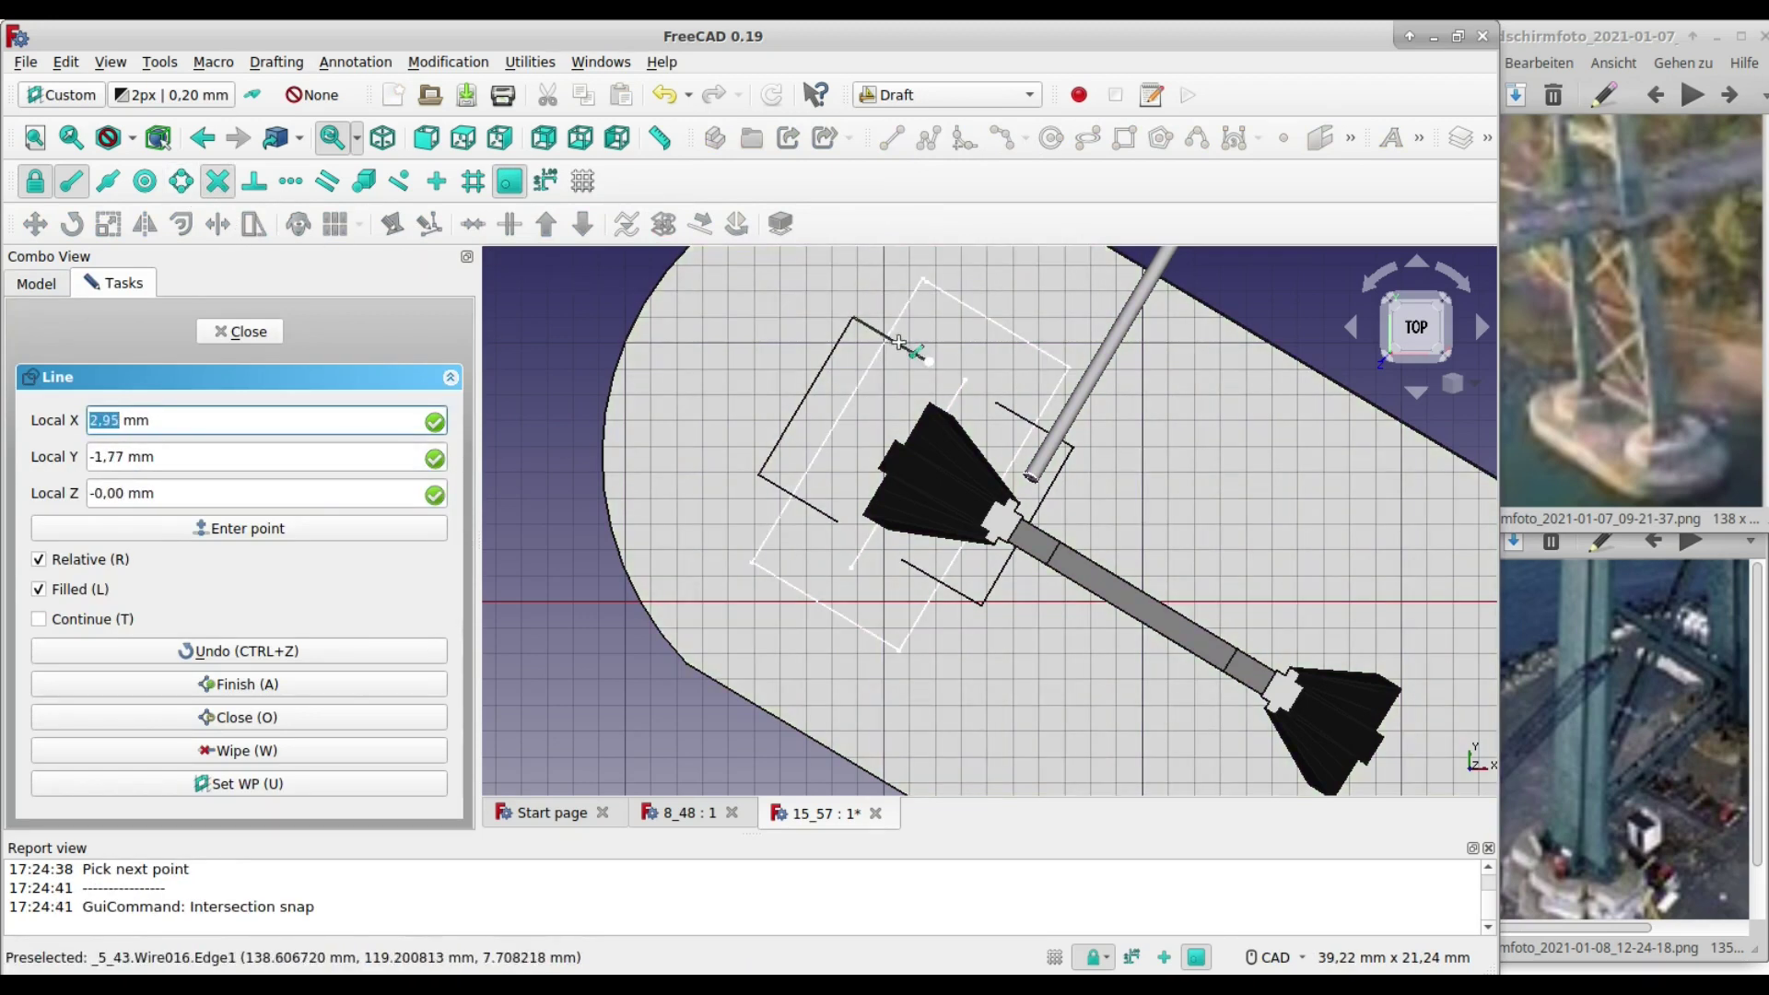
left_click(888, 336)
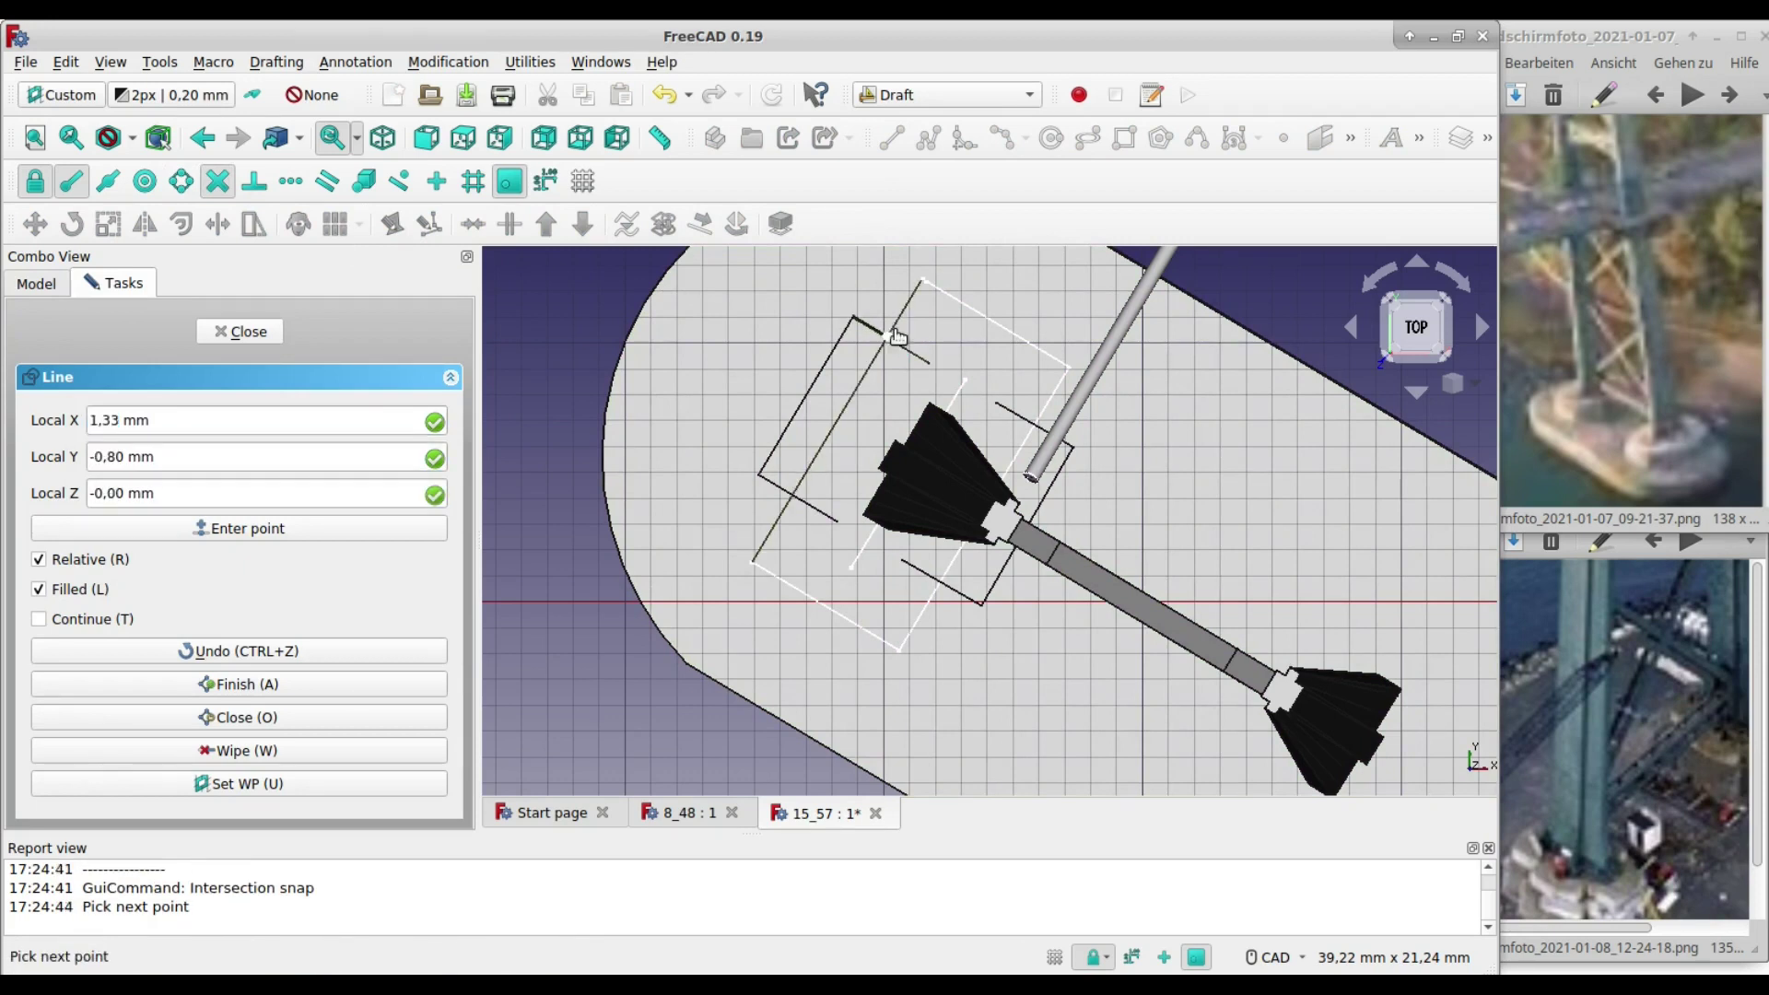
left_click(922, 280)
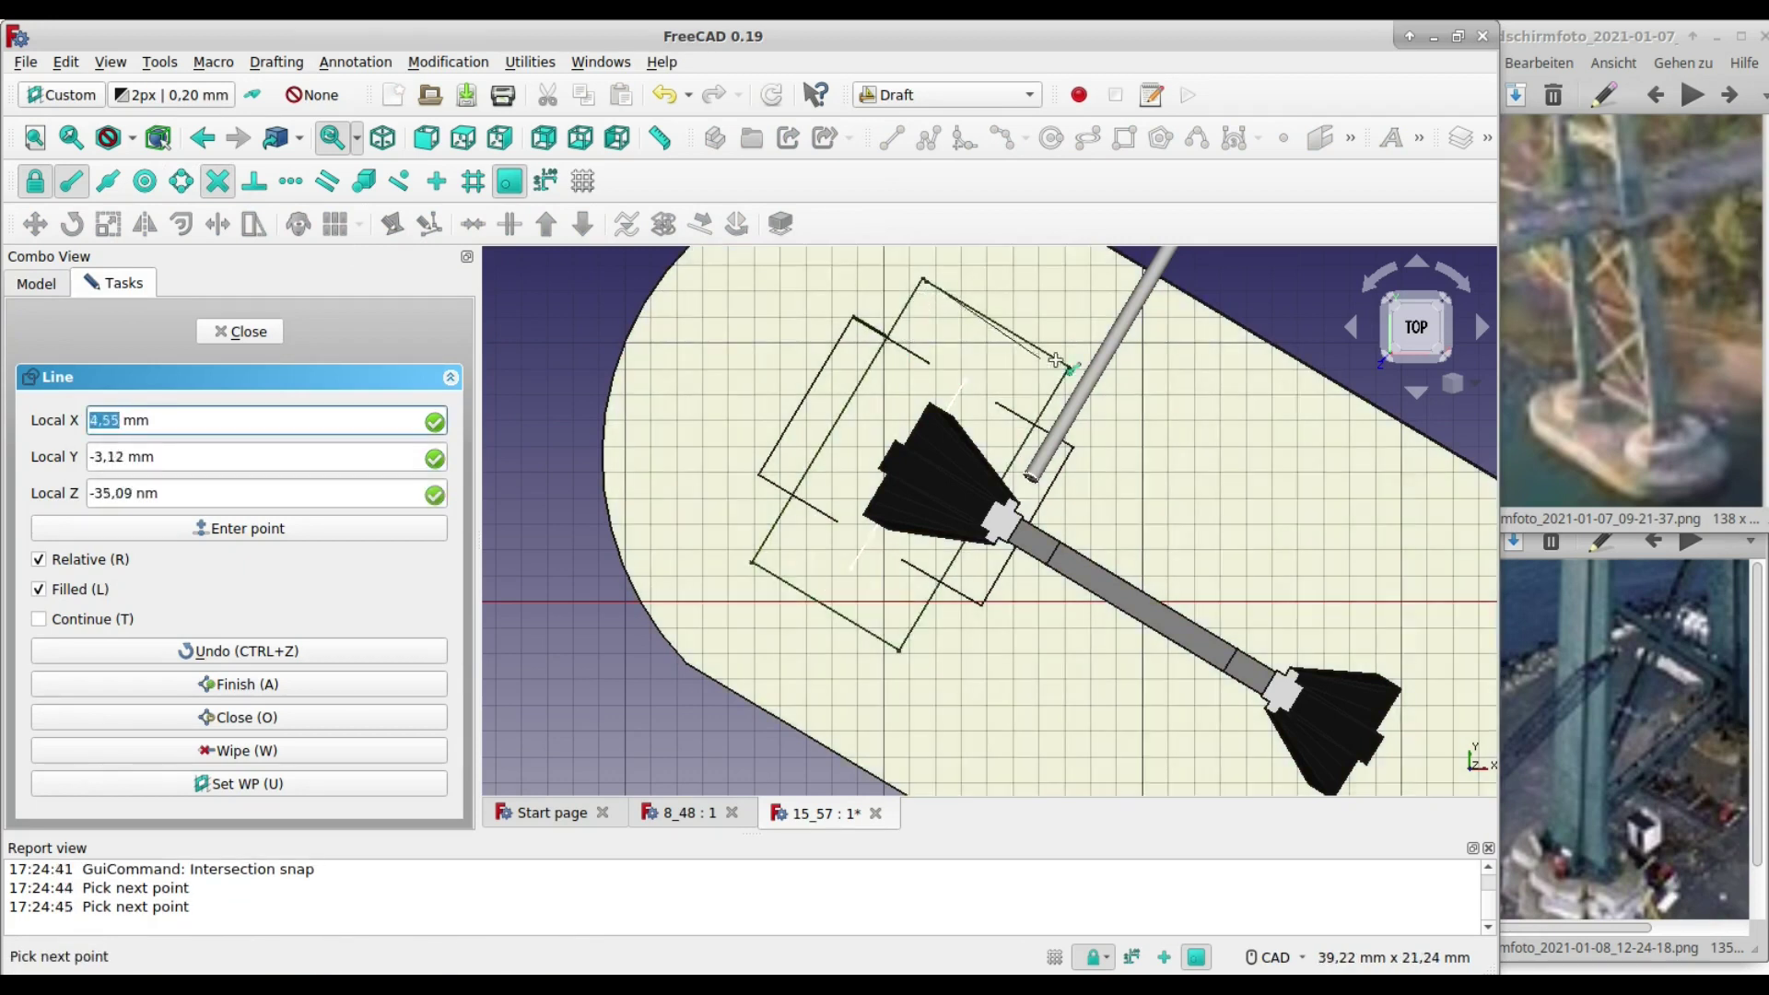
left_click(1060, 363)
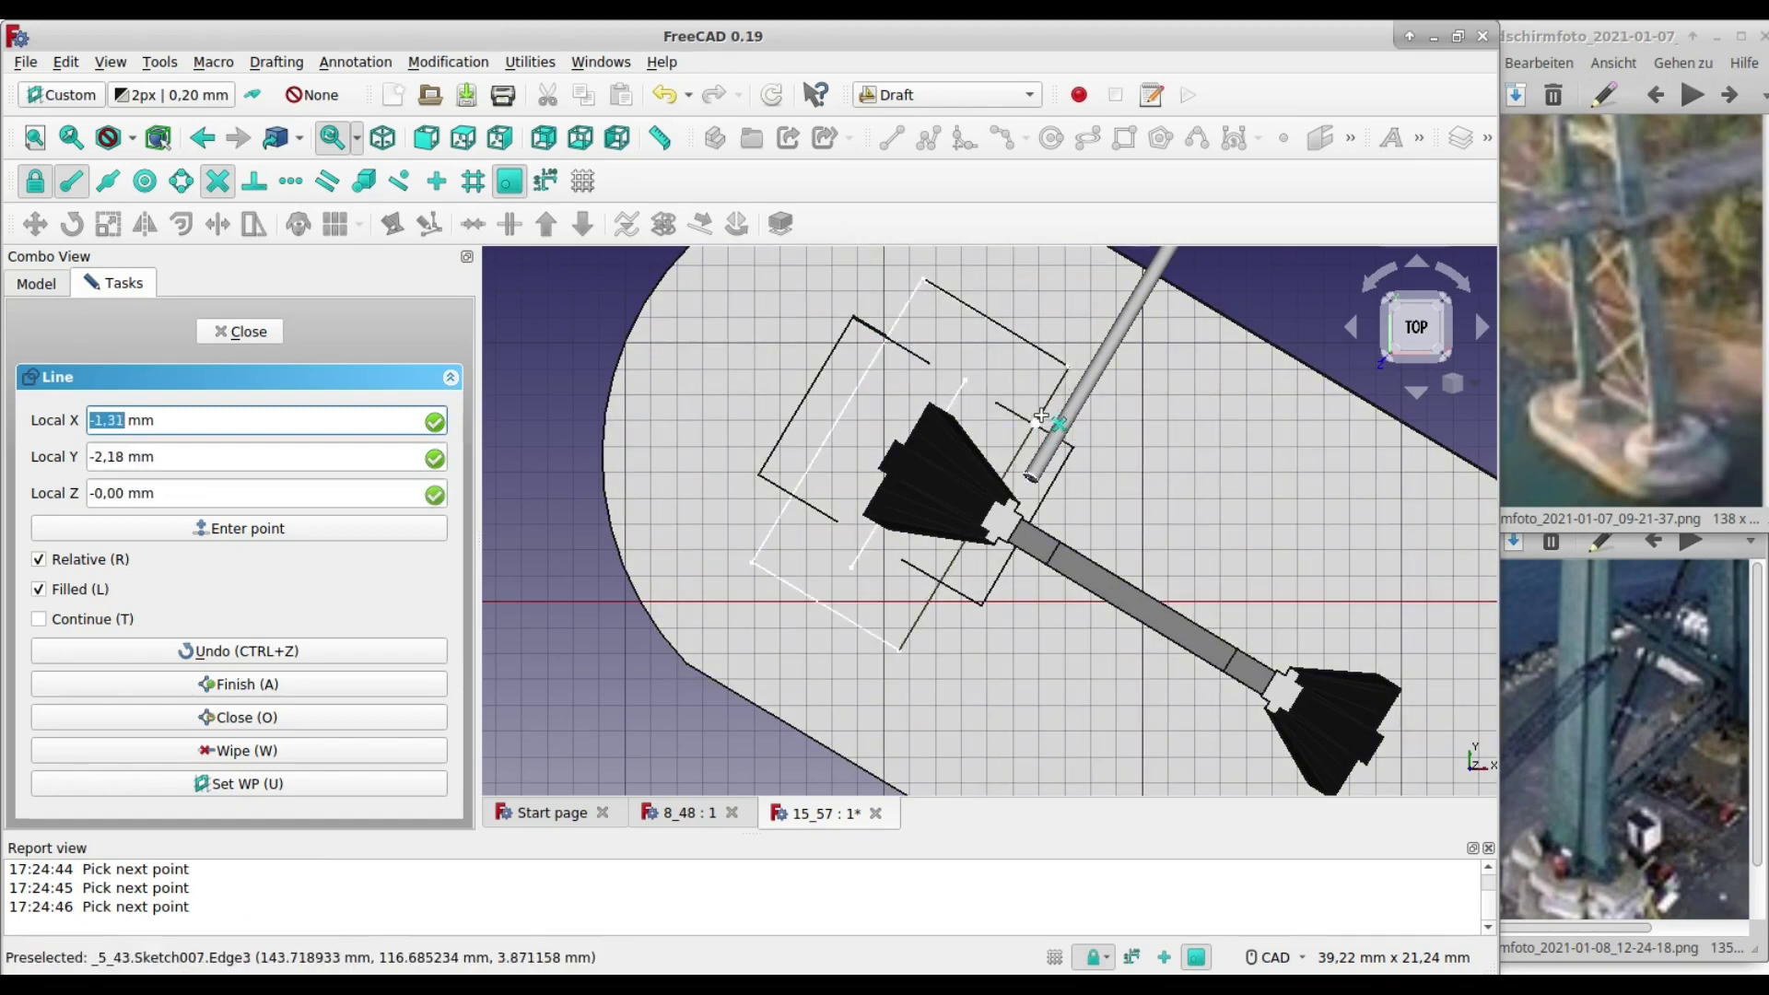
- Continue the wire around the pylon and through the lower and left rectangle corners
left_click(1048, 426)
left_click(1062, 438)
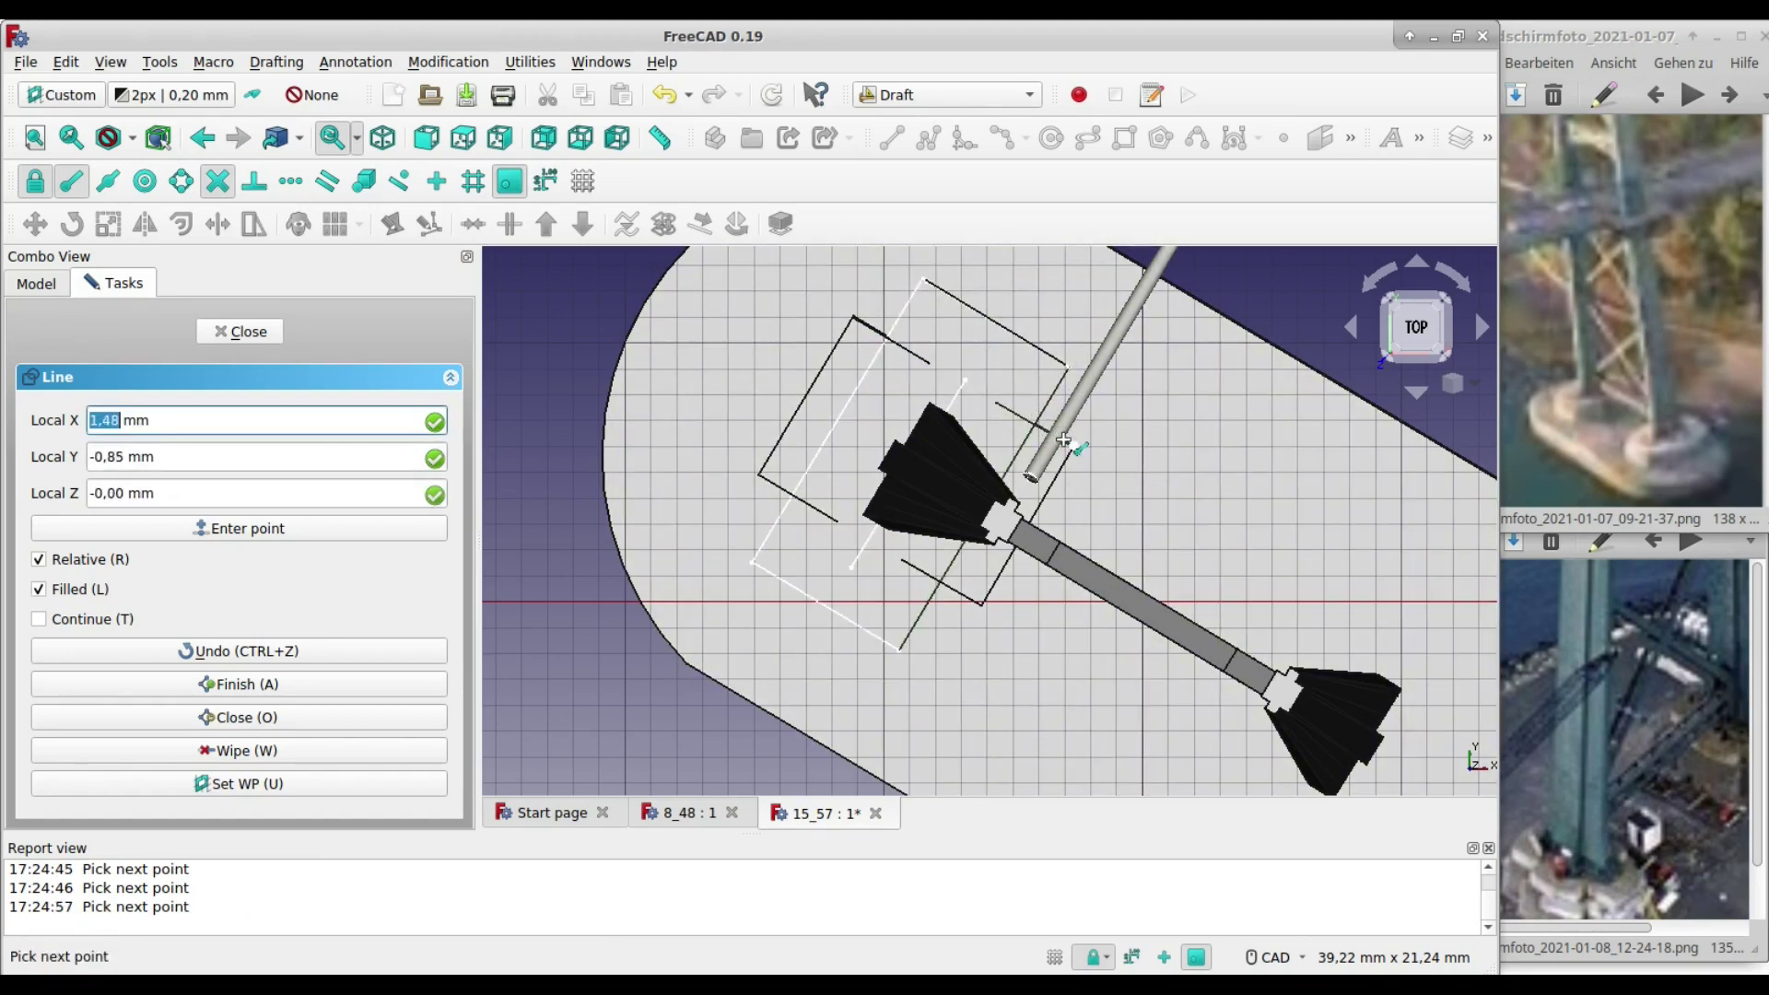
left_click(988, 590)
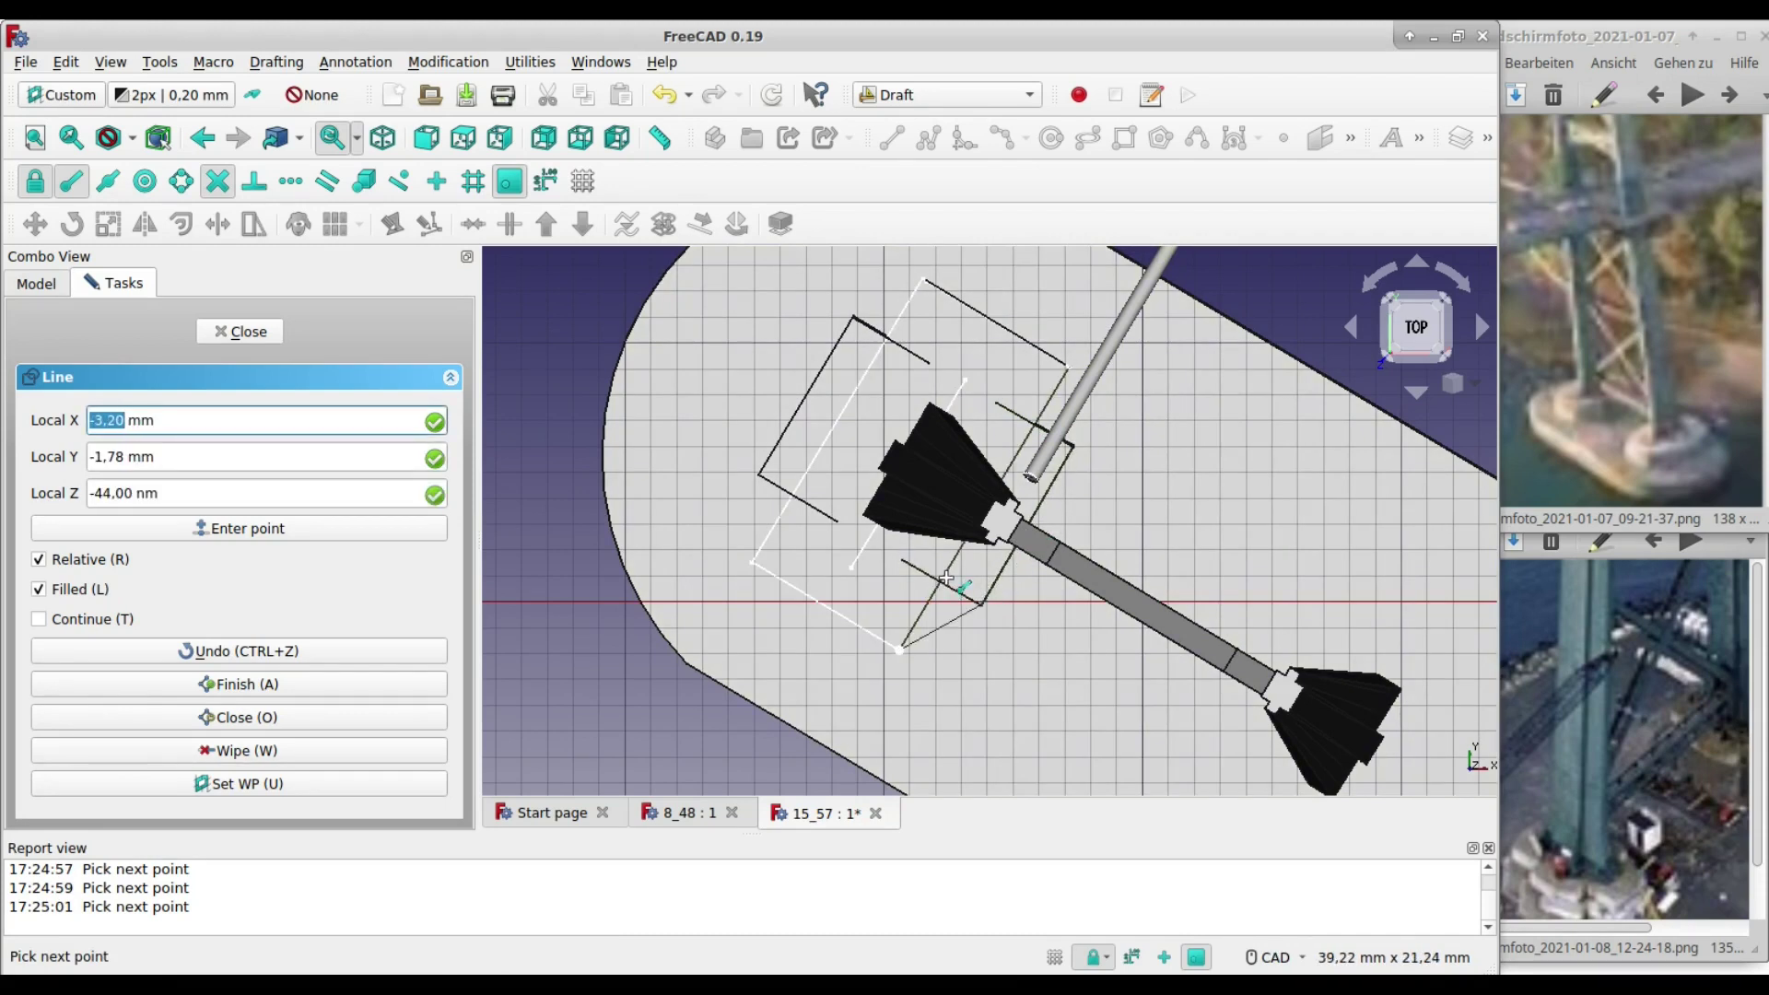
left_click(935, 589)
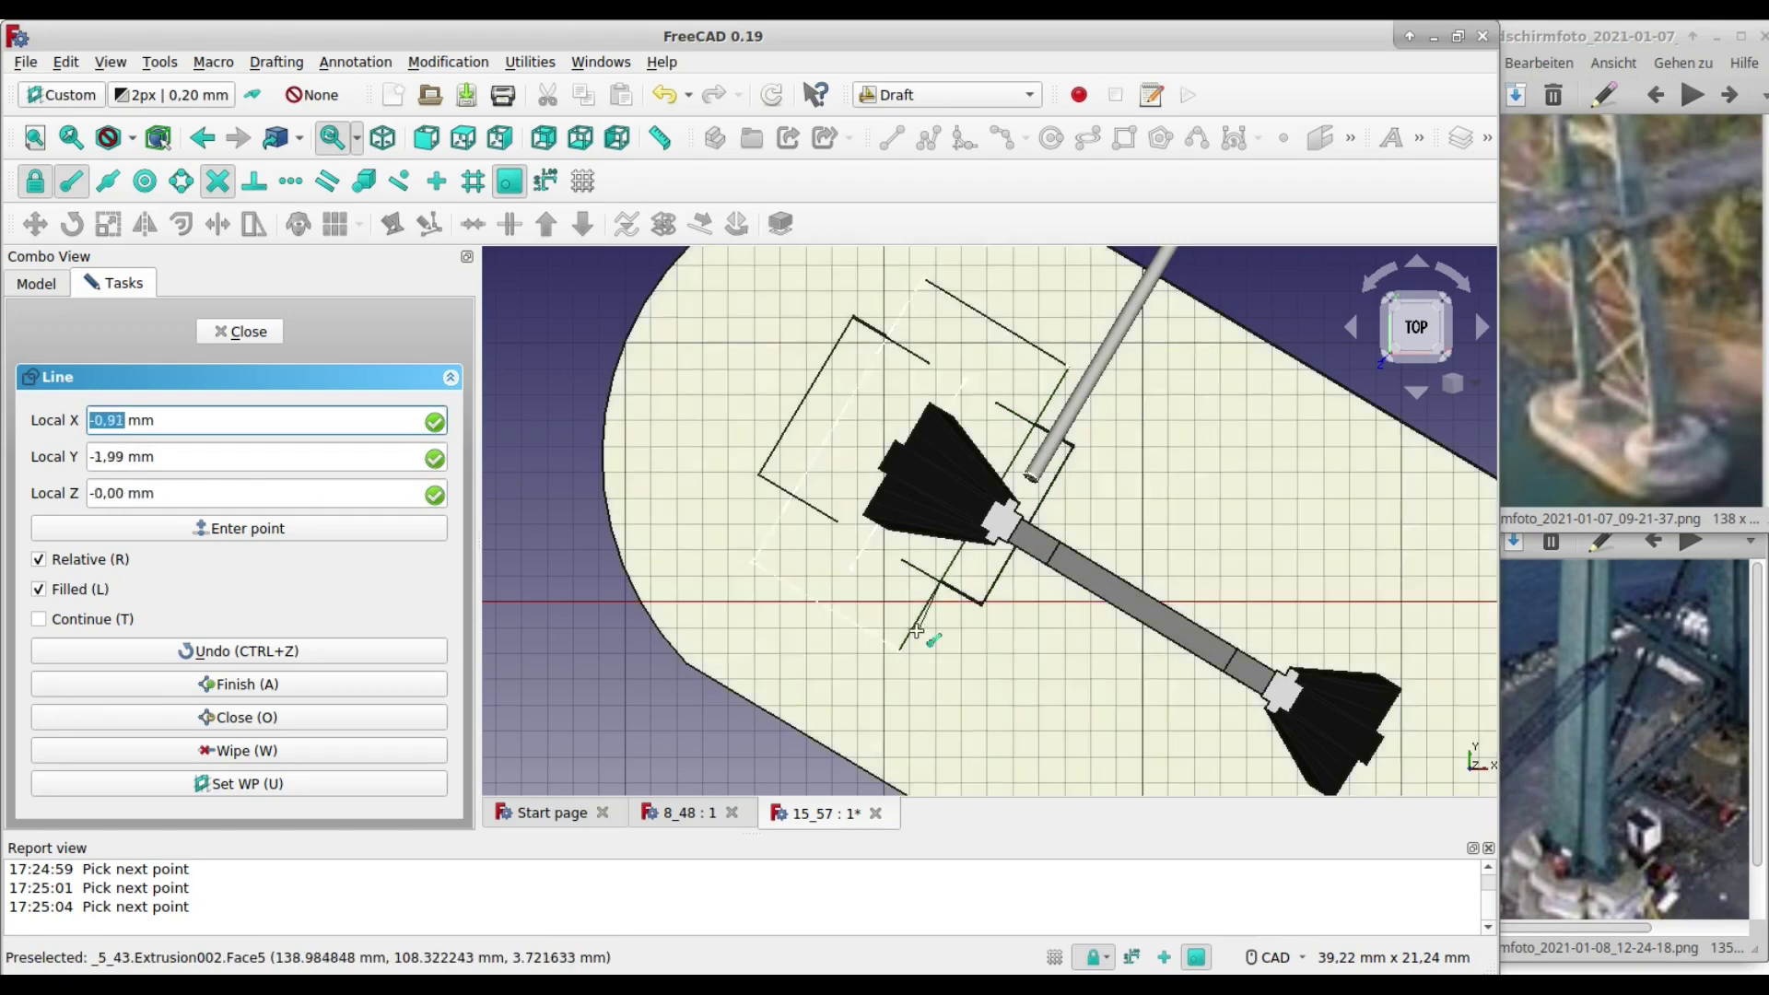
left_click(761, 567)
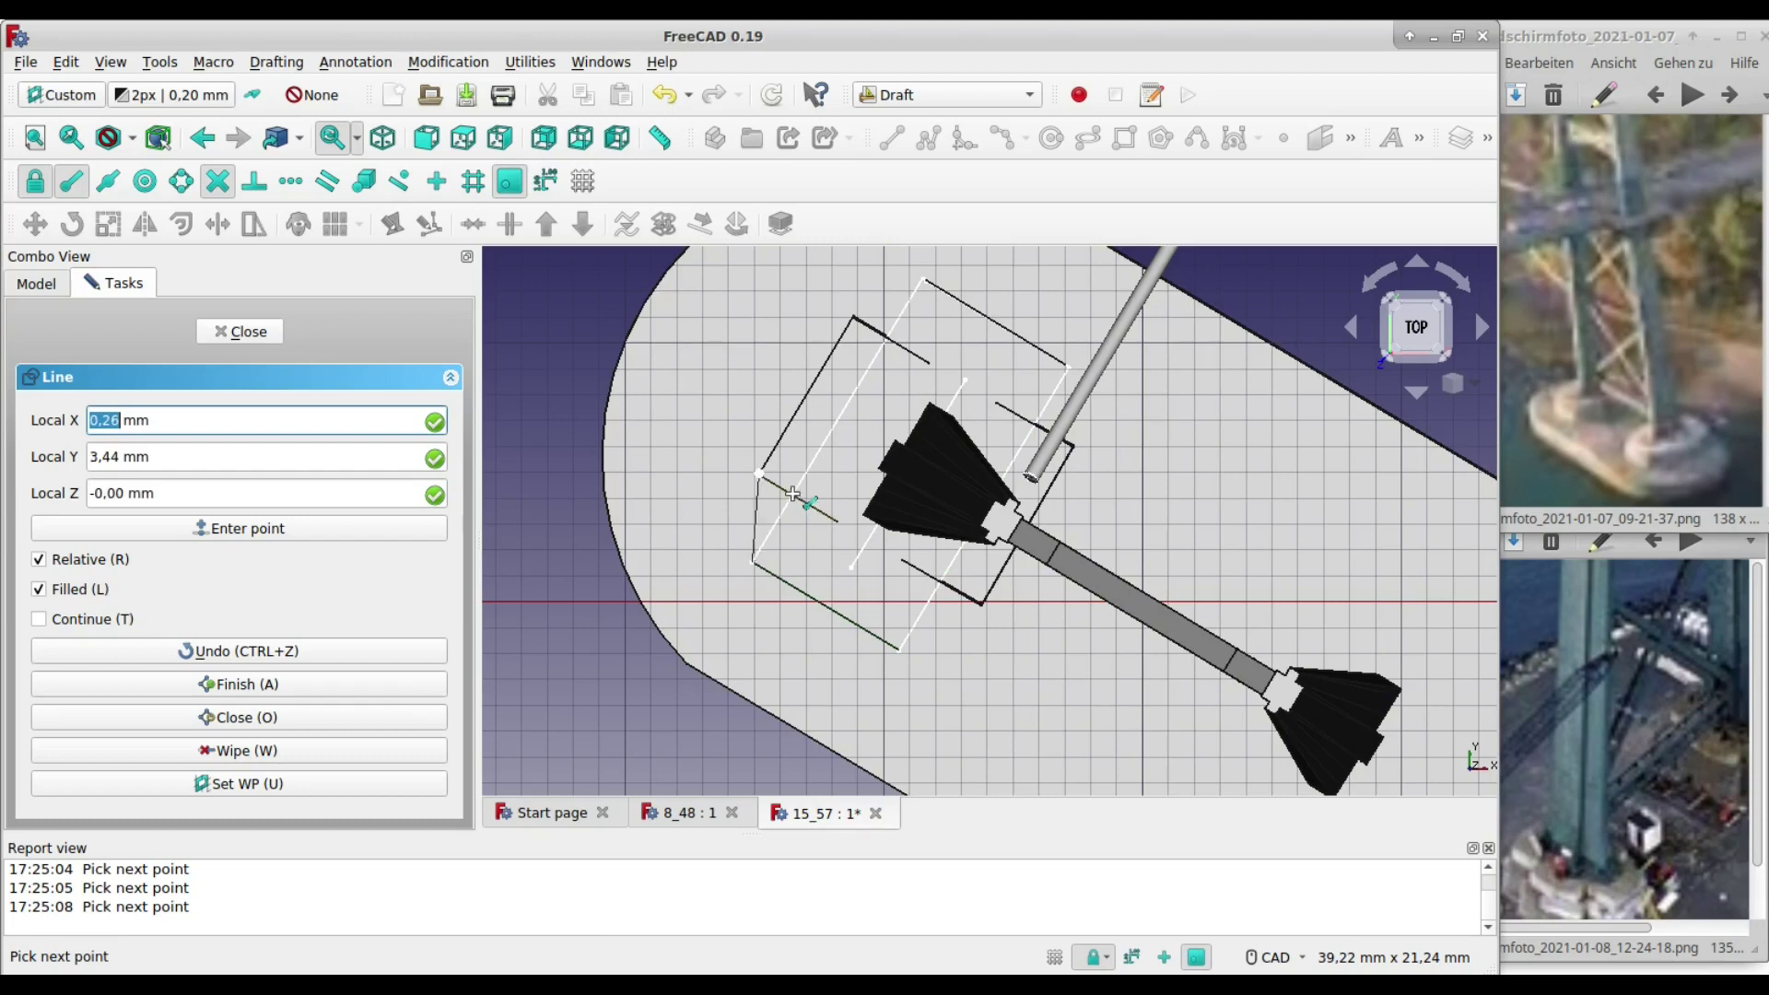
left_click(774, 479)
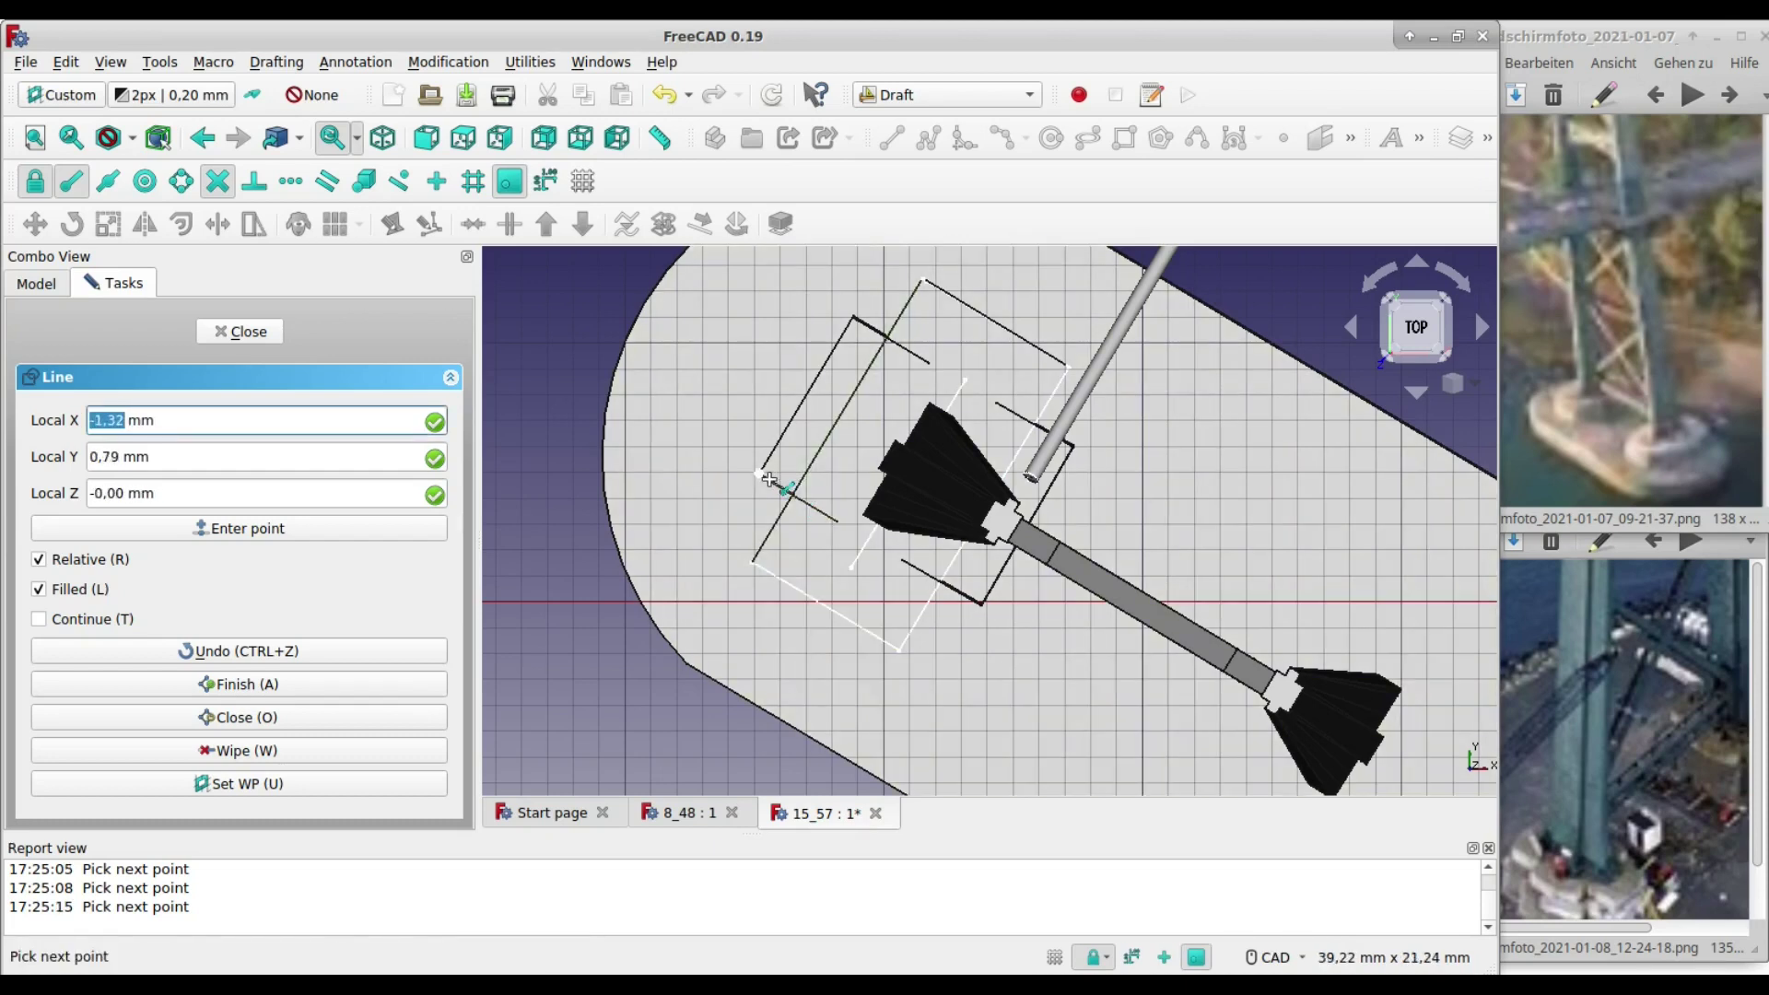
left_click(769, 480)
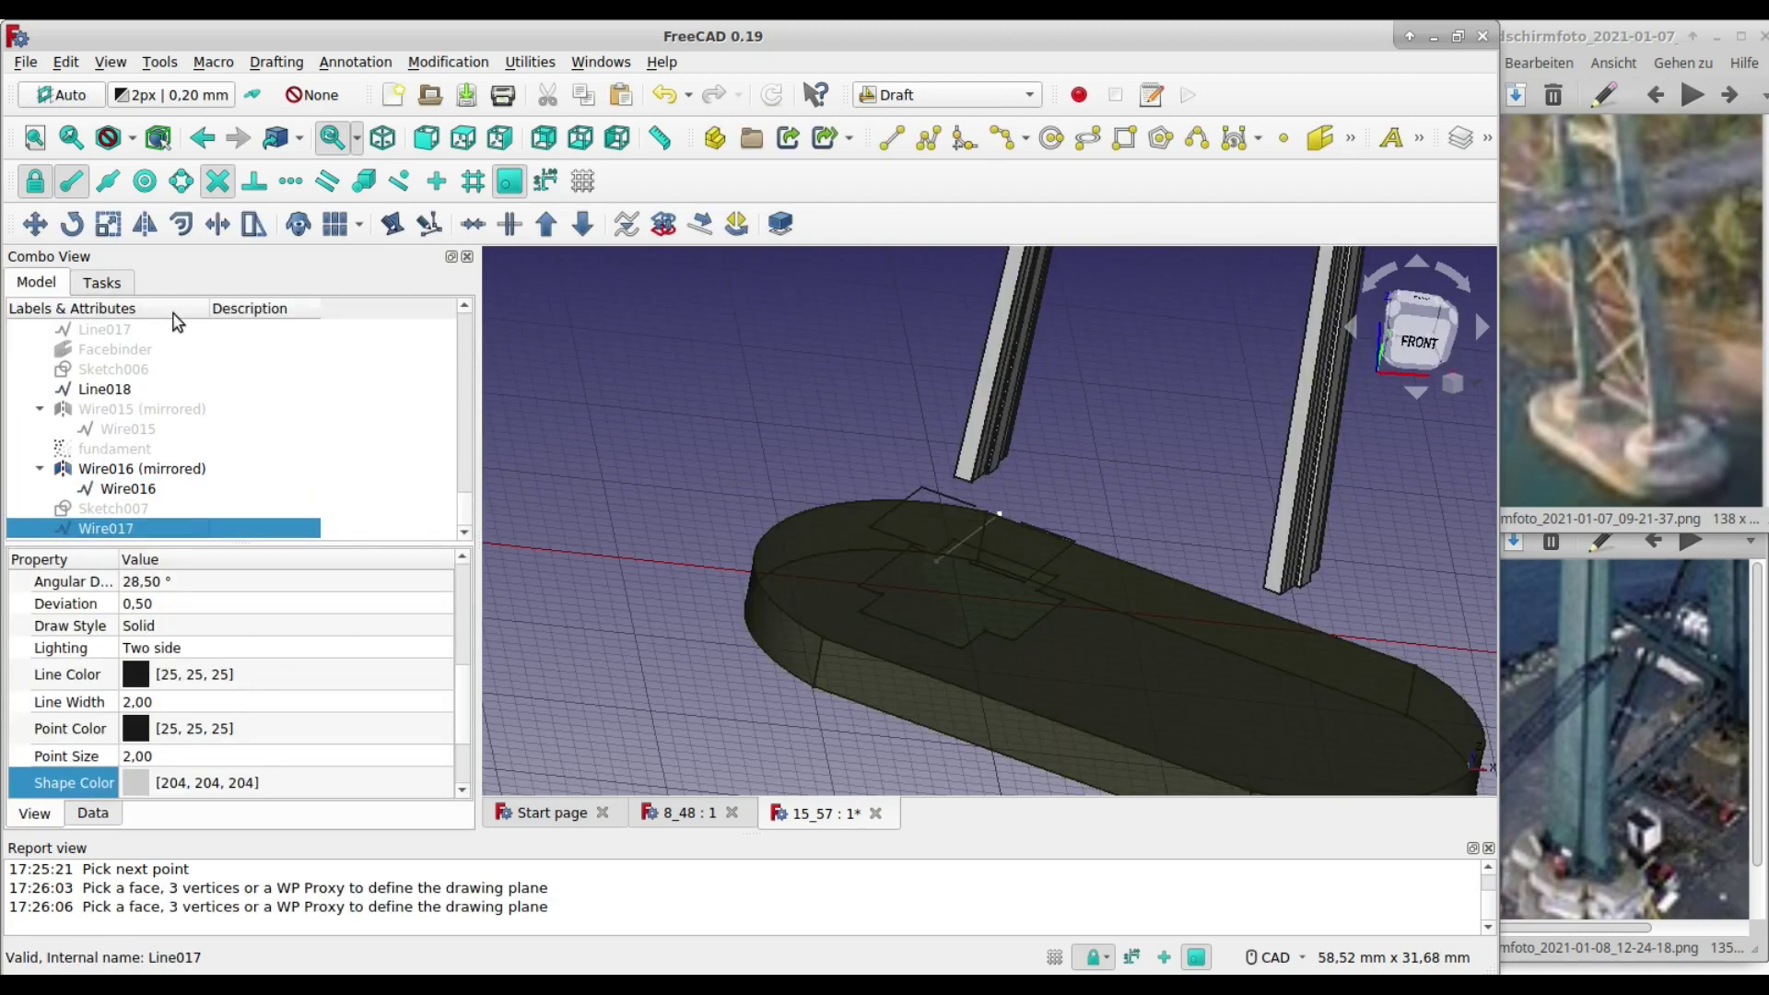
- Disable working-plane, intersection and endpoint snaps and extrude the footprint into block Extrusion003
left_click(509, 181)
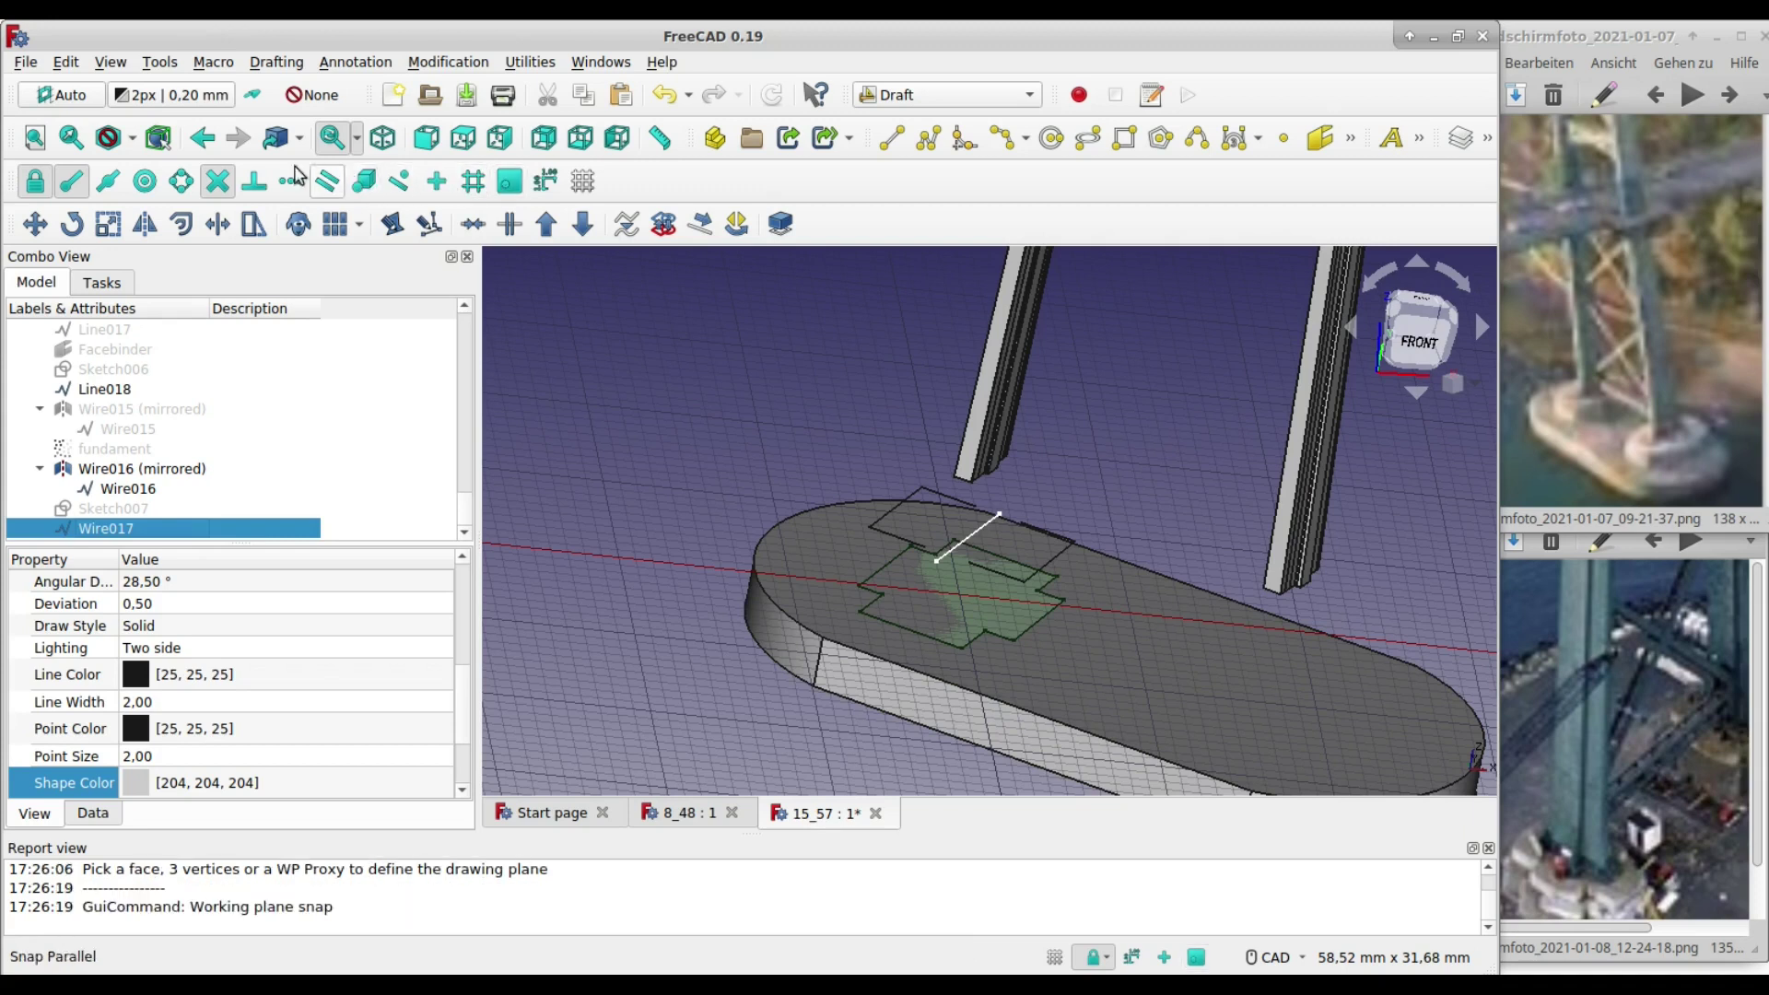
left_click(218, 181)
left_click(71, 180)
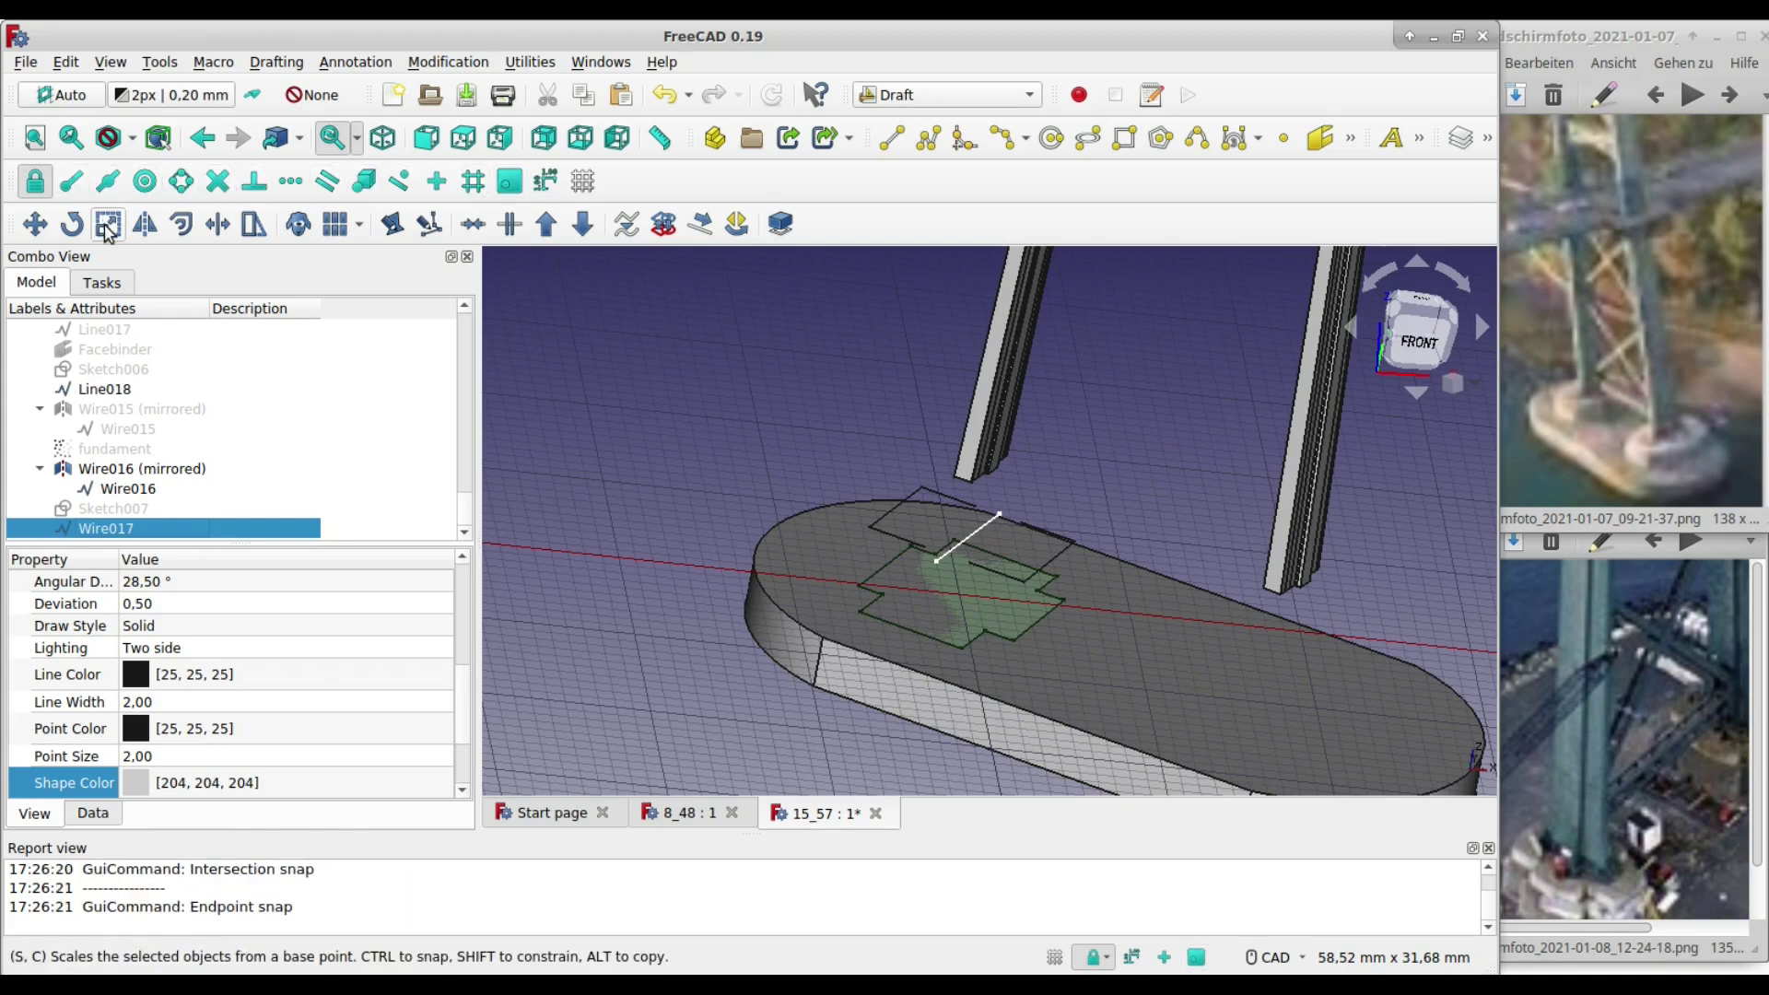
left_click(217, 226)
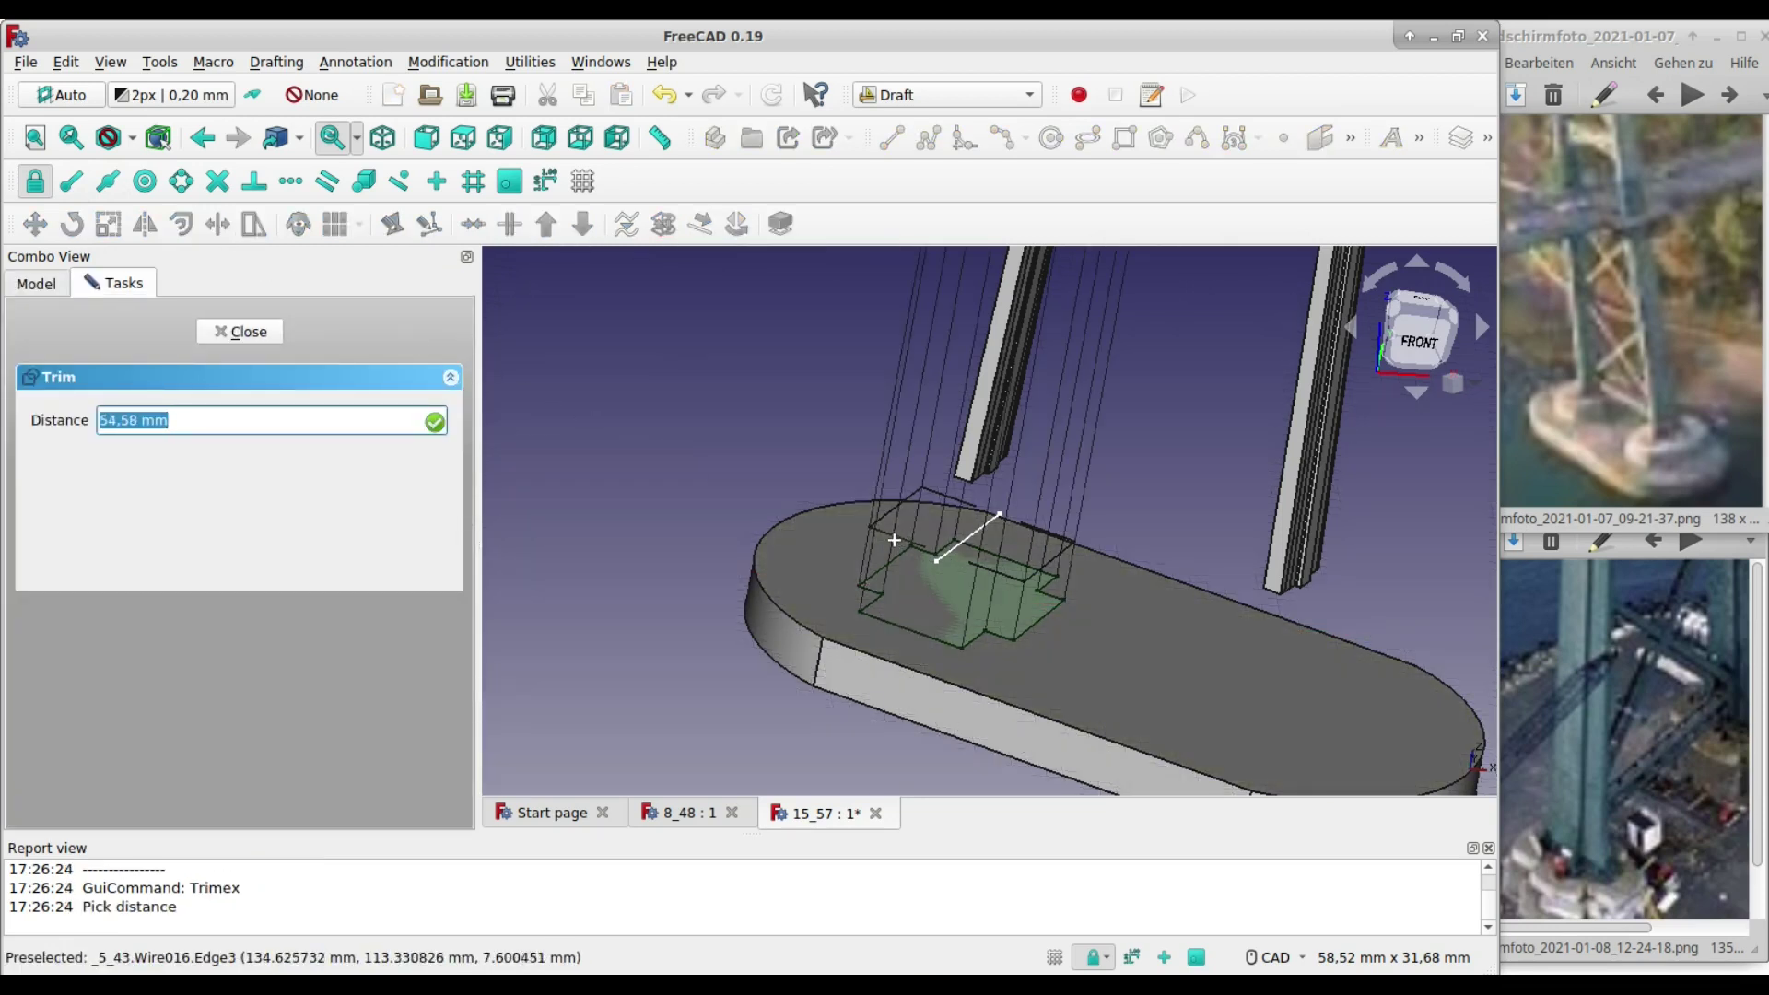
left_click(402, 182)
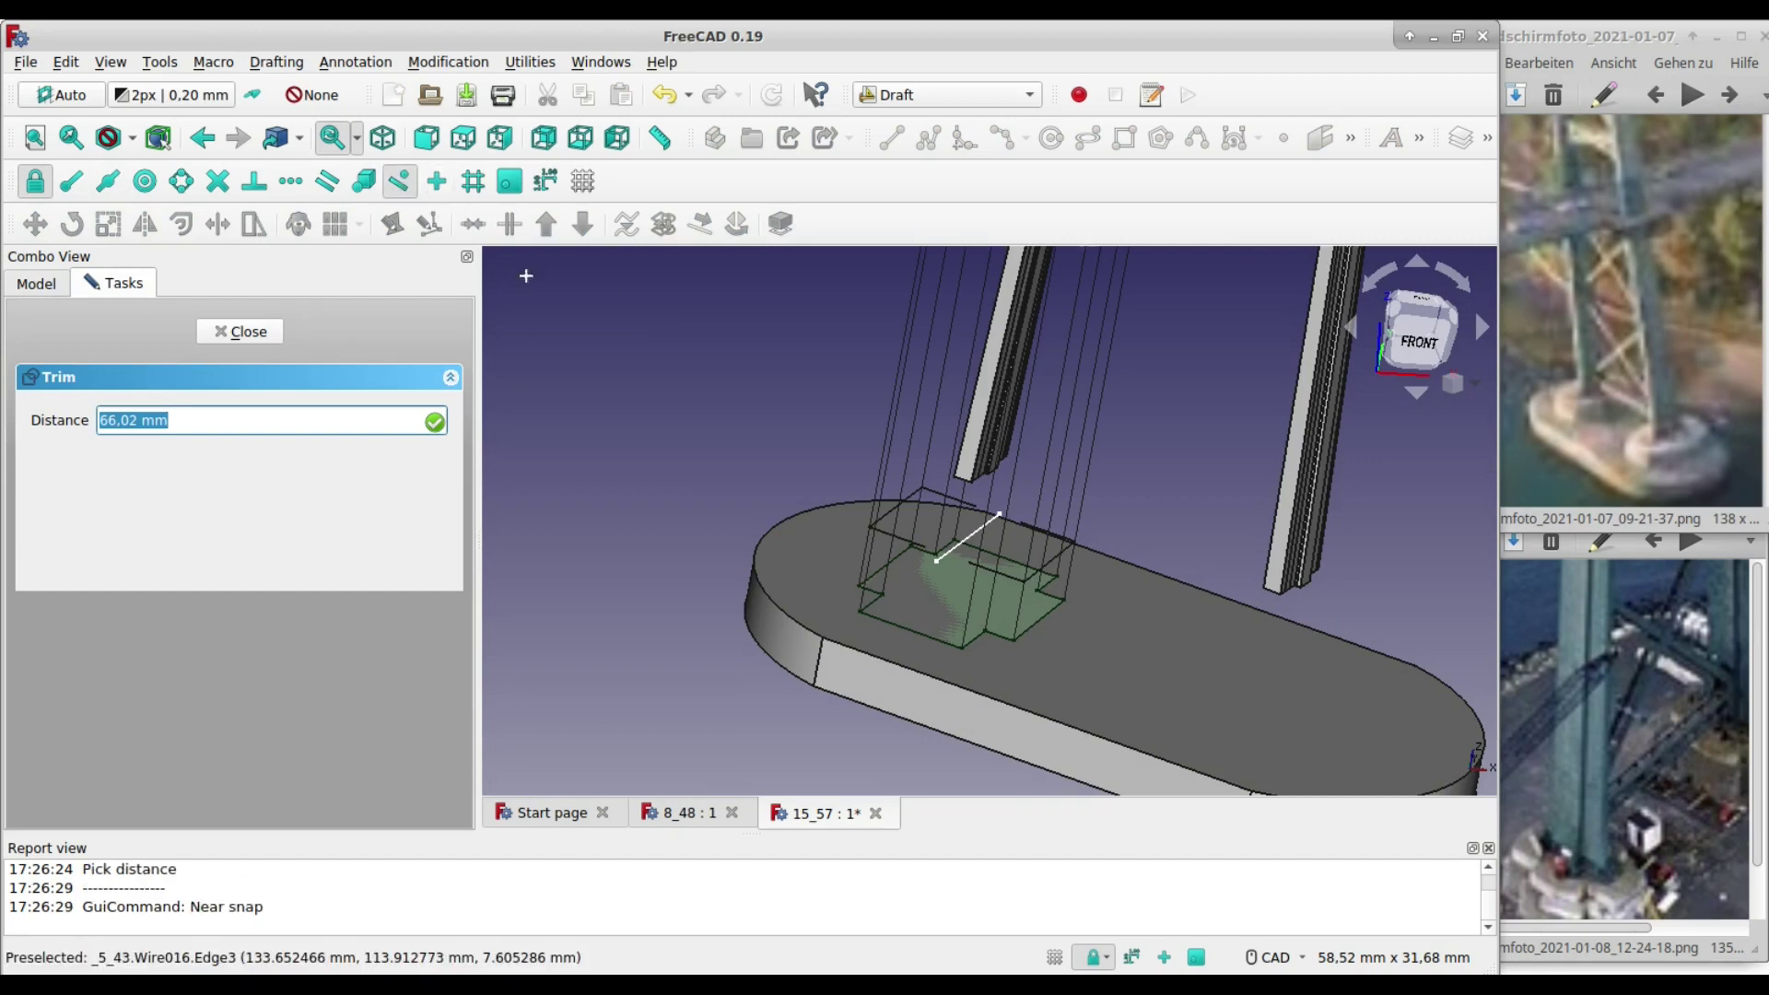
left_click(898, 534)
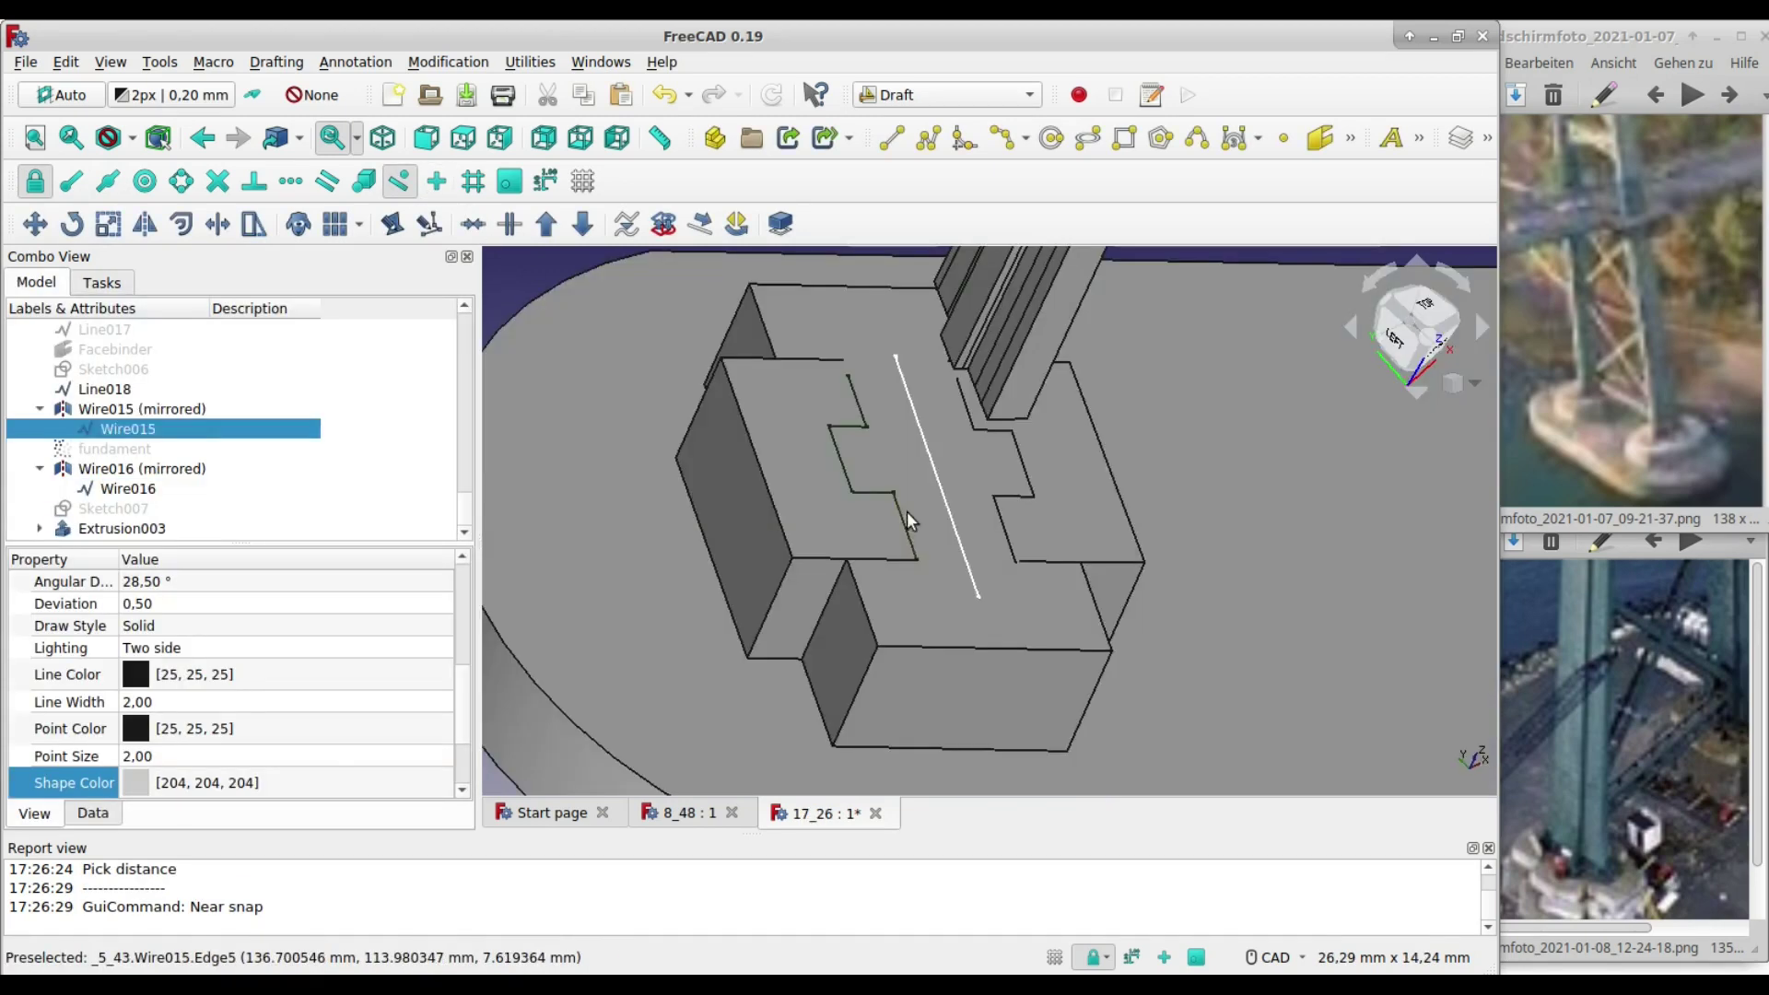
- Align the Draft working plane to the block's top face with working-plane and endpoint snaps on
left_click(936, 606)
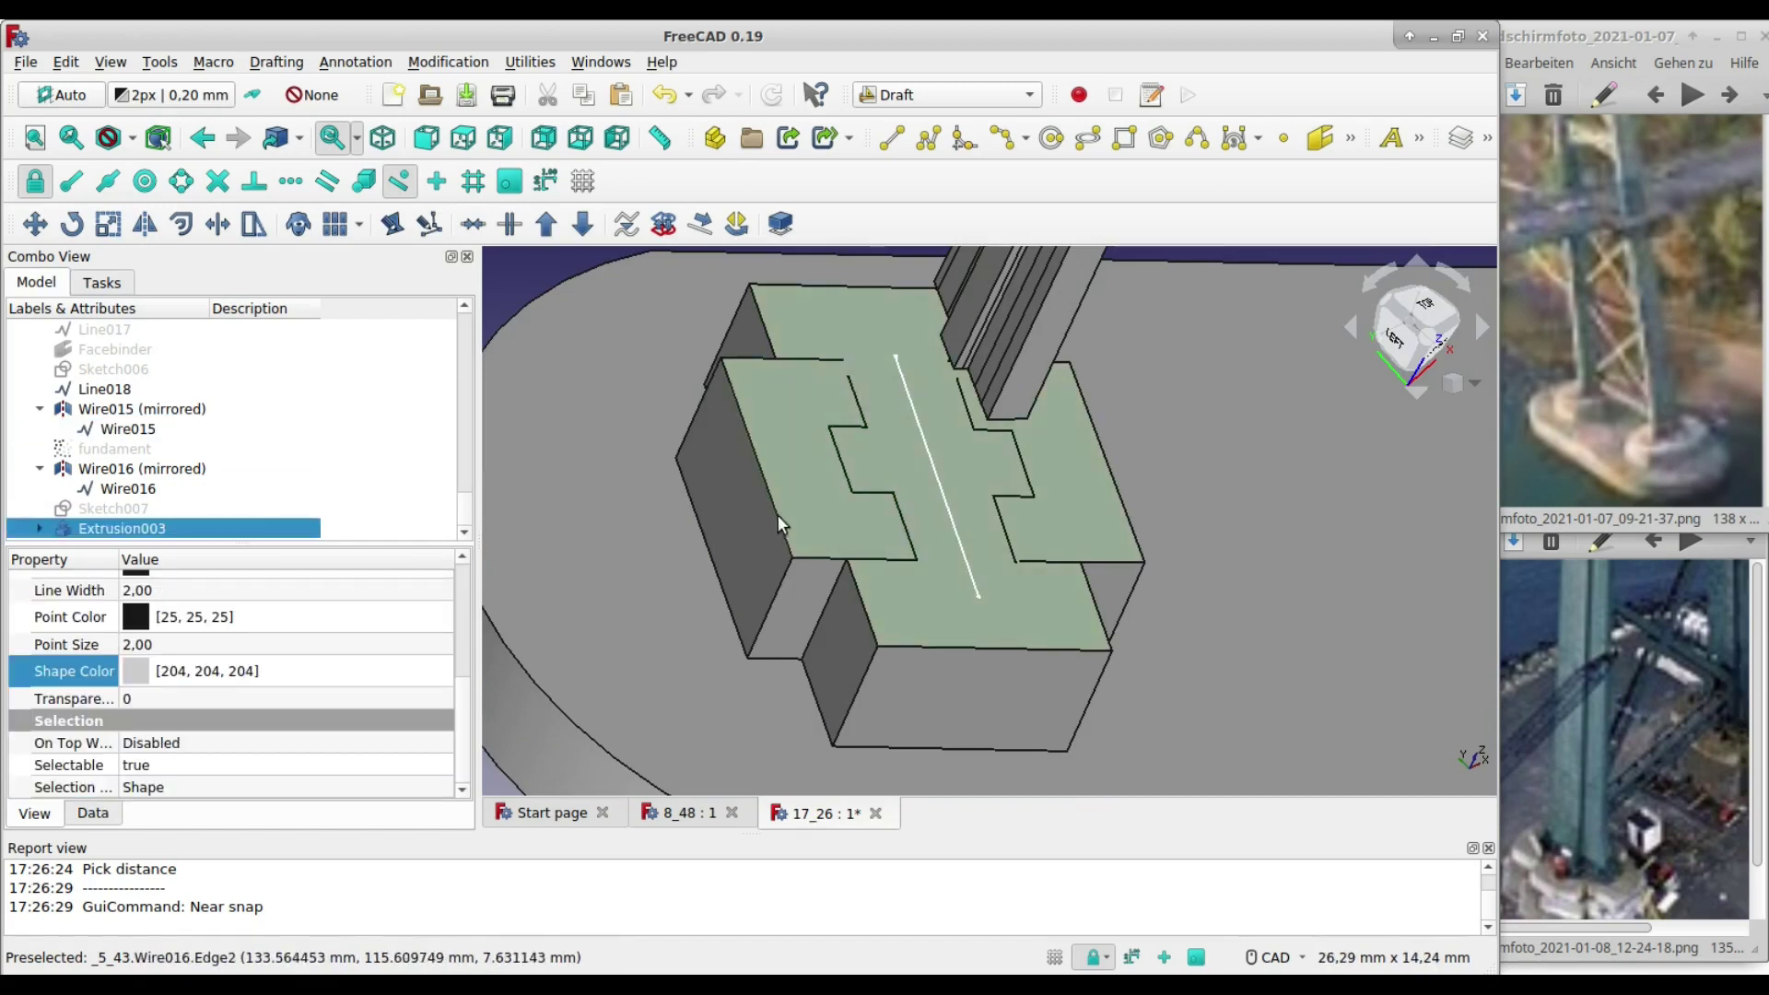
left_click(67, 101)
left_click(510, 181)
left_click(398, 180)
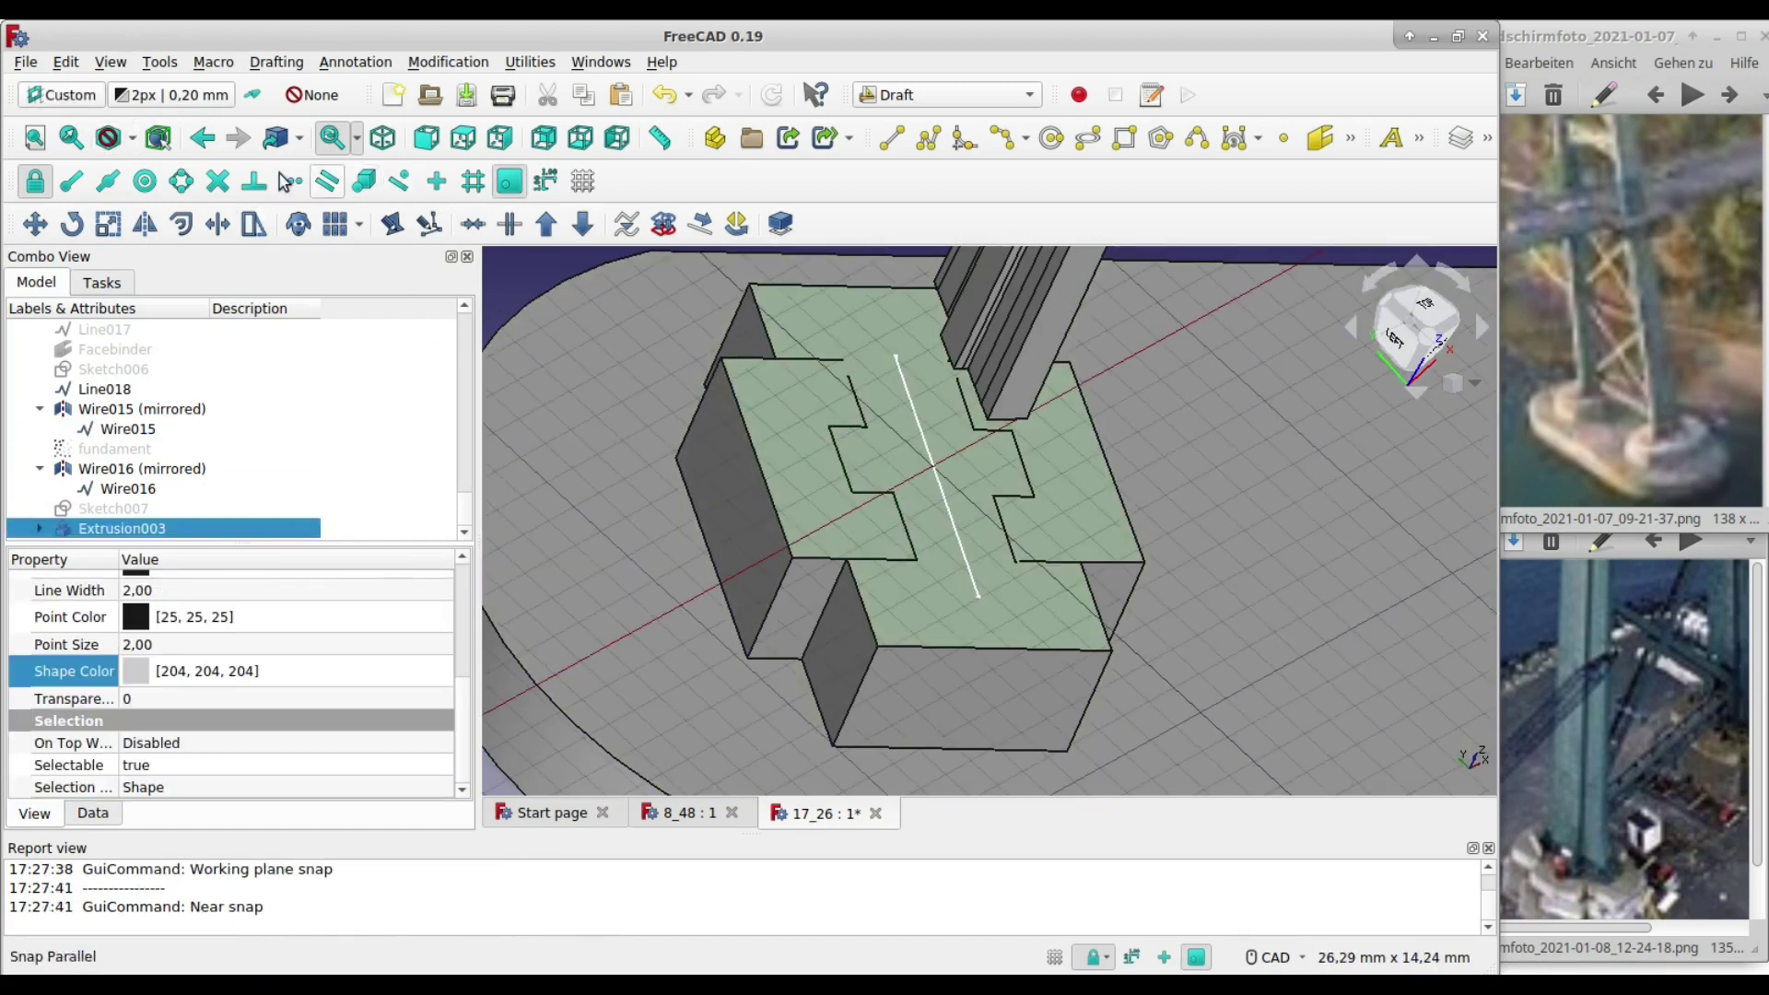
left_click(74, 181)
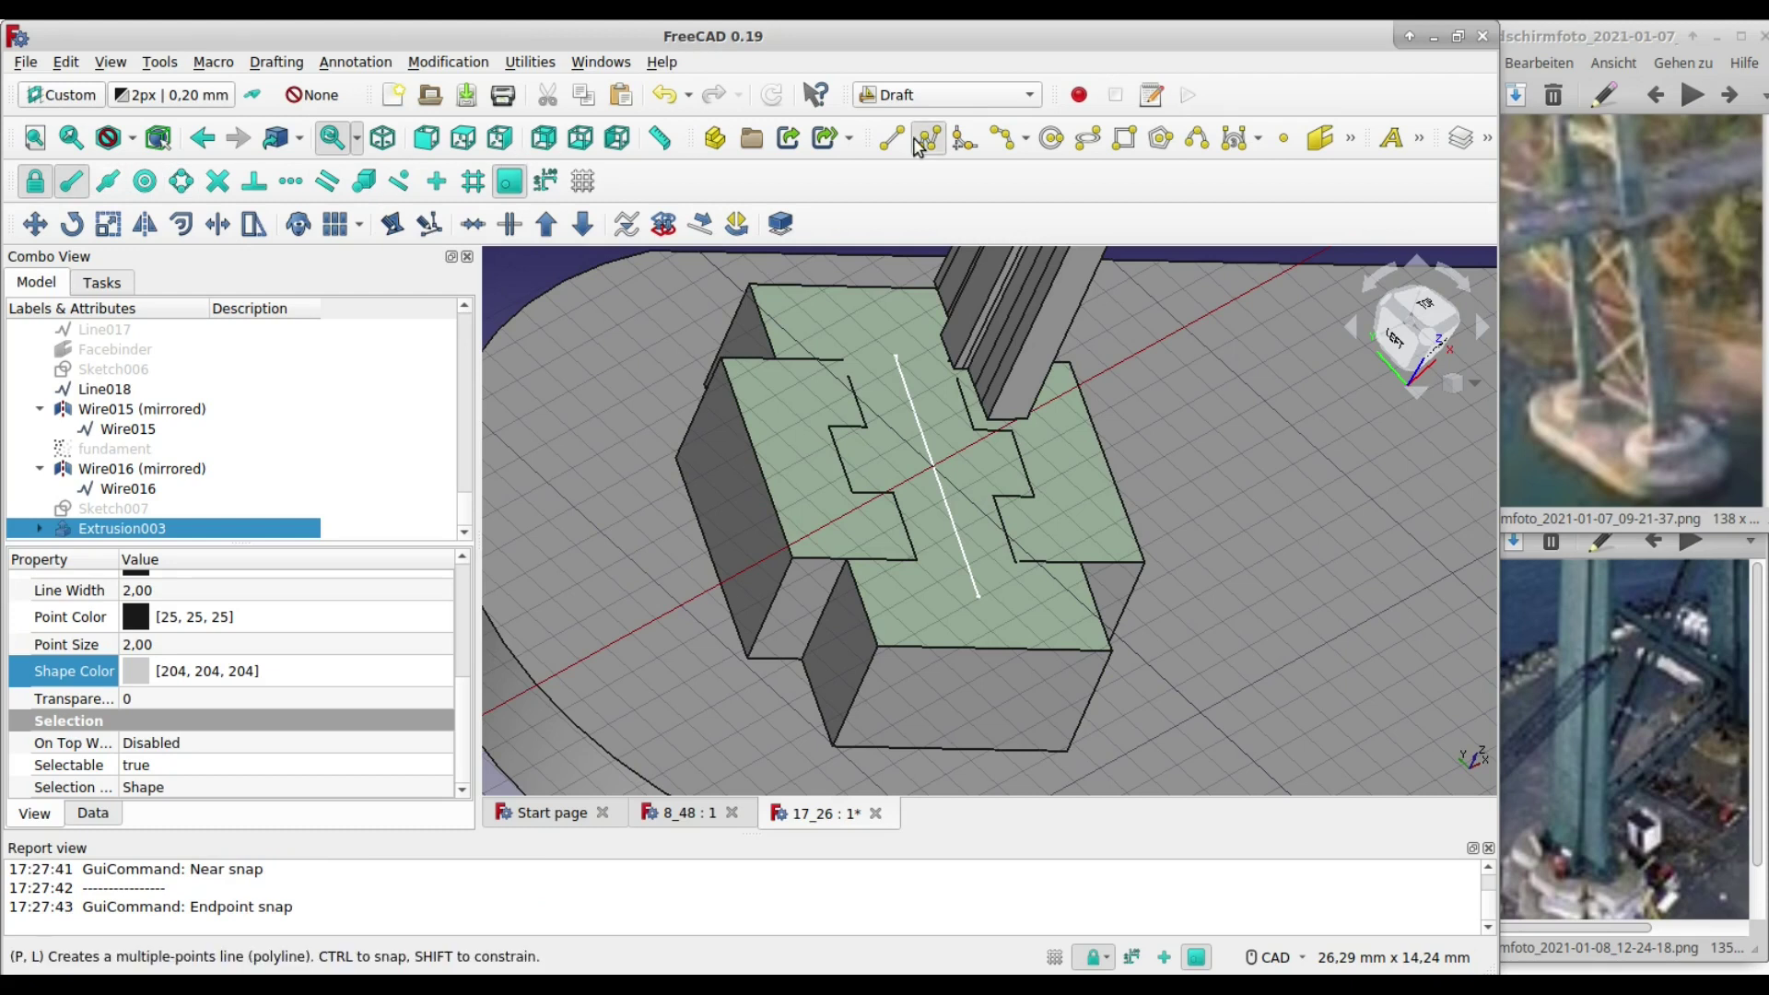
- Draw closed polyline Wire018 around the stepped footprint on the block's top
left_click(929, 138)
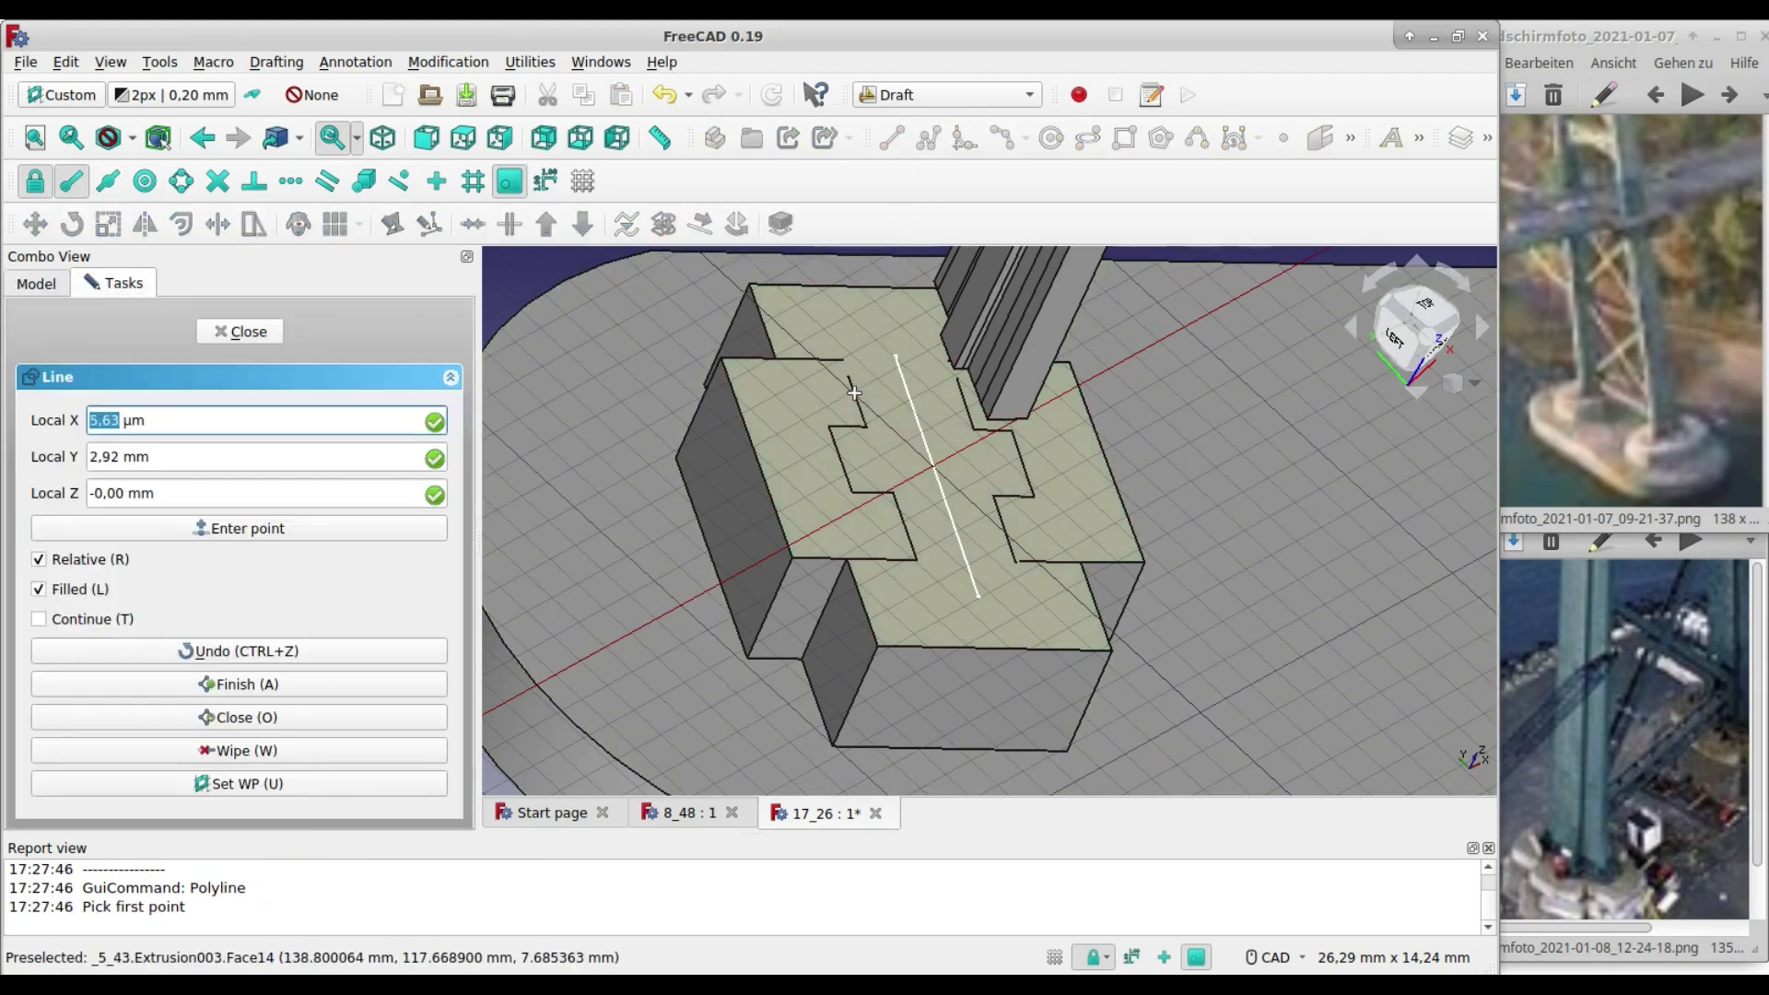
left_click(848, 381)
left_click(858, 409)
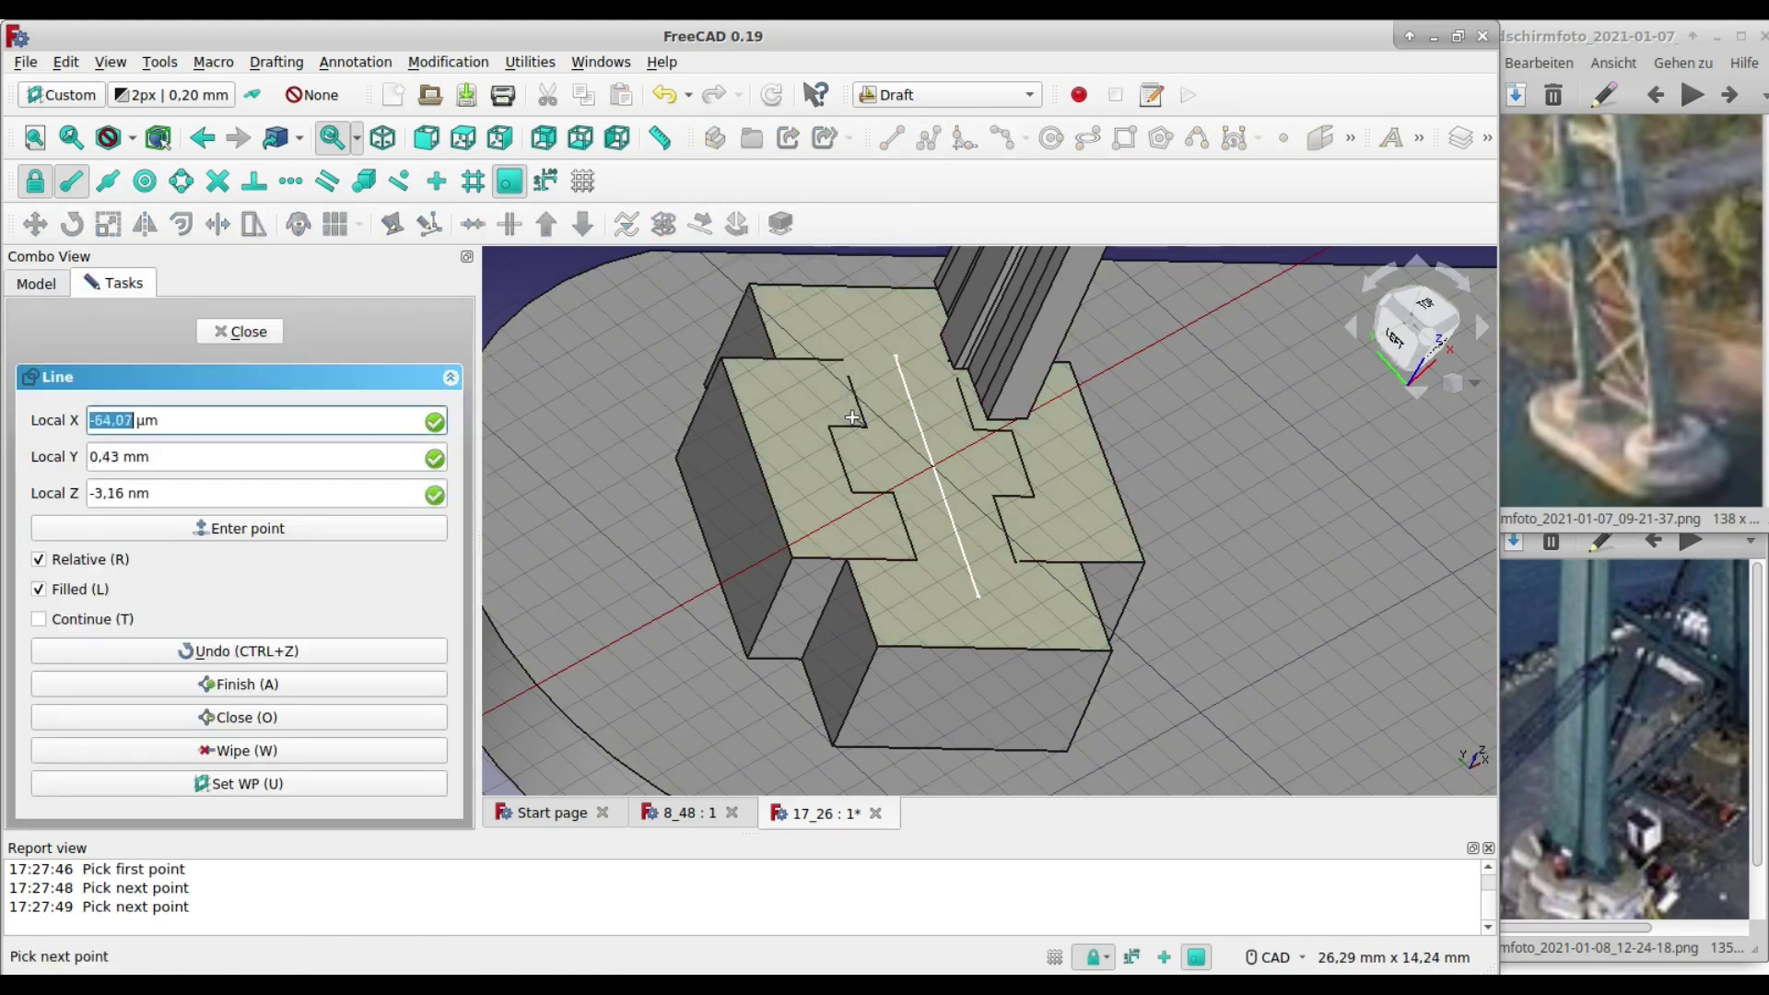
left_click(830, 427)
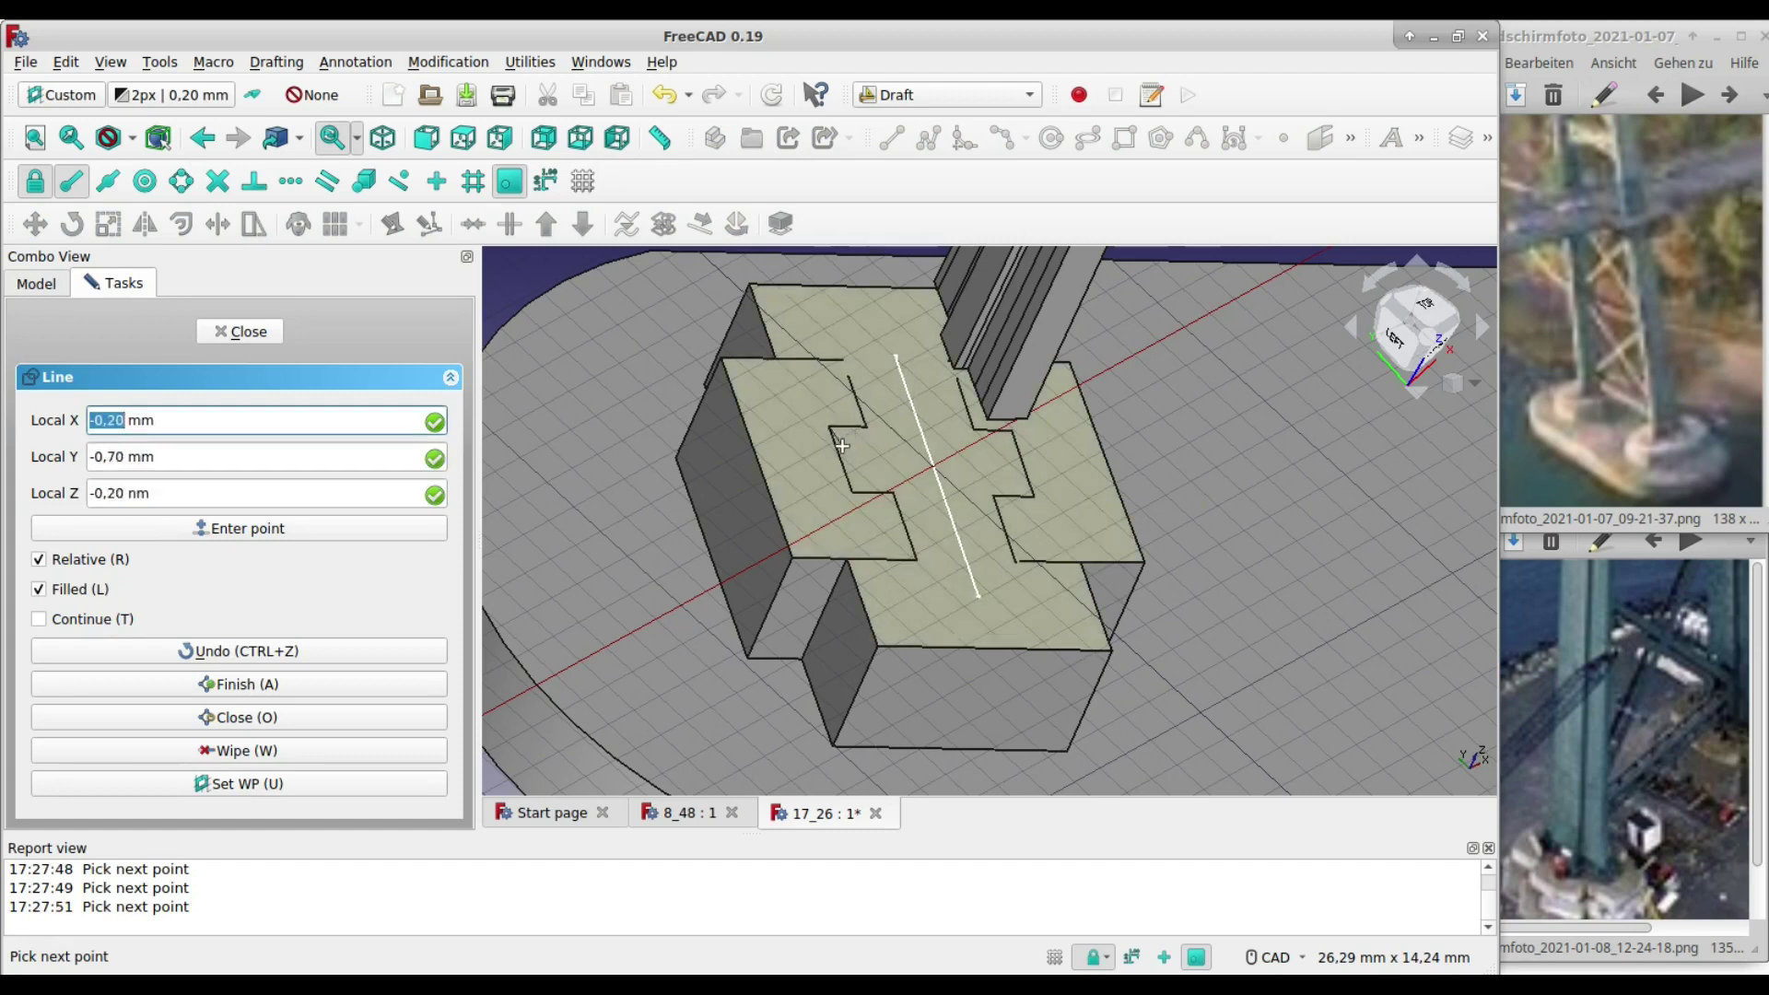
left_click(853, 491)
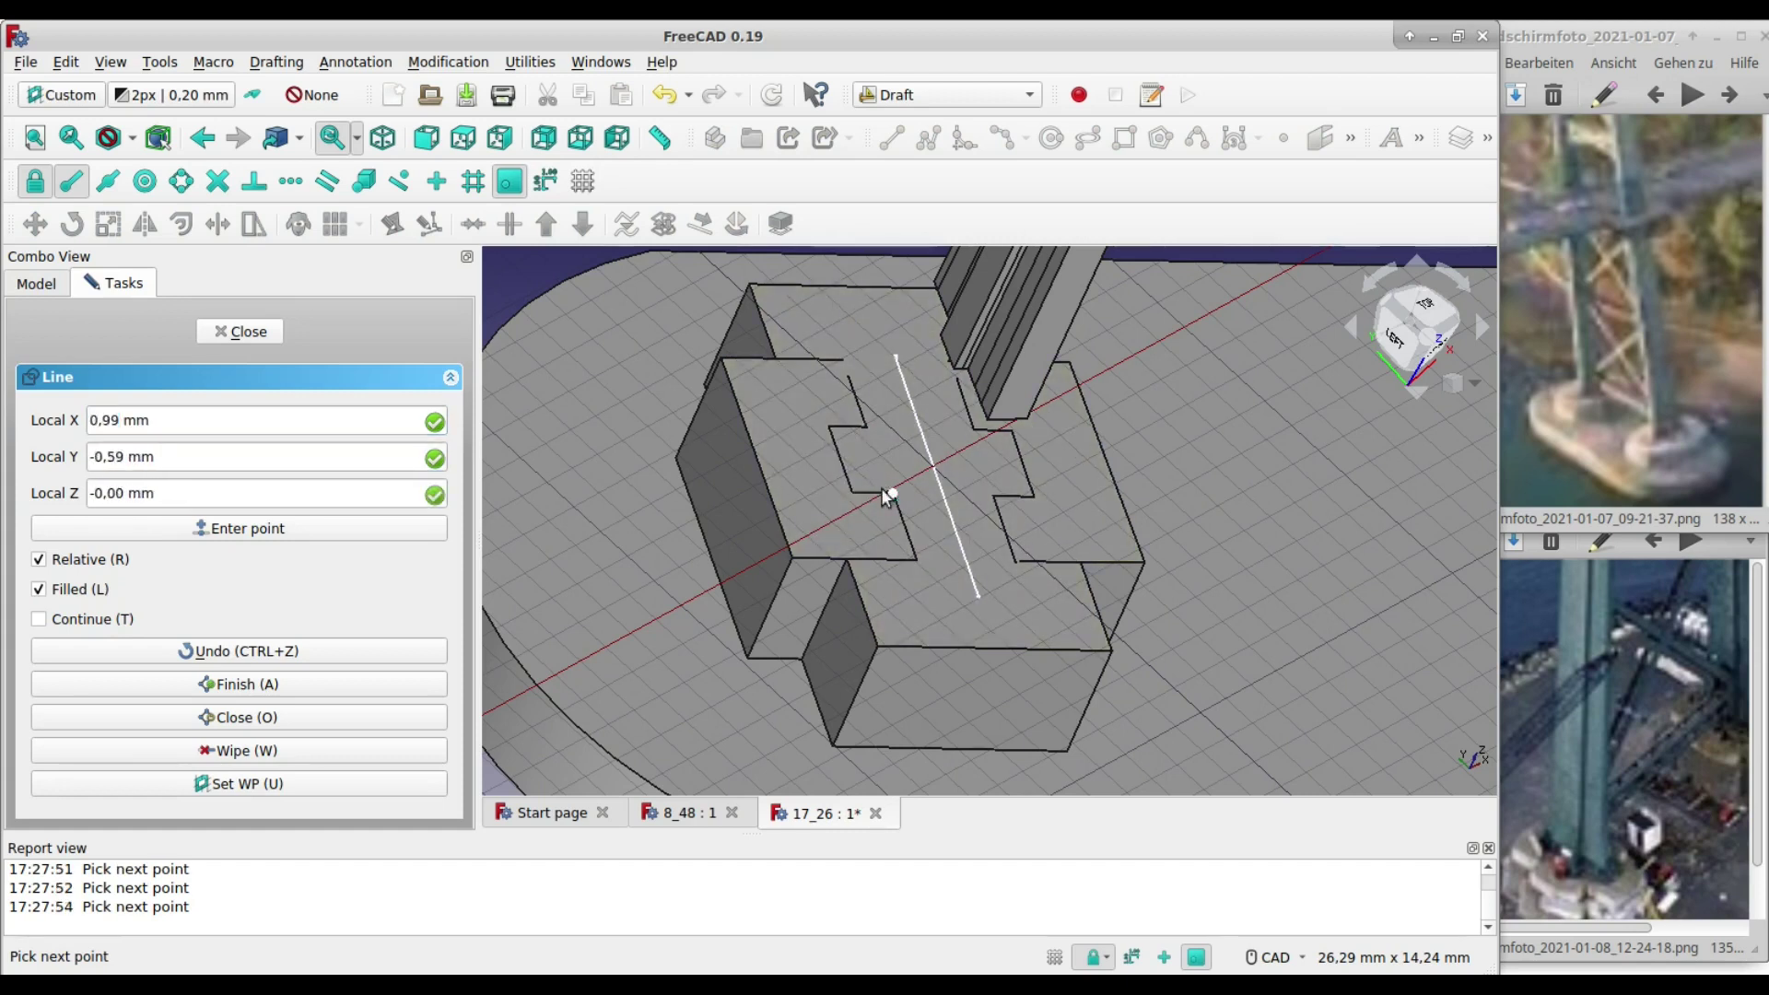
left_click(914, 558)
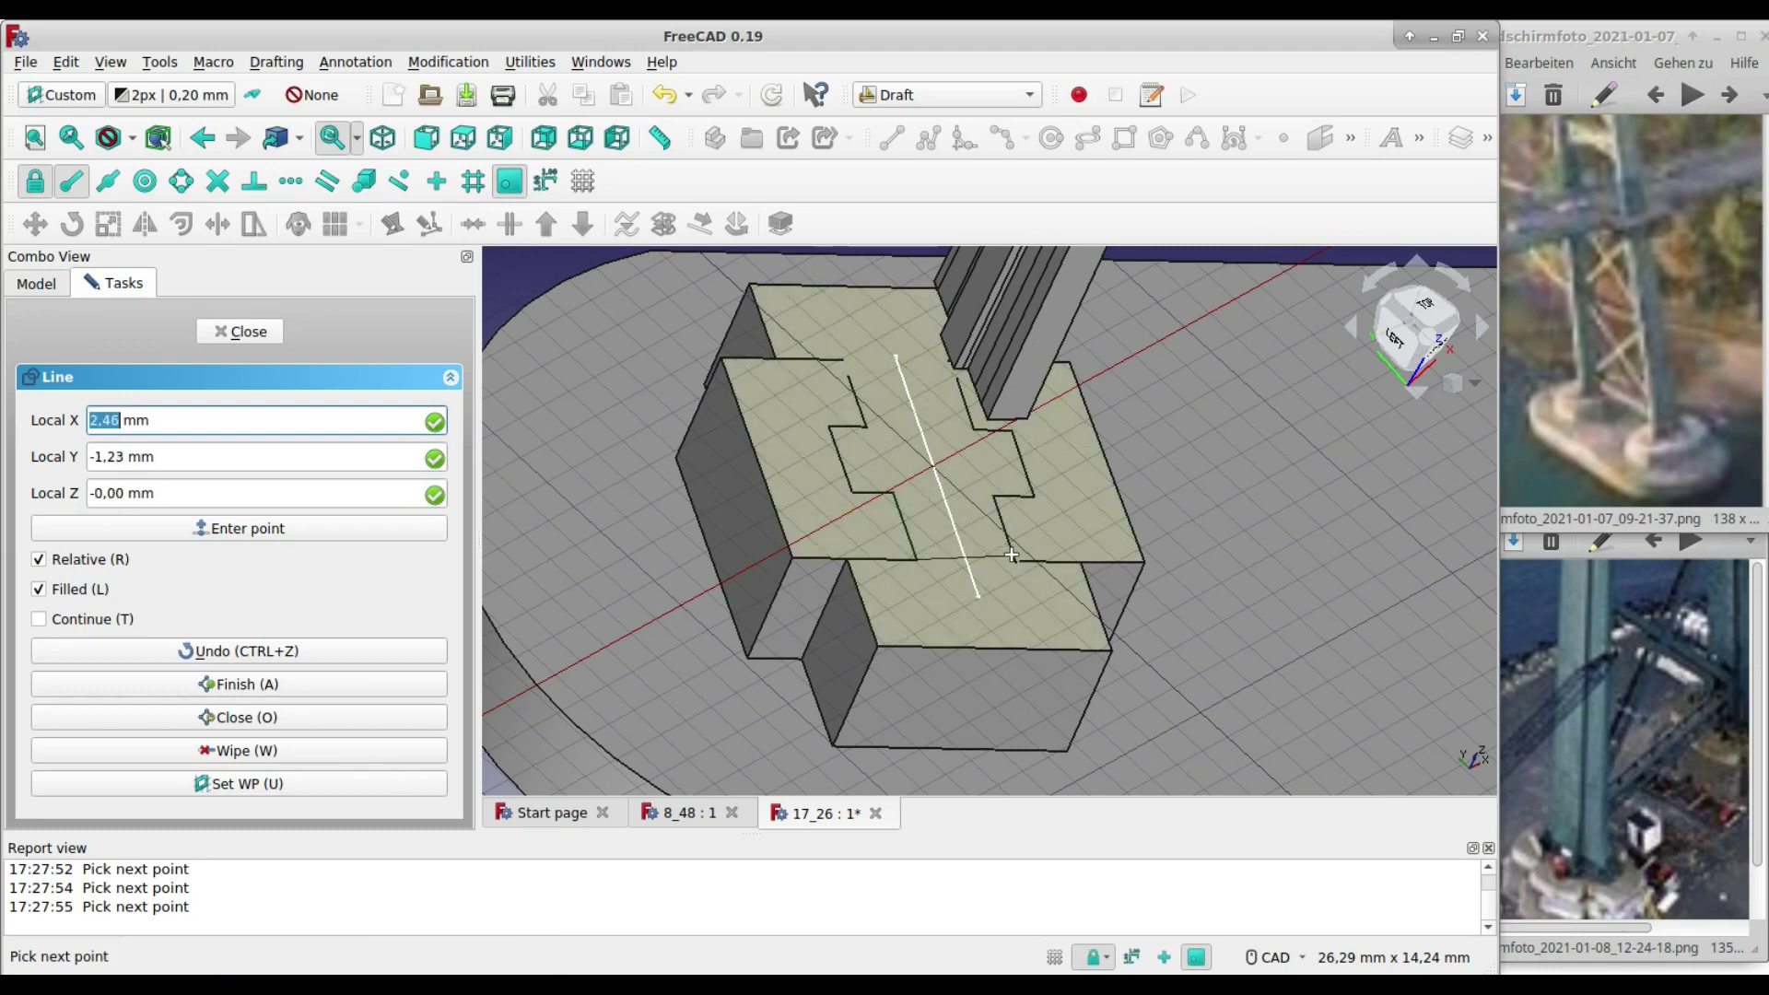
left_click(1014, 558)
left_click(1001, 502)
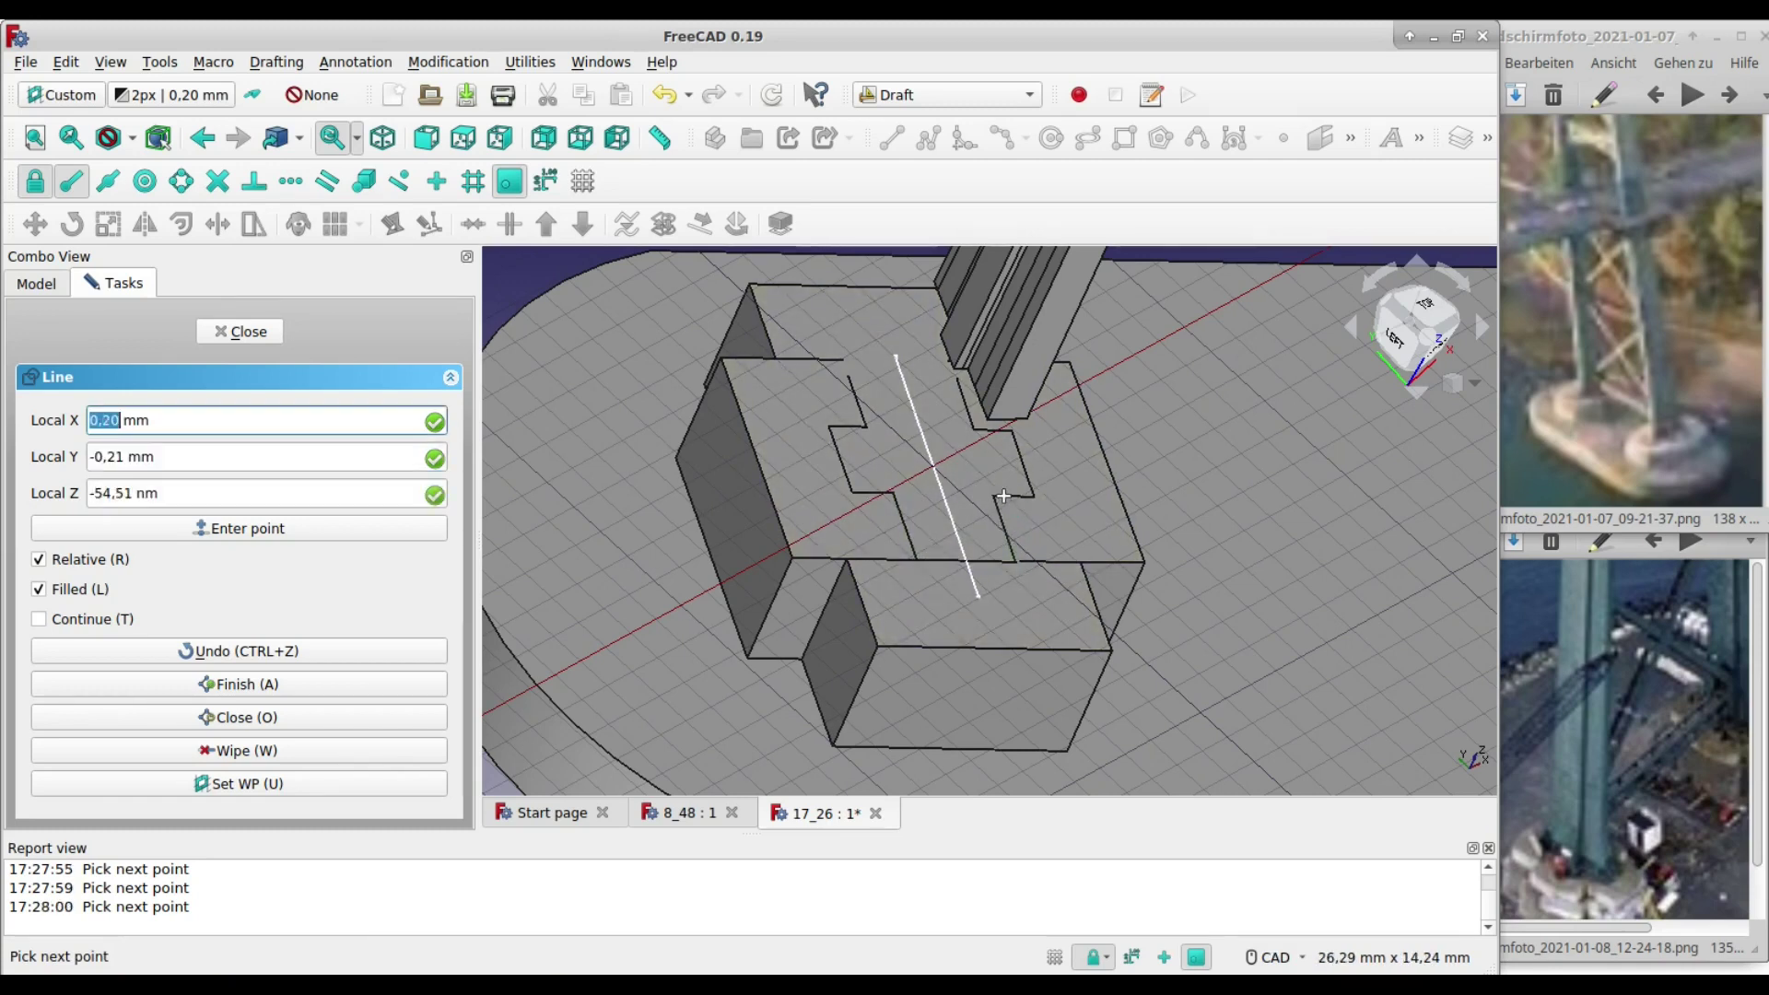
left_click(1016, 444)
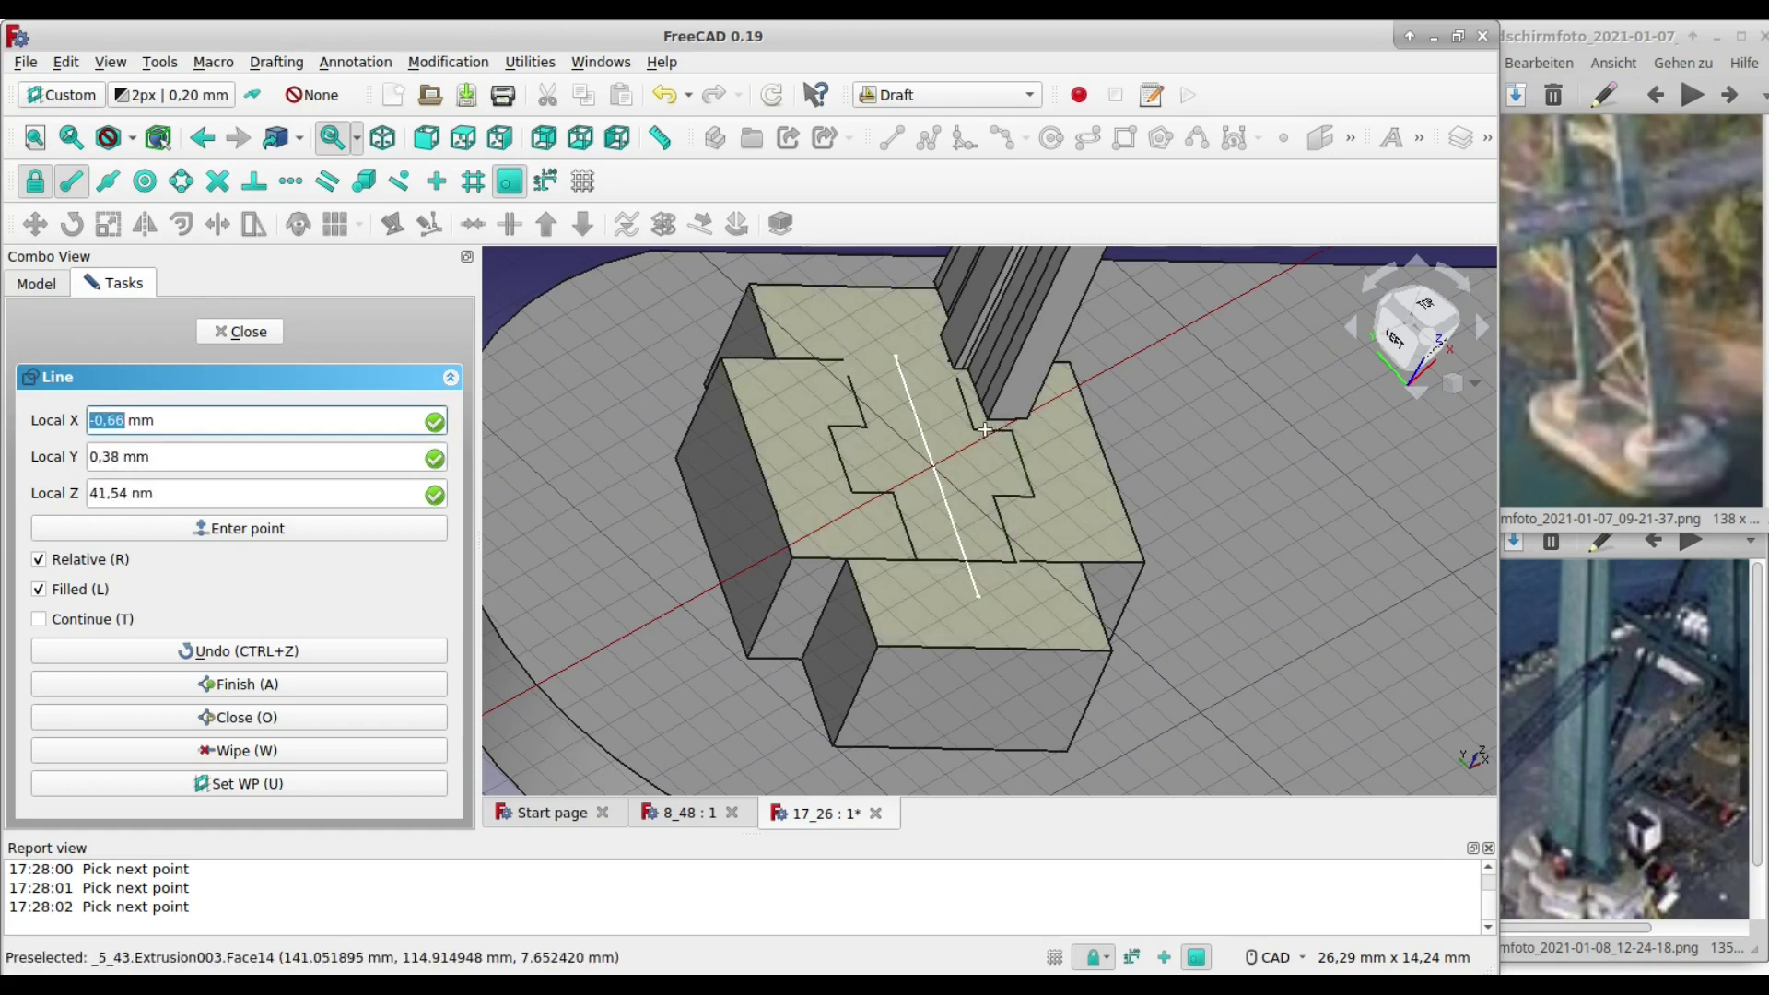
left_click(982, 428)
left_click(957, 380)
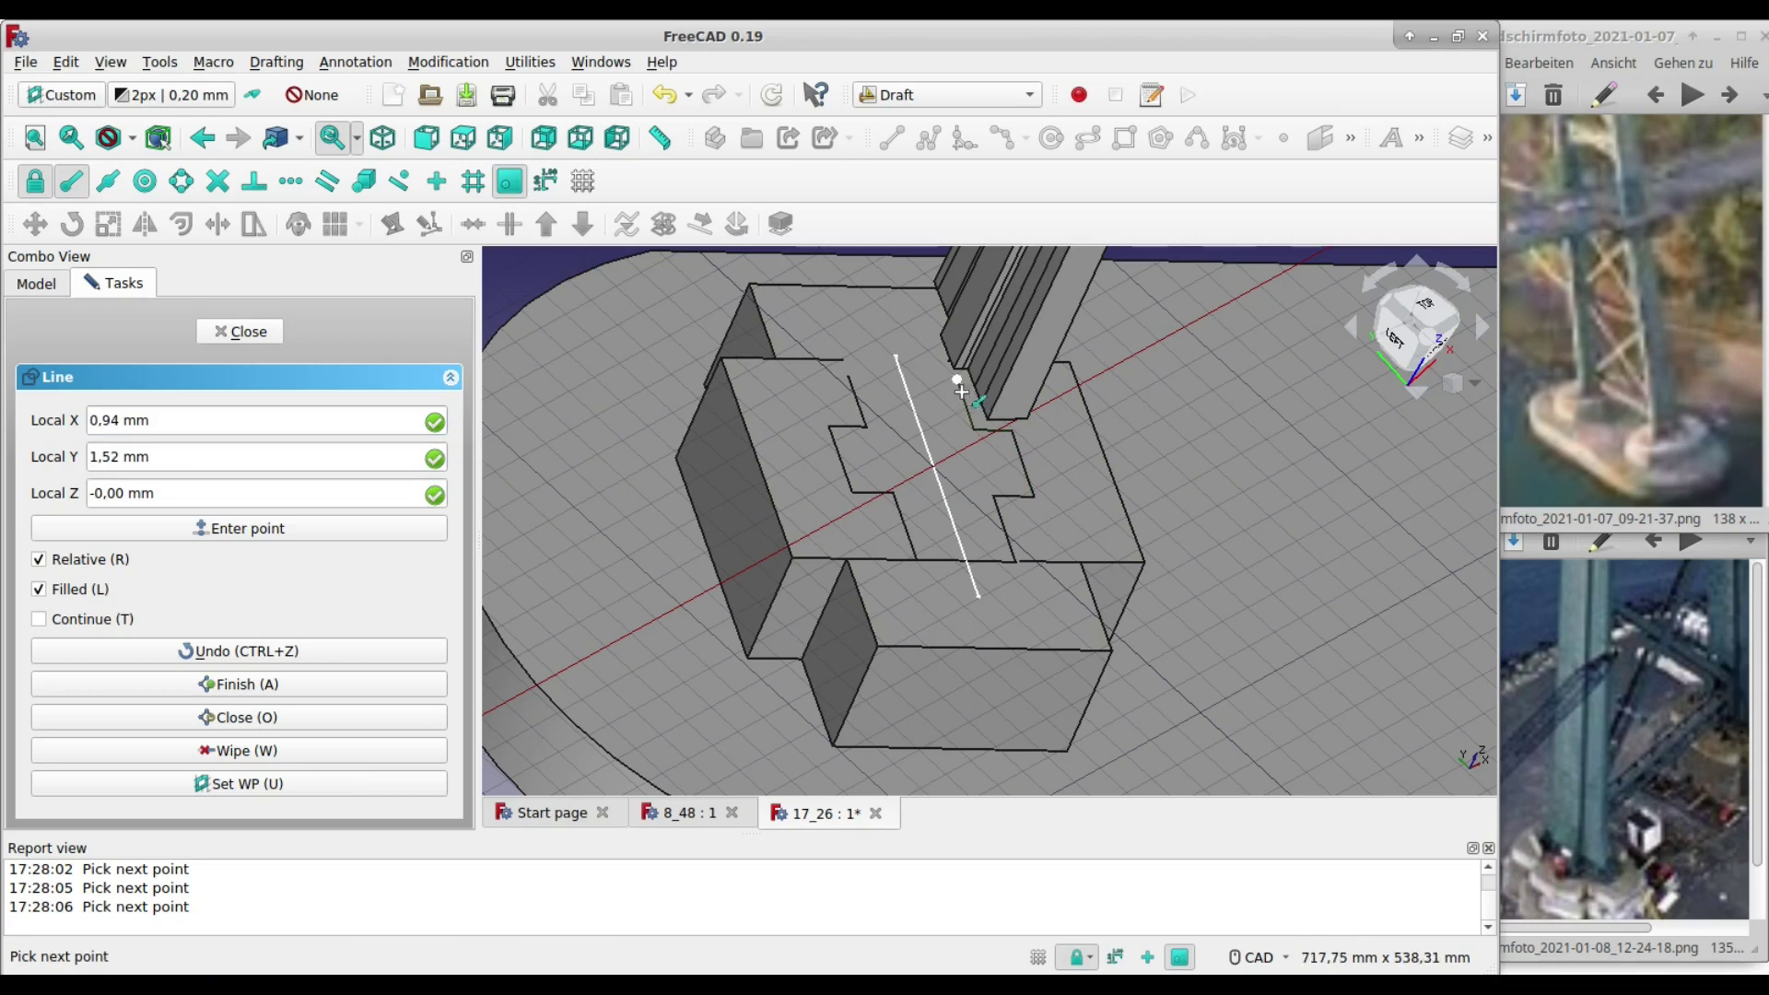
left_click(847, 384)
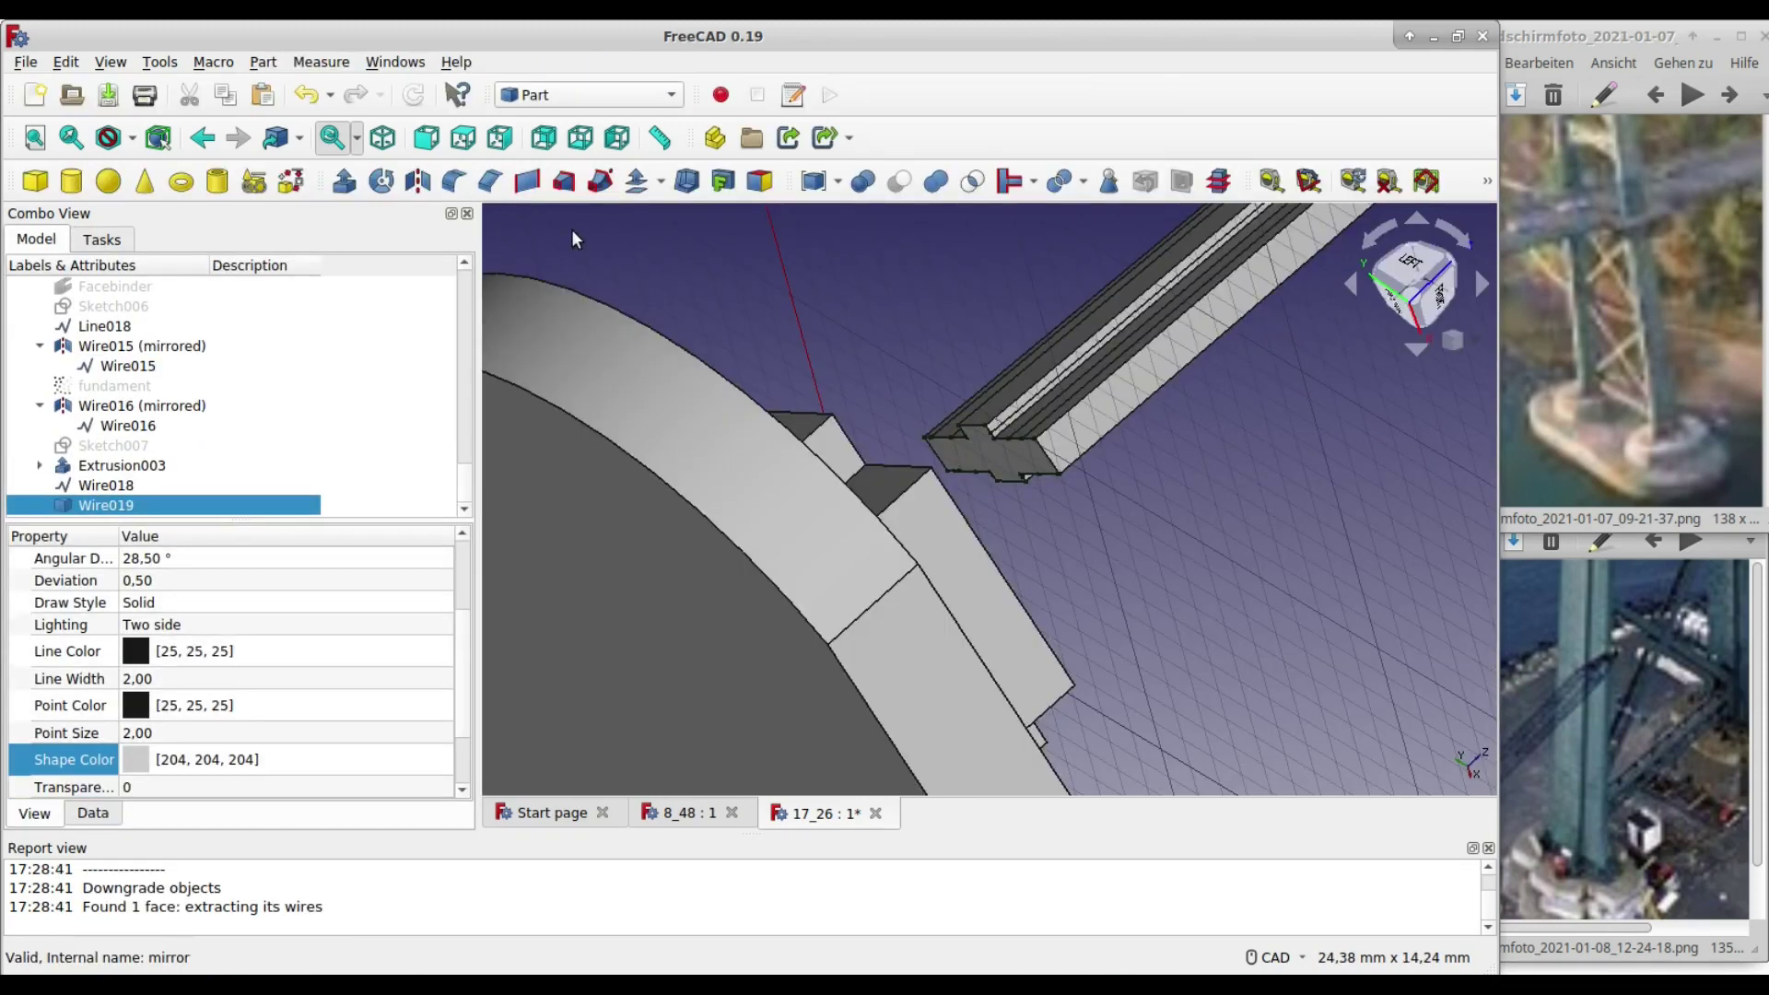
- Create a Part loft from Wire019 to Wire018
left_click(562, 183)
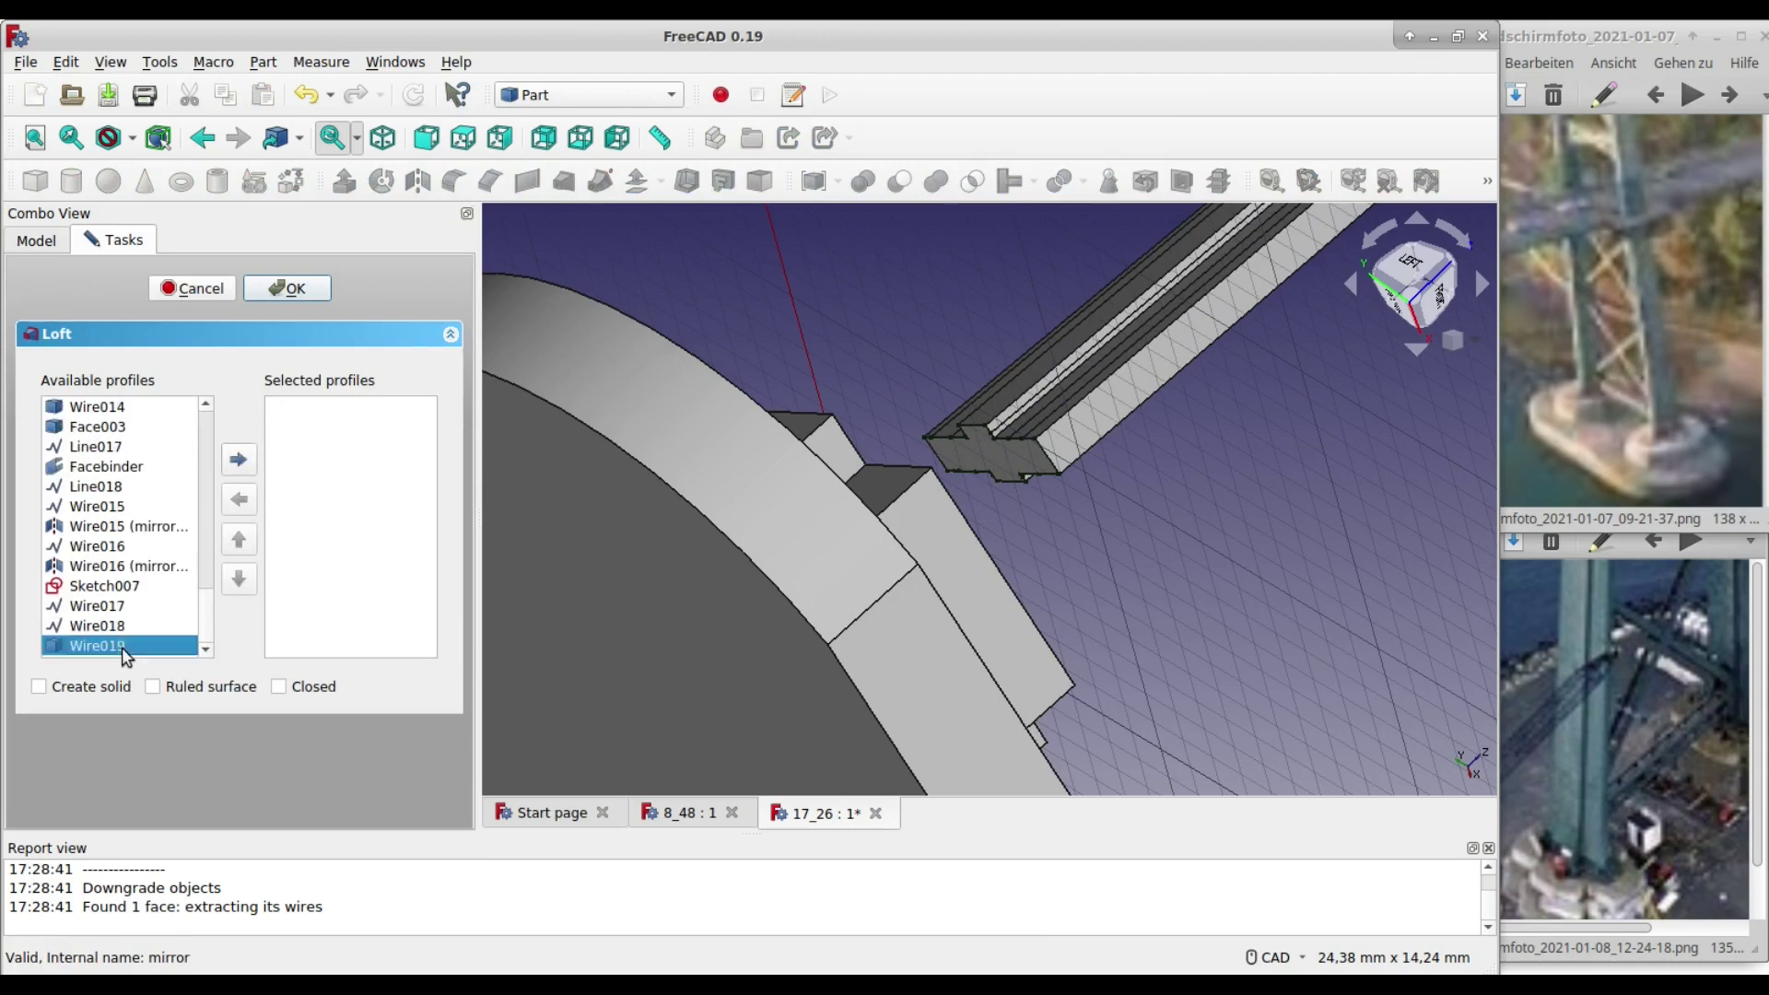
left_click(239, 470)
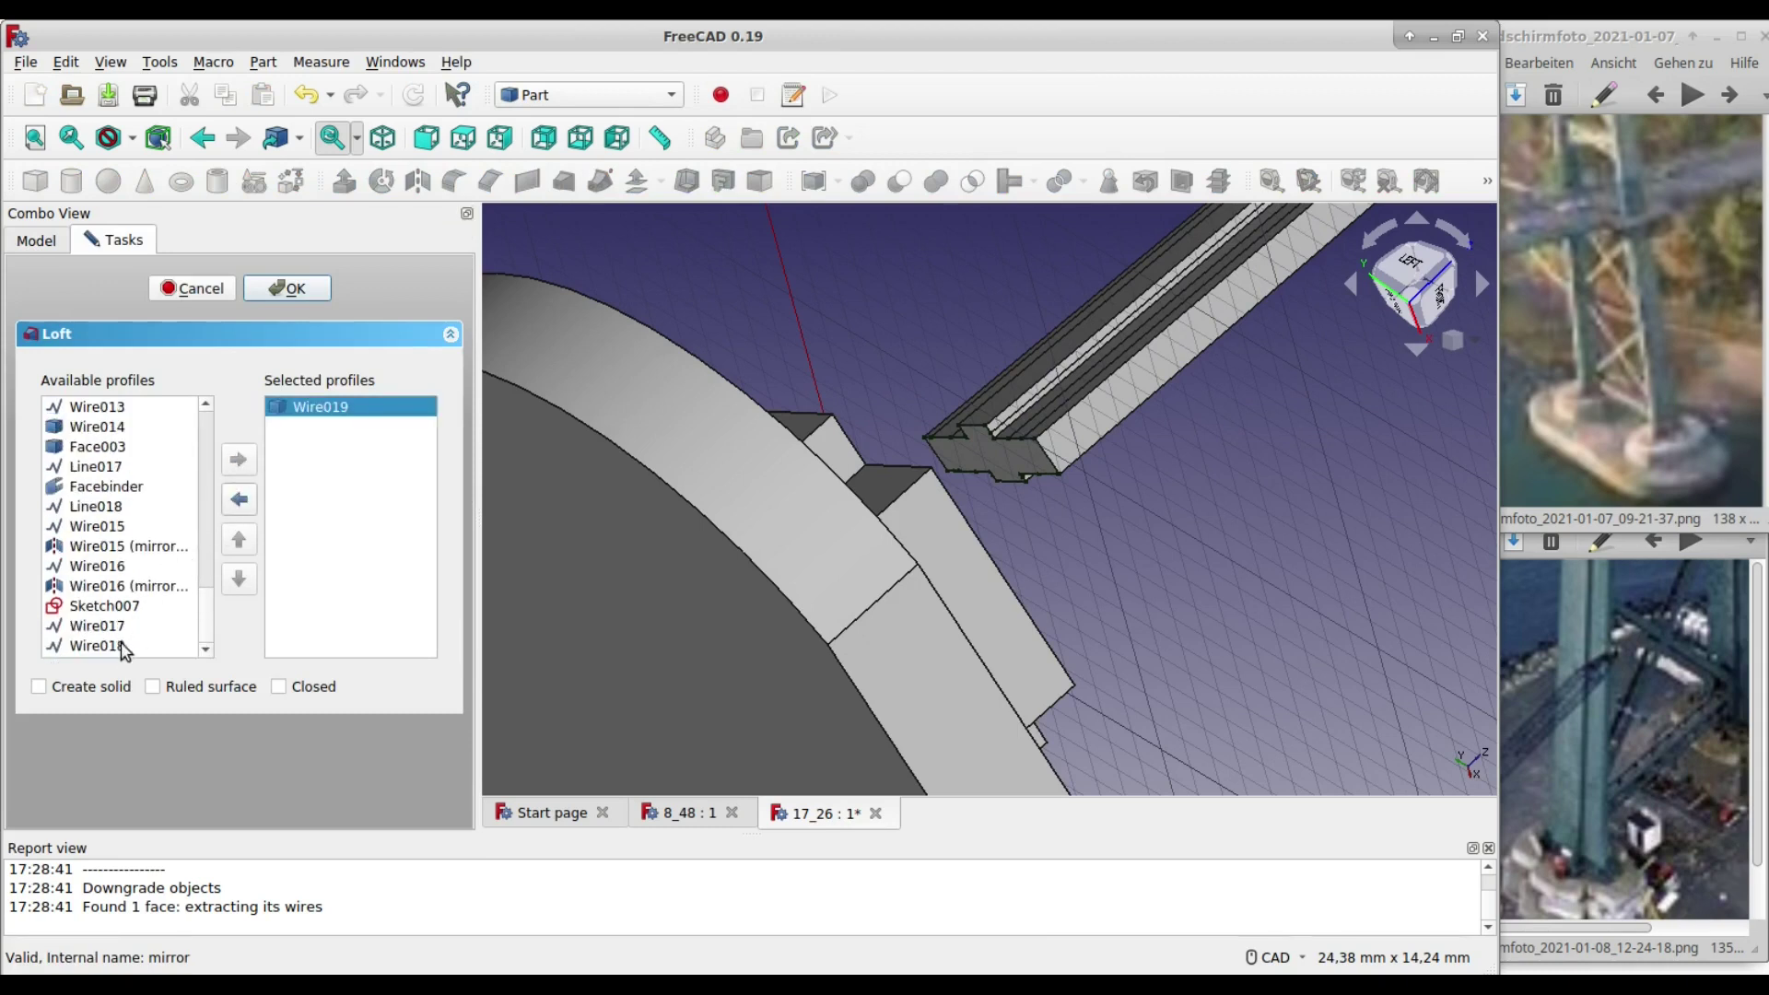
left_click(239, 461)
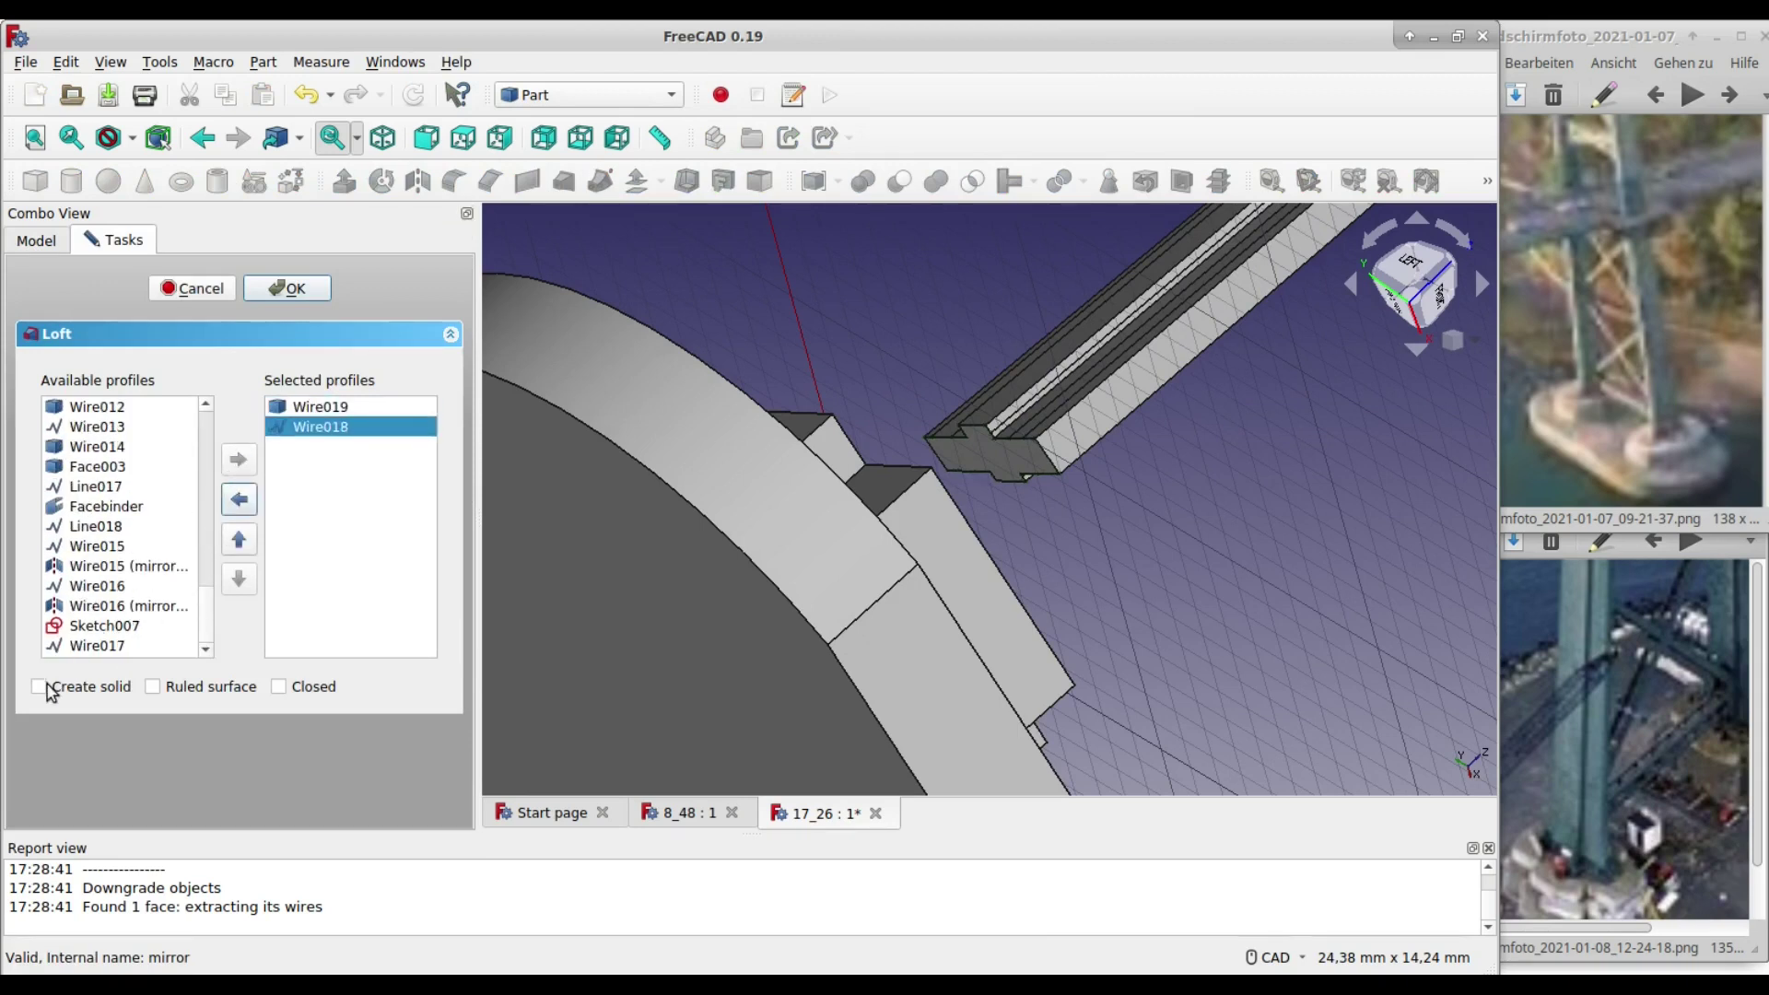
left_click(291, 299)
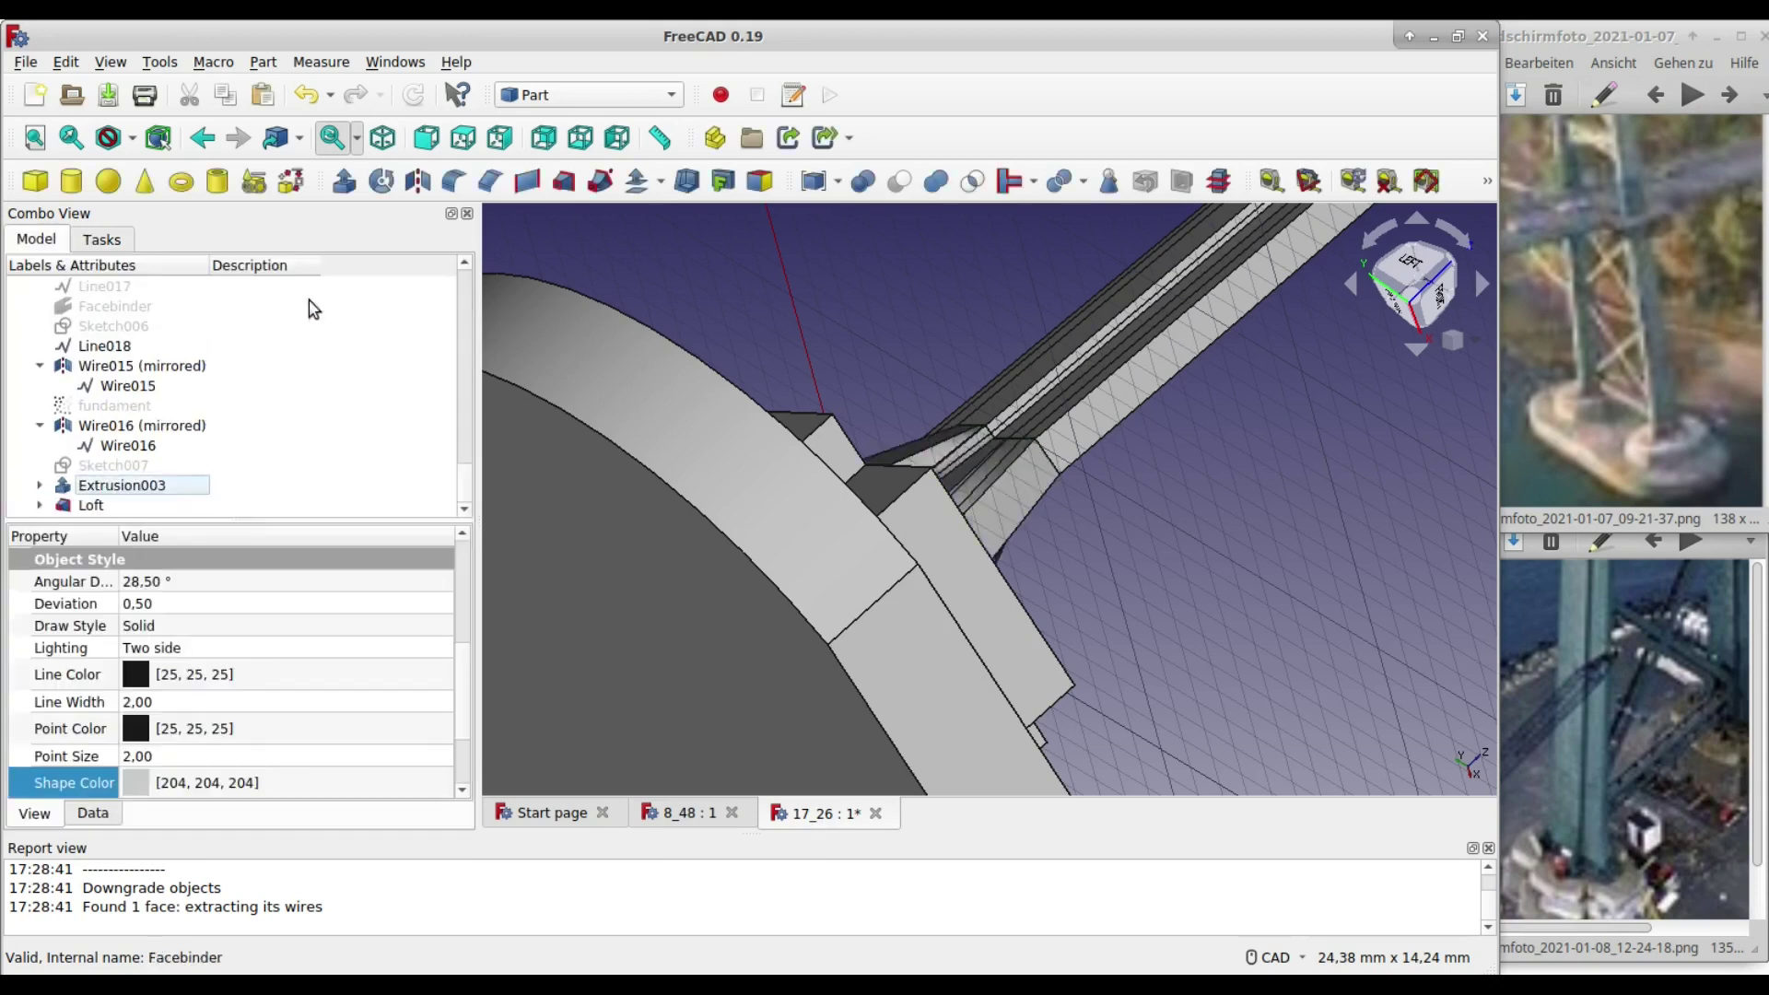
- Upgrade the loft and Extrusion003 together into Compound002
mouse_move(687, 324)
middle_mouse_down()
mouse_move(665, 394)
mouse_move(700, 386)
mouse_move(711, 455)
middle_mouse_up()
left_click(816, 472)
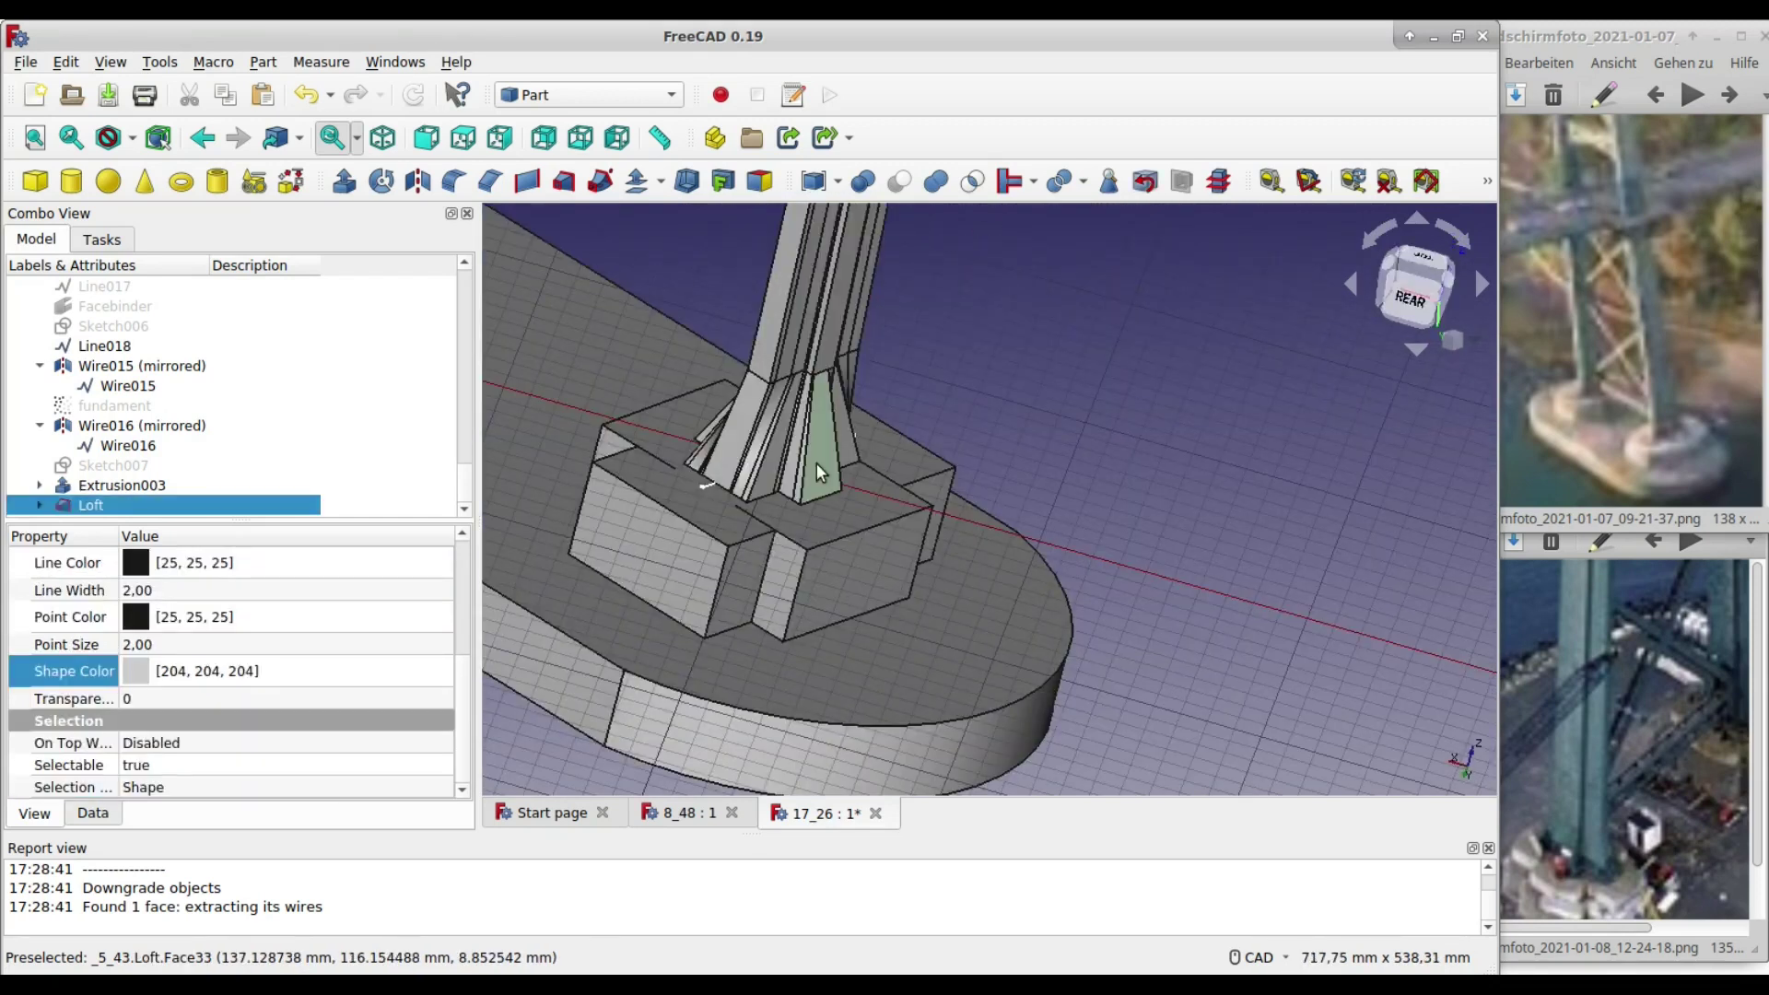
left_click(847, 566, "ctrl")
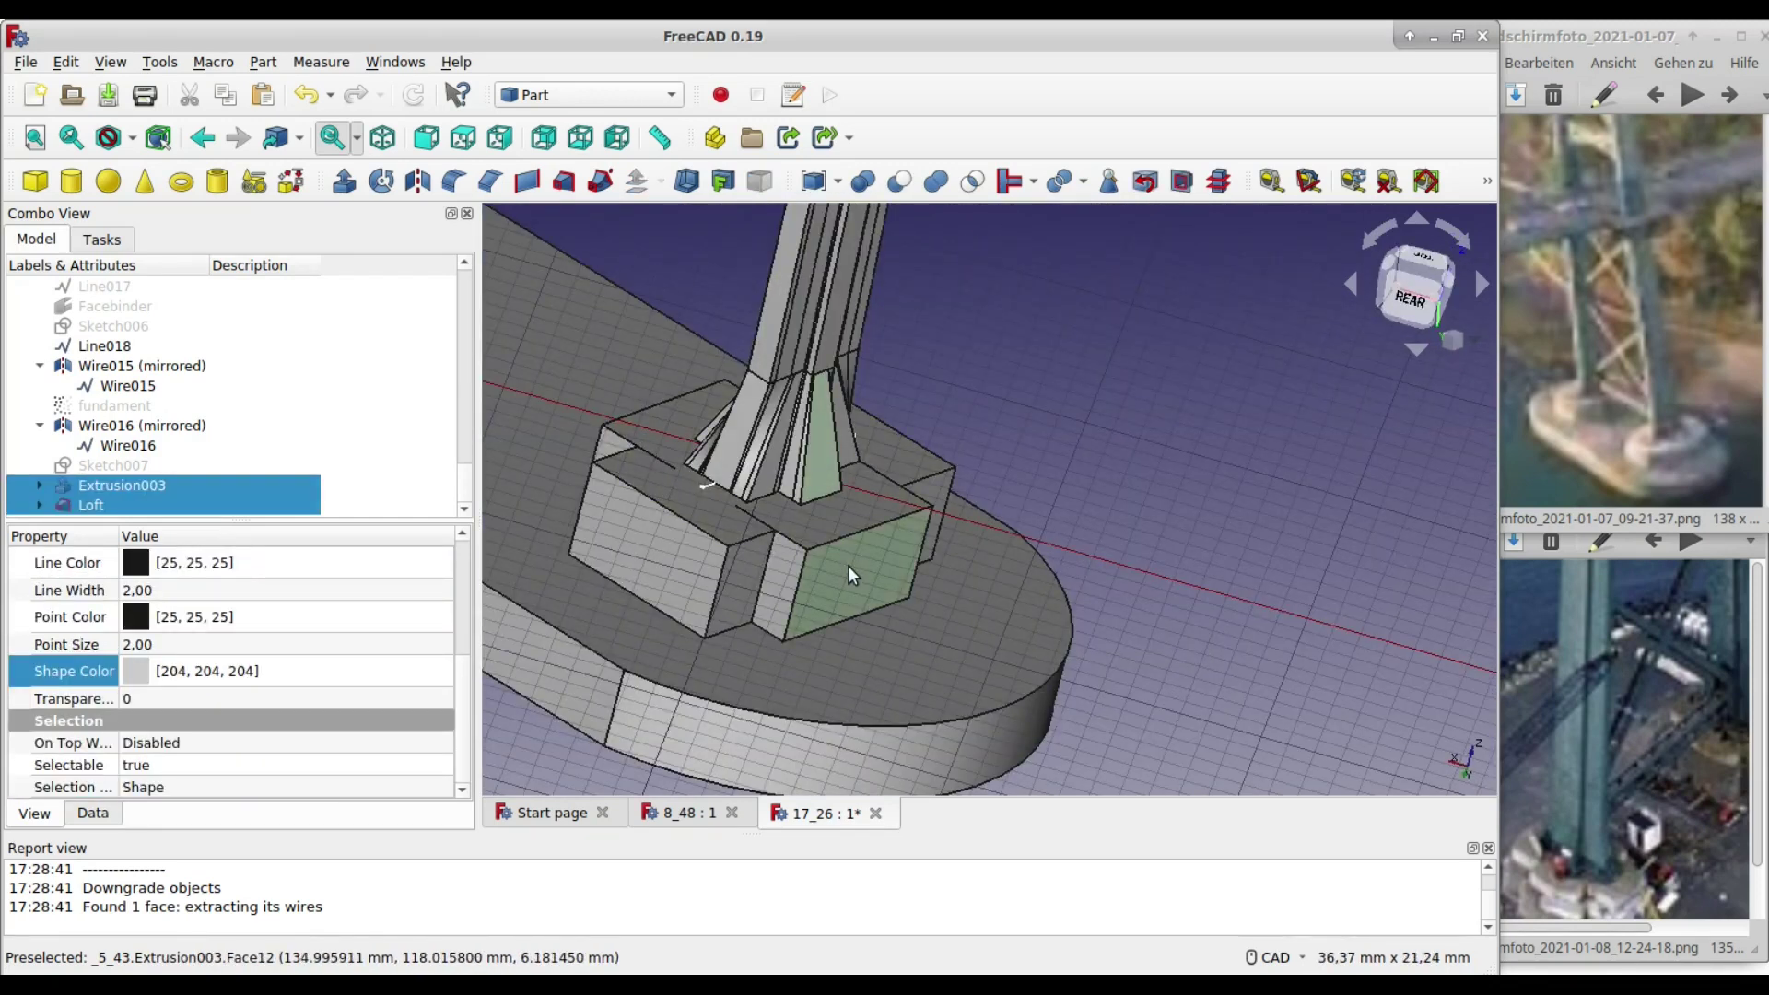
left_click(545, 224)
- Duplicate the foundation compound and move the copy under the second pylon base
left_click(65, 62)
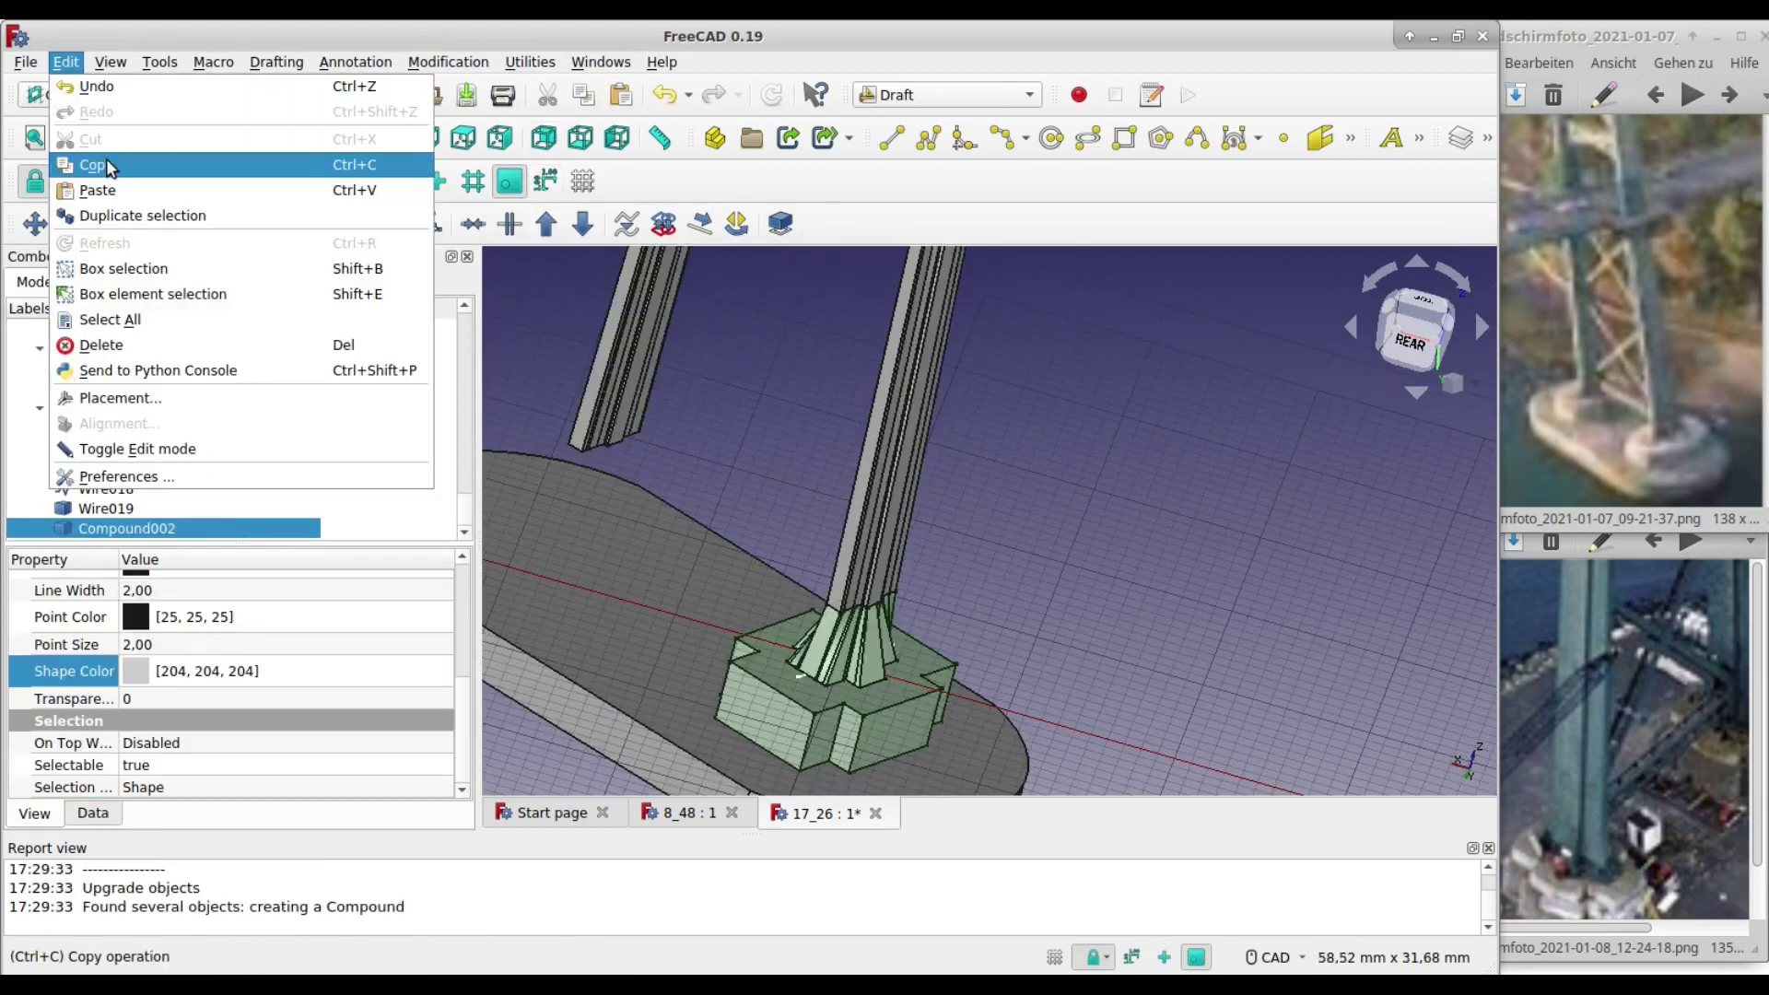
left_click(120, 168)
left_click(65, 62)
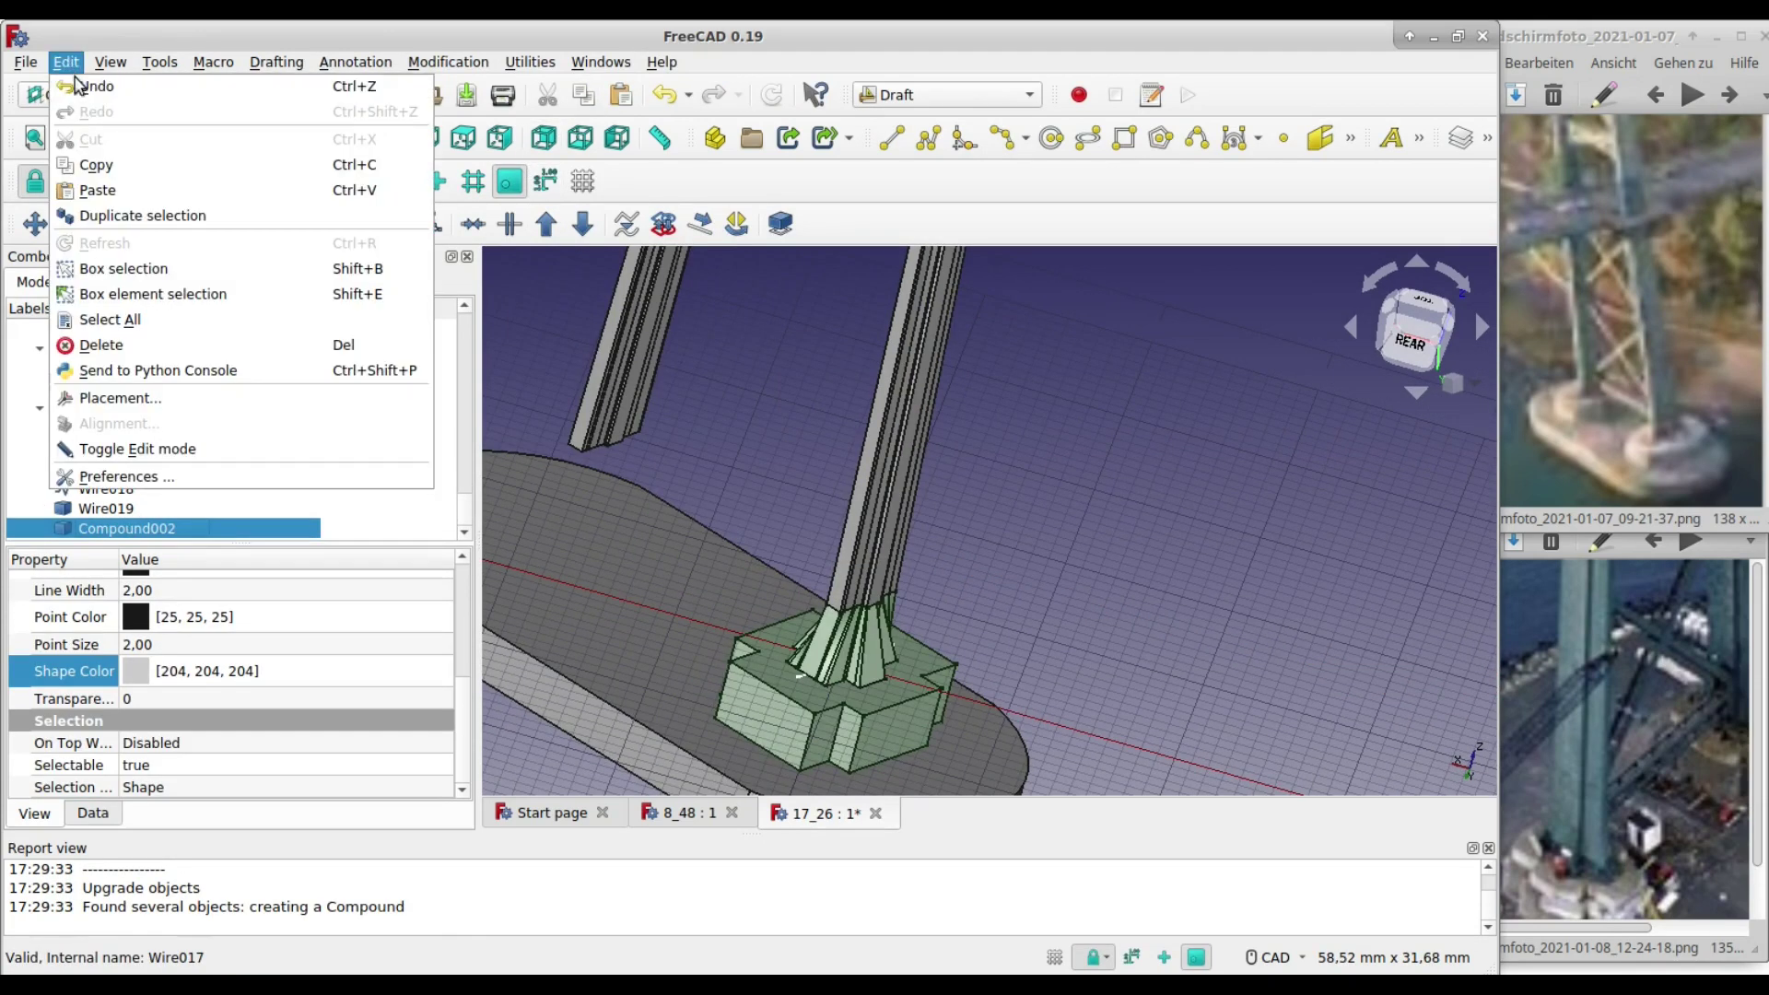
left_click(109, 190)
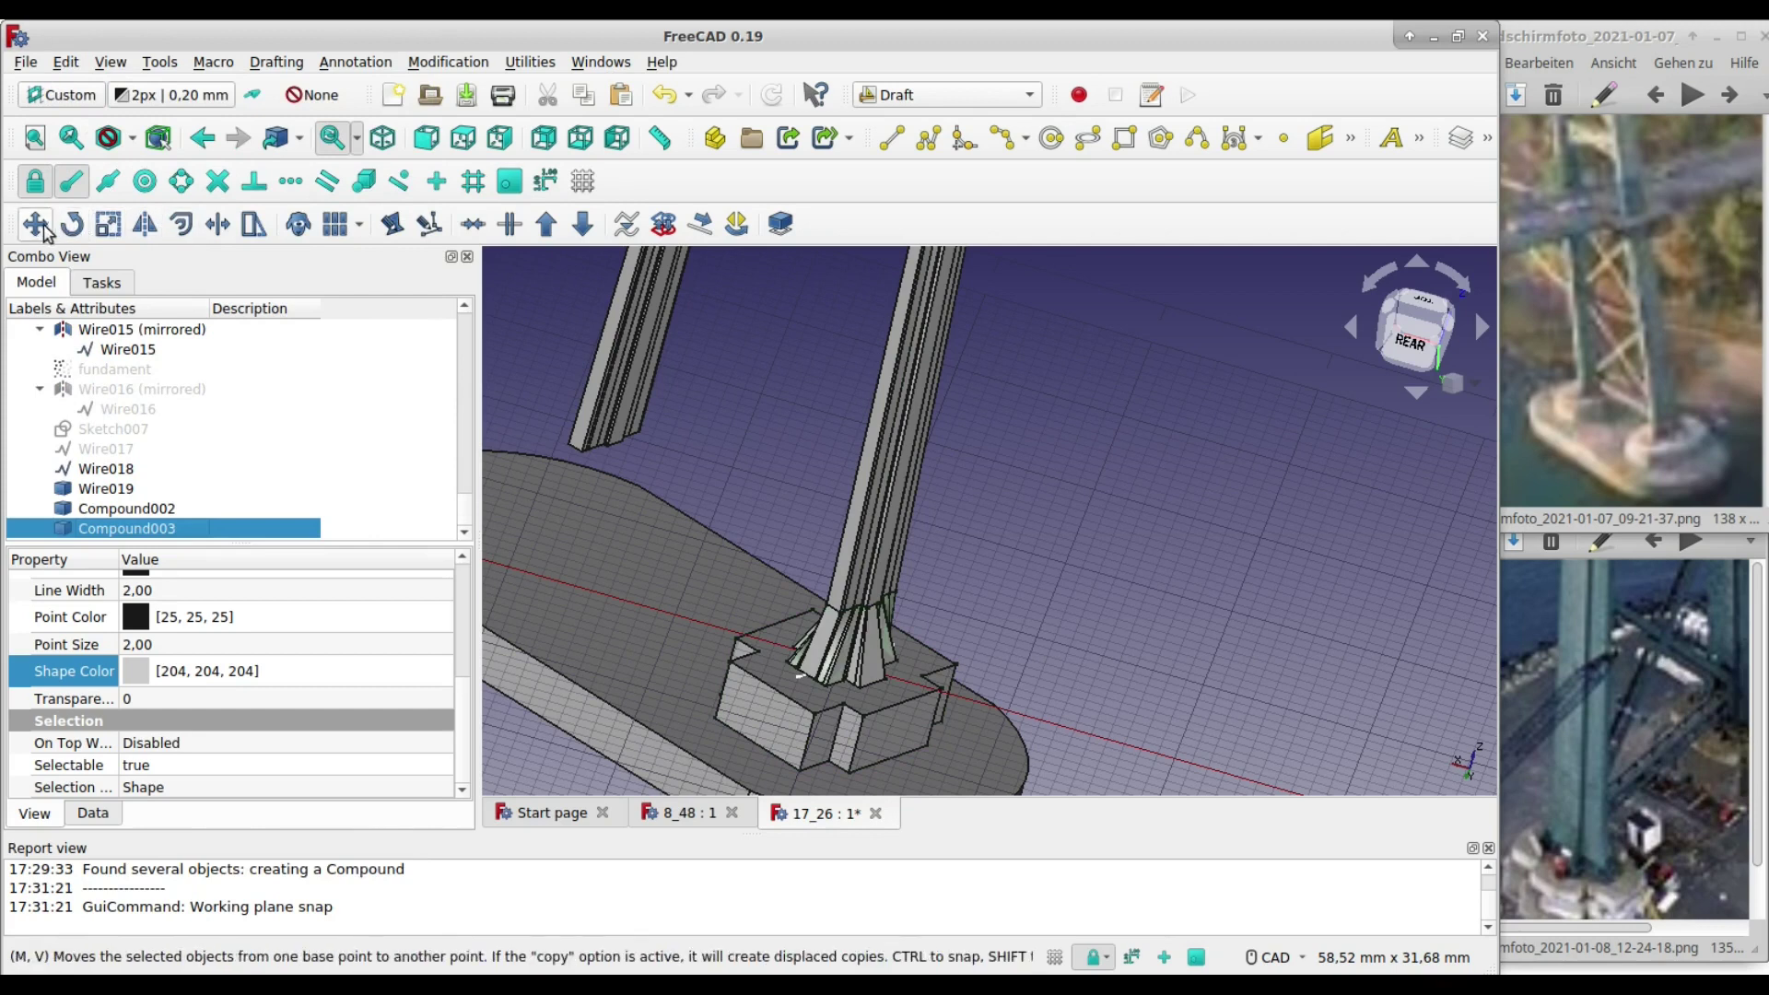
left_click(34, 224)
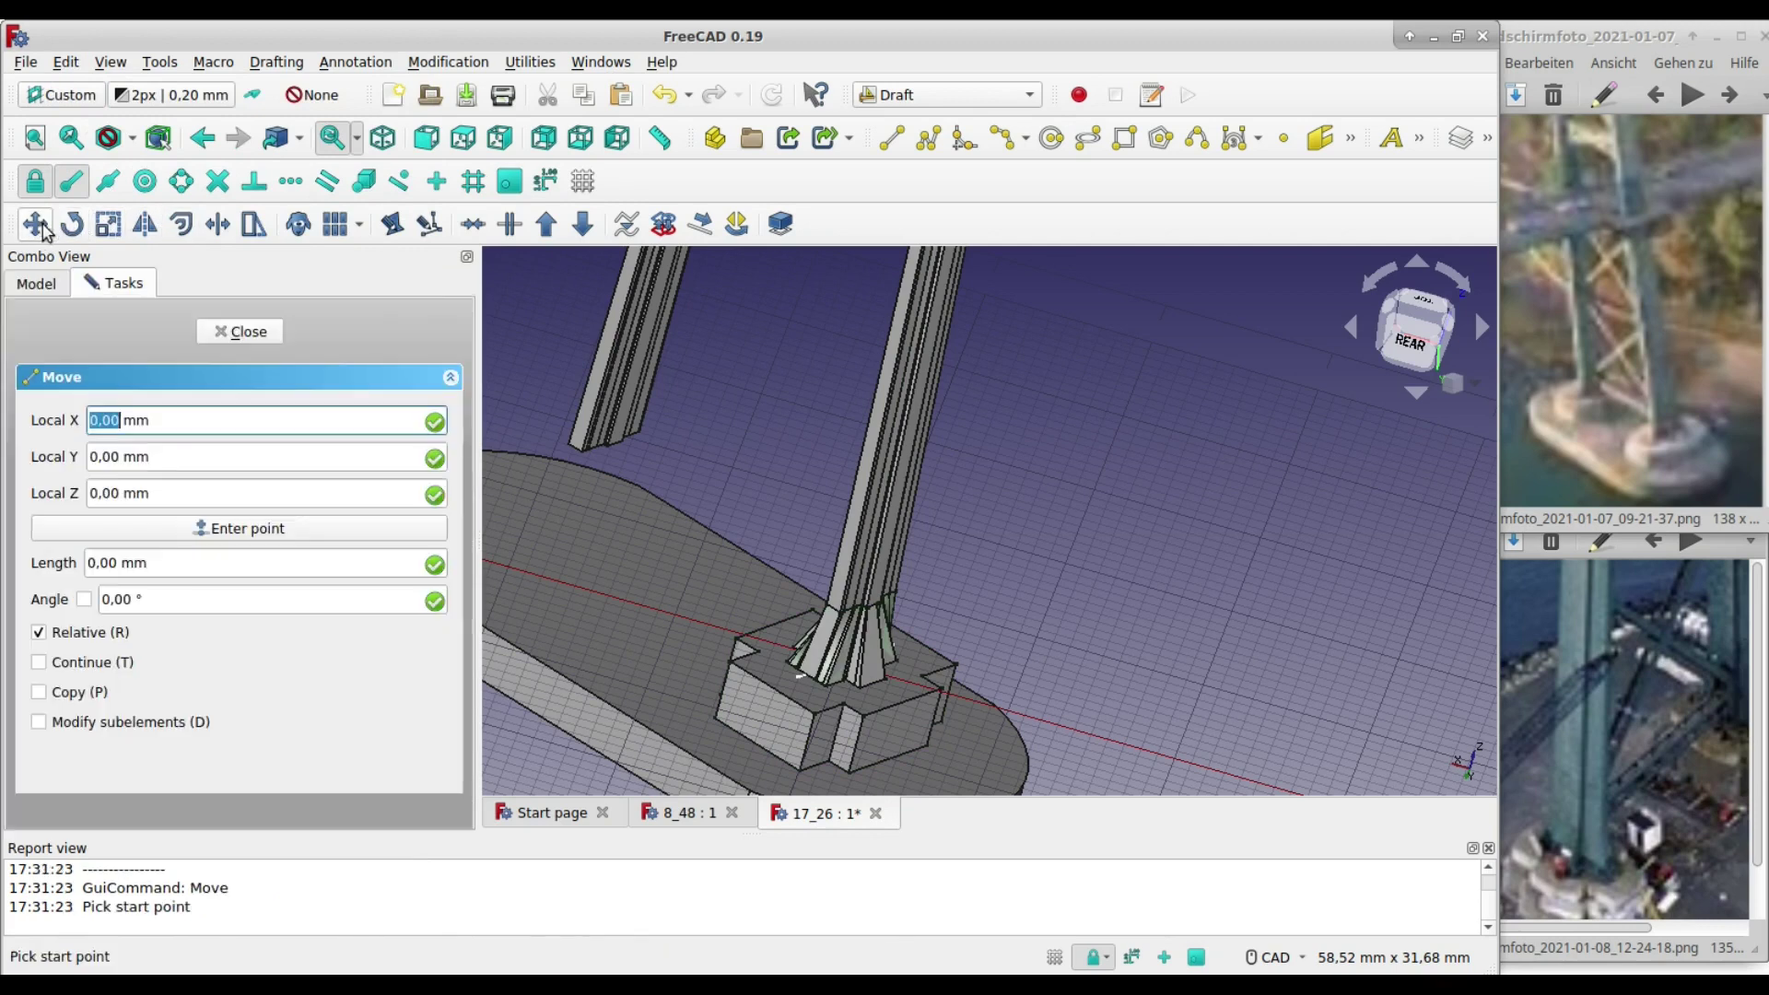
left_click(807, 608)
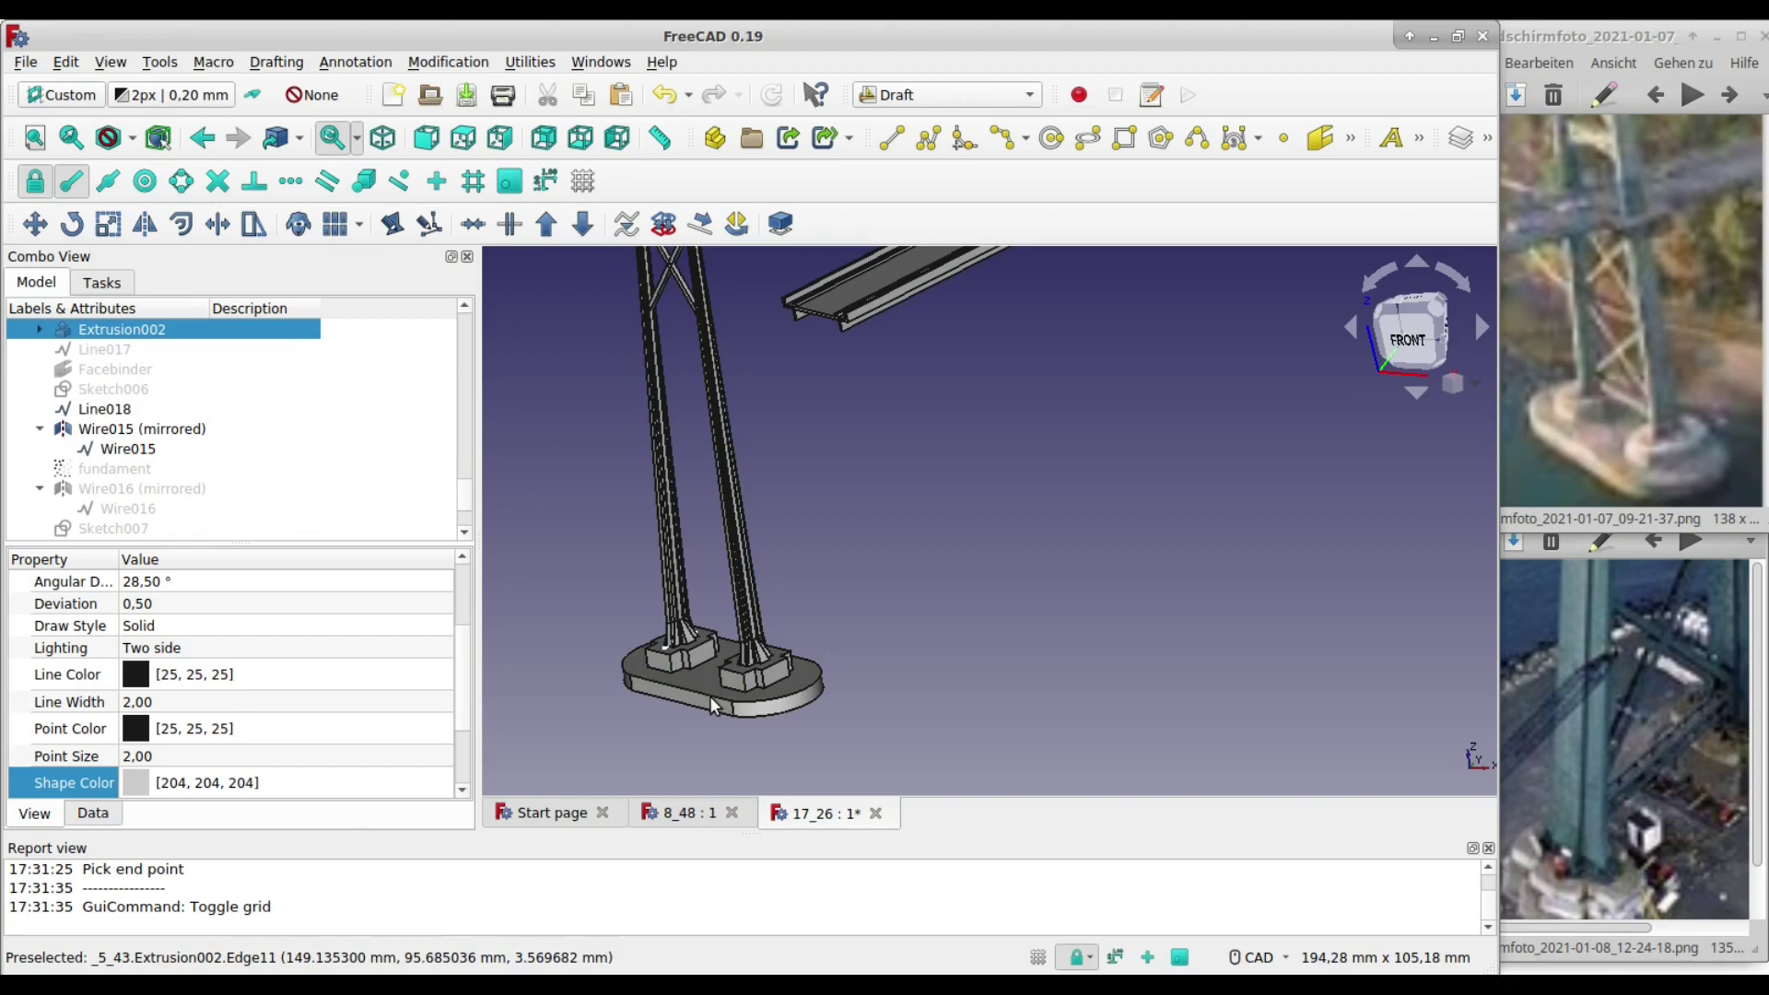
- Upgrade both foundations into Compound004 and paste a duplicate of the combined pair
left_click(546, 223)
left_click(66, 61)
left_click(81, 182)
- Move the pasted foundation pair from its pylon base toward the other tower's legs
scroll(723, 647, "up", 5)
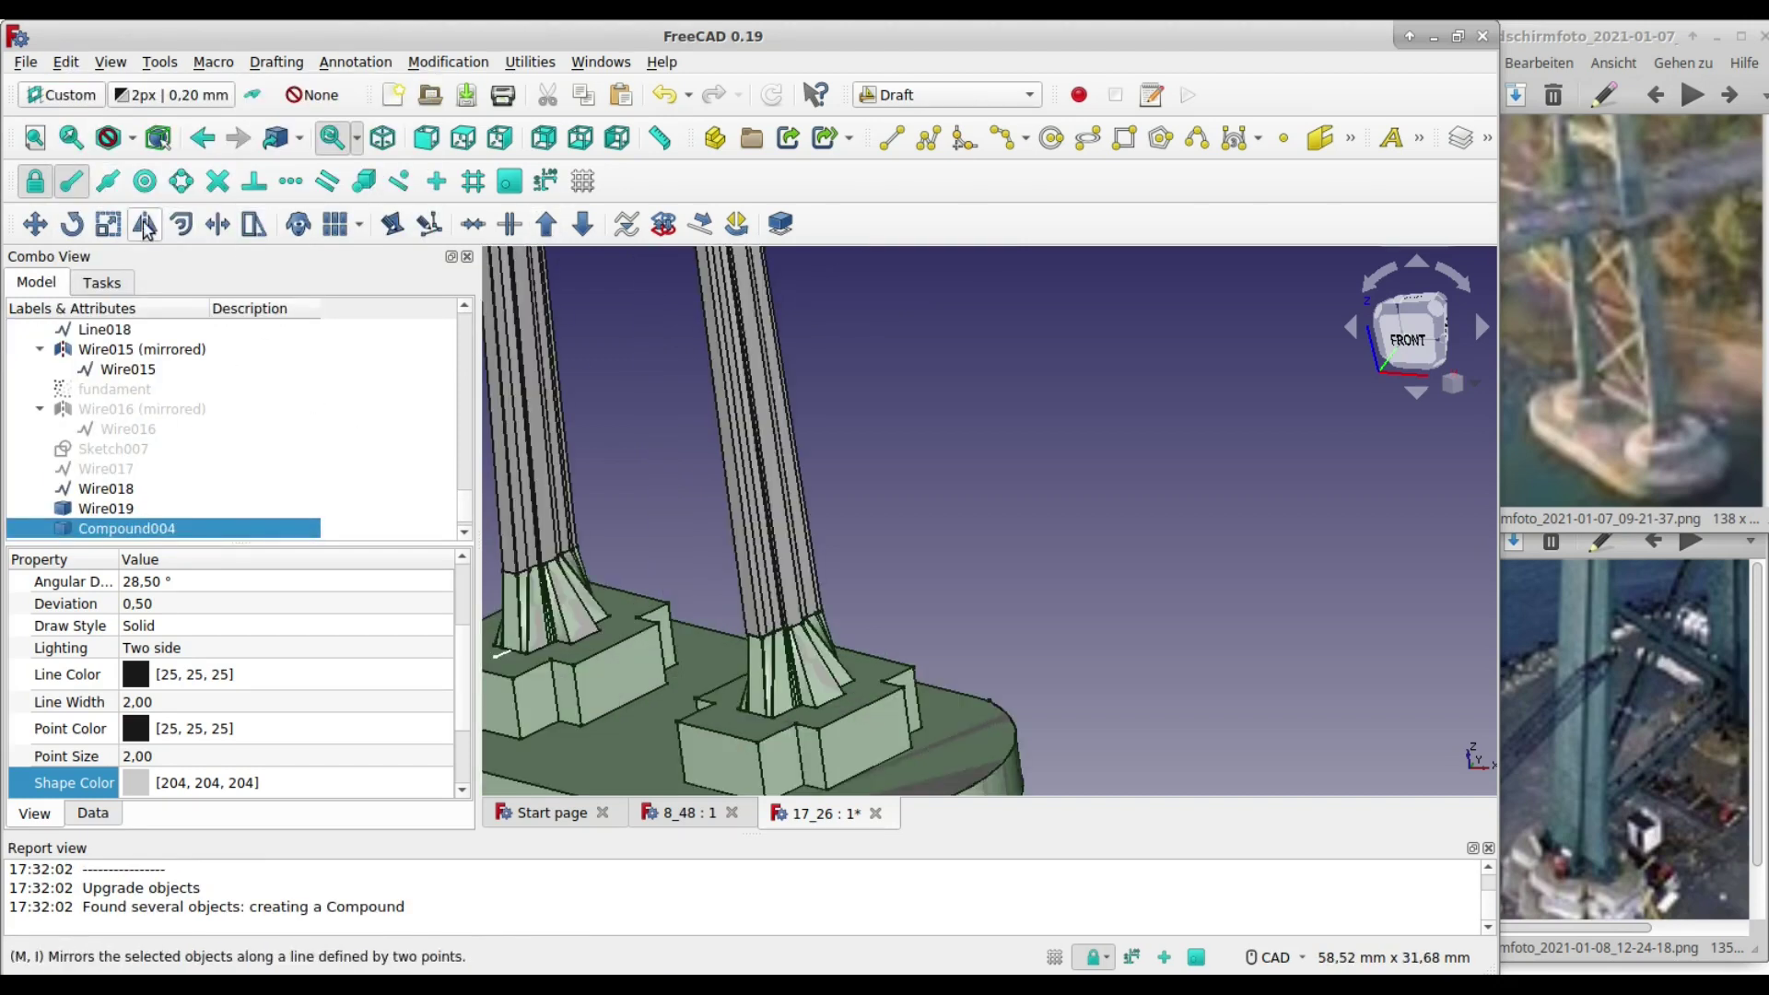
left_click(37, 225)
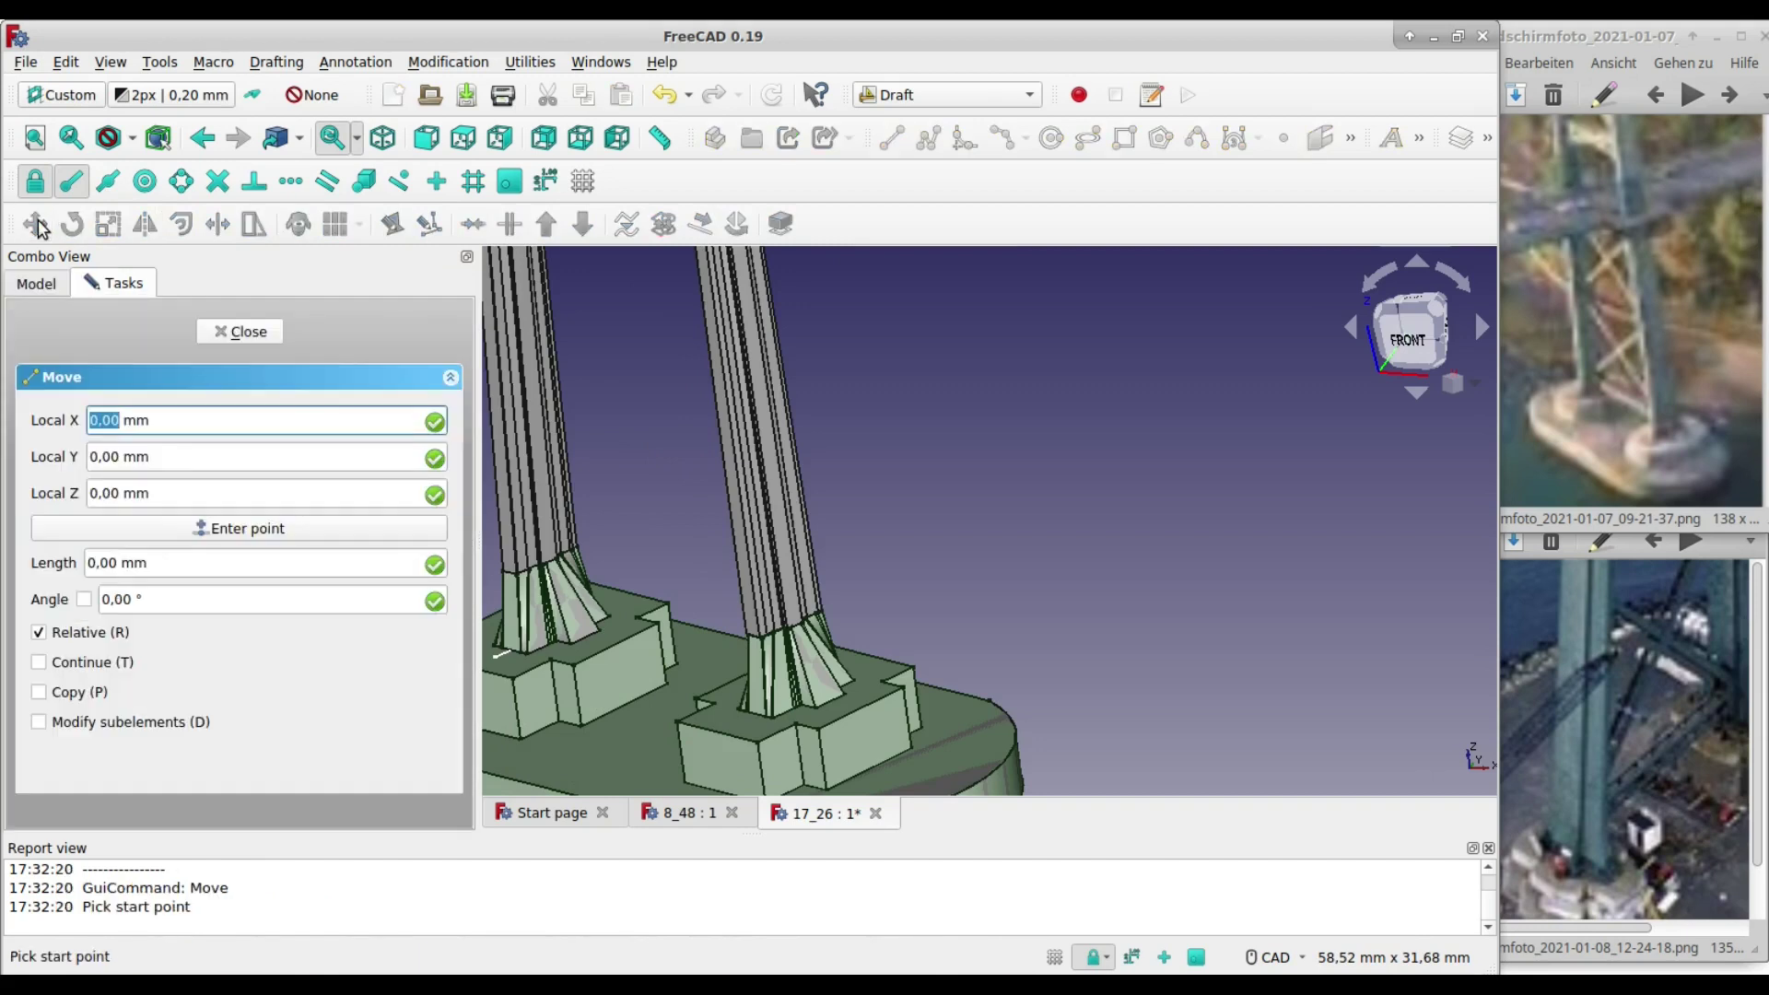
left_click(504, 597)
scroll(504, 597, "down", 1)
scroll(737, 553, "down", 3)
scroll(829, 525, "down", 2)
scroll(915, 507, "down", 2)
scroll(916, 507, "up", 2)
scroll(829, 599, "down", 3)
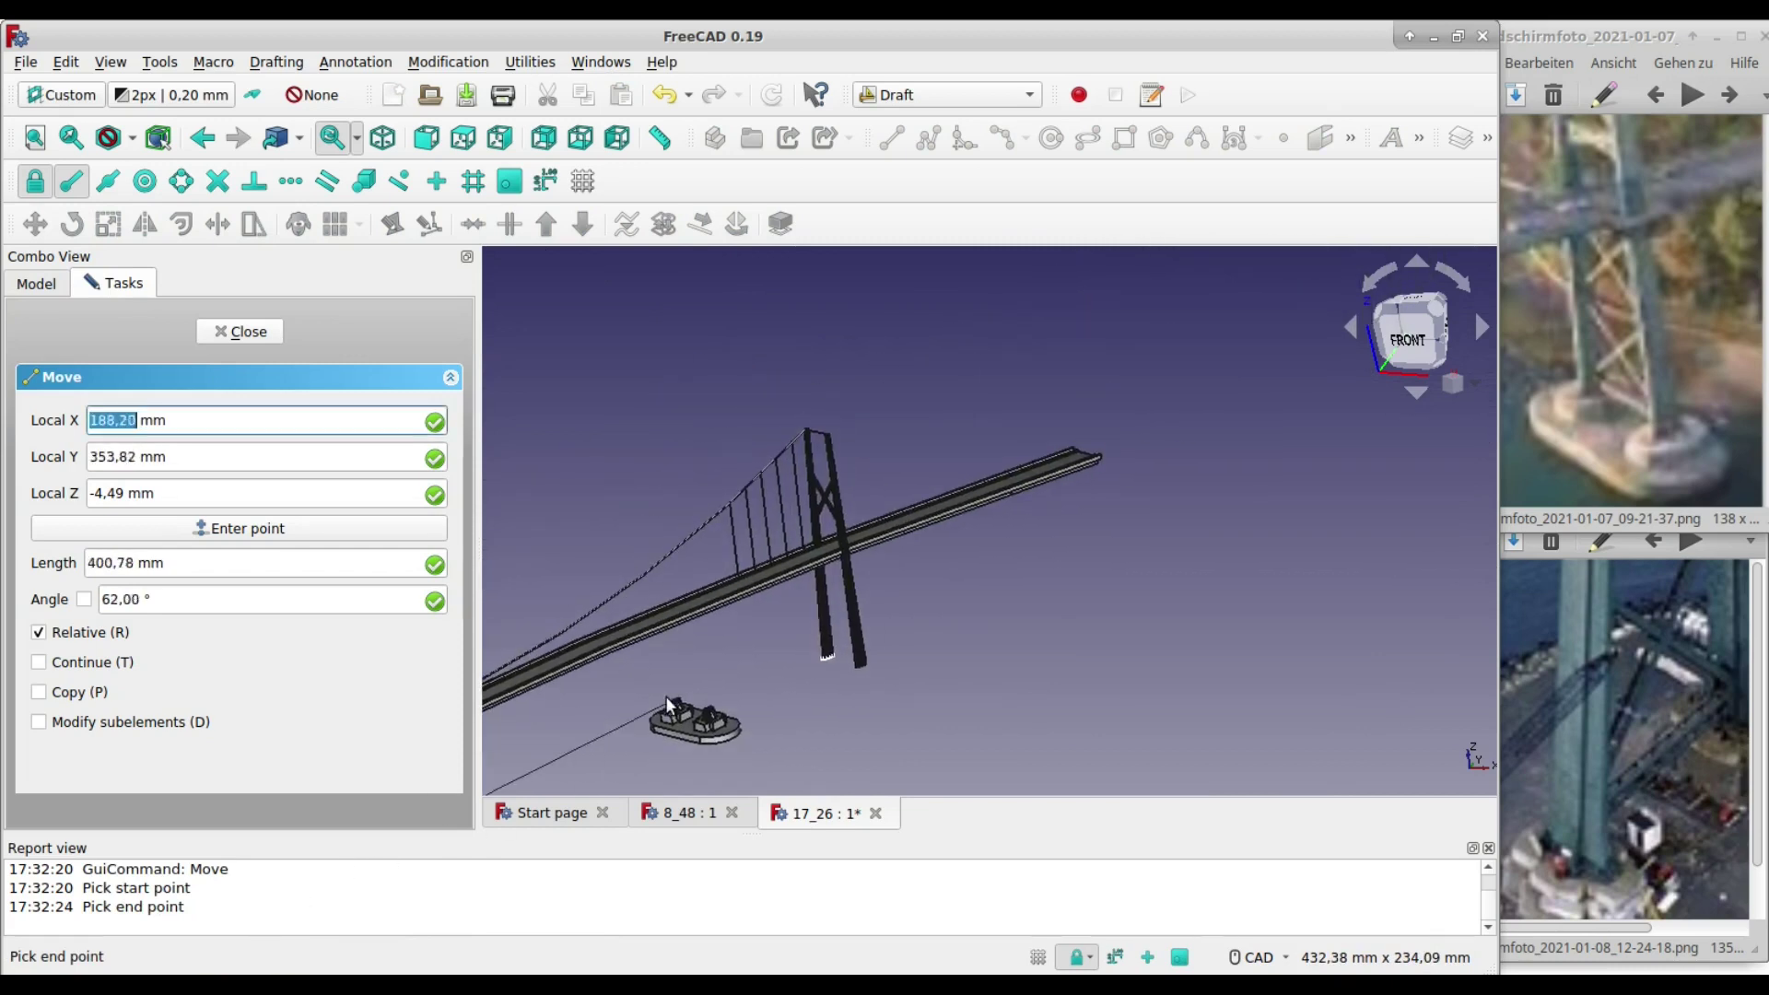
scroll(897, 632, "up", 3)
scroll(897, 632, "up", 2)
scroll(783, 664, "up", 2)
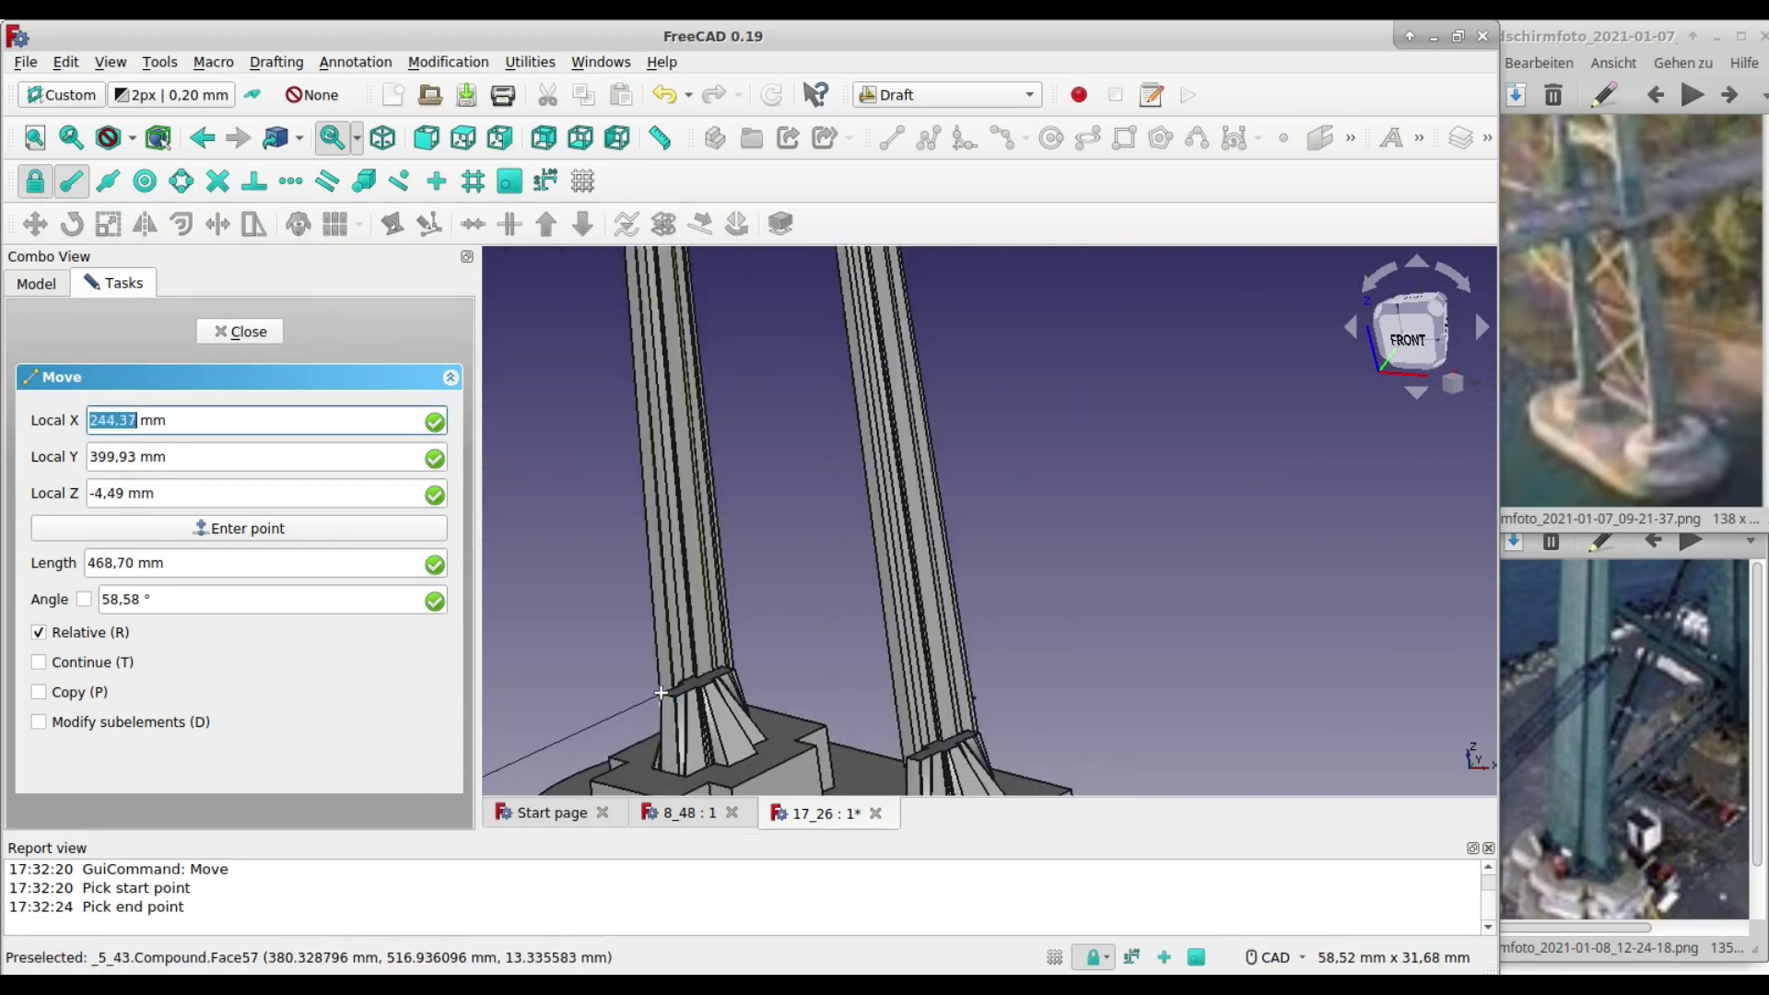
scroll(660, 693, "up", 1)
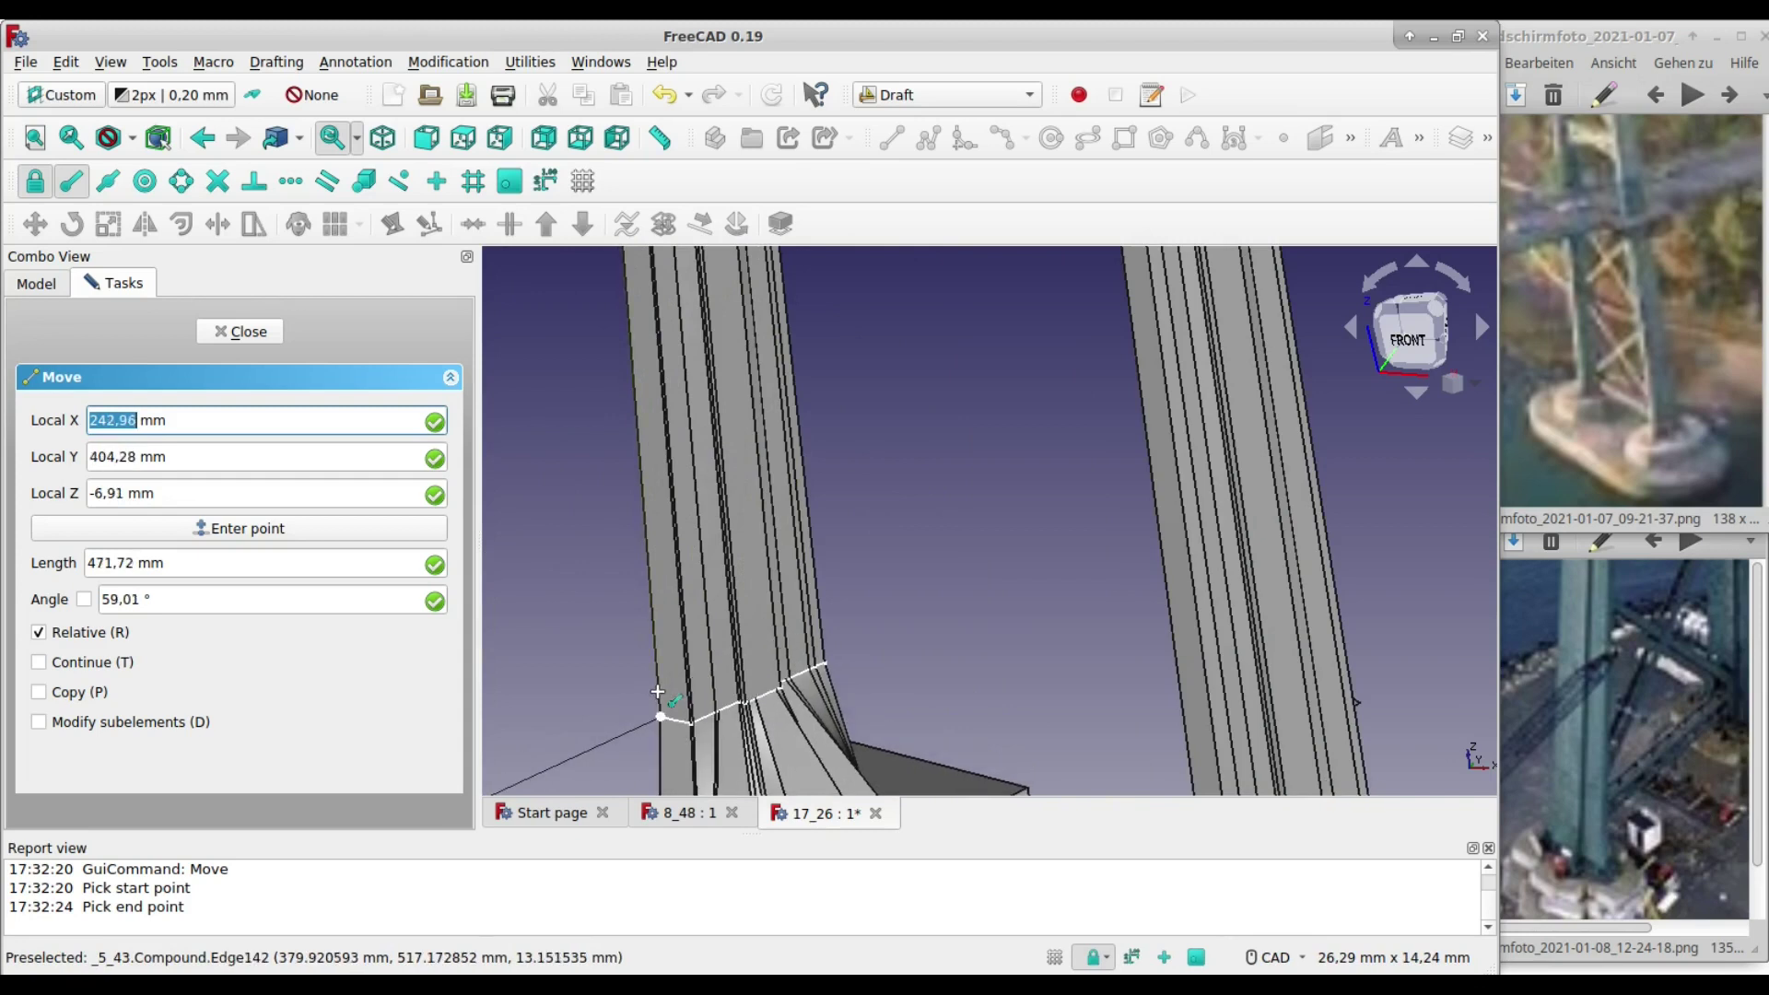